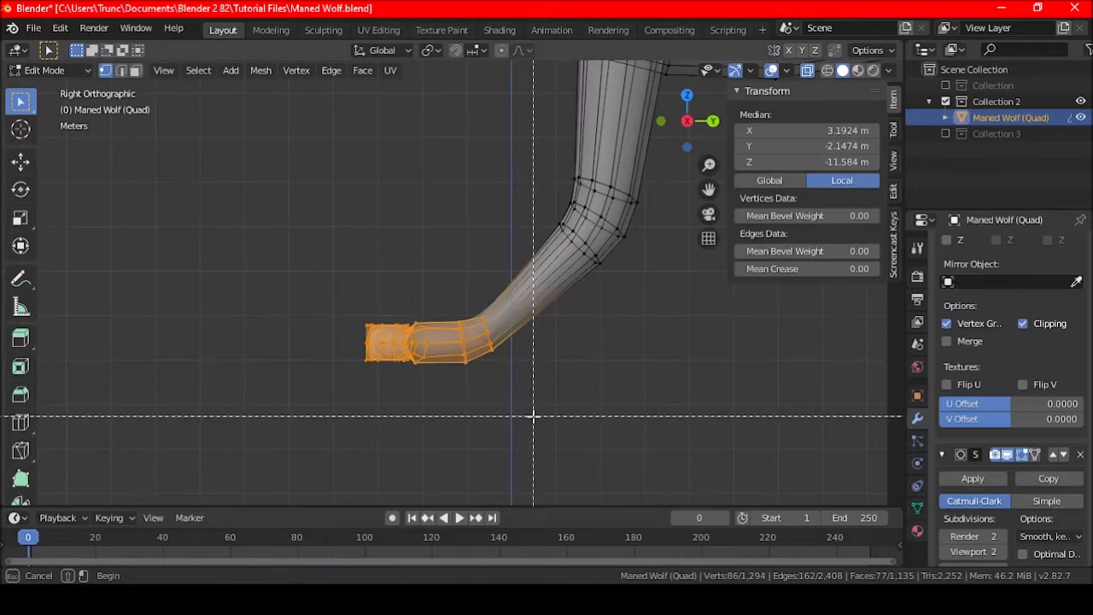
Step: Try to move the selected front foot backward along Y with connected proportional editing
scroll(510, 395, "down", 3)
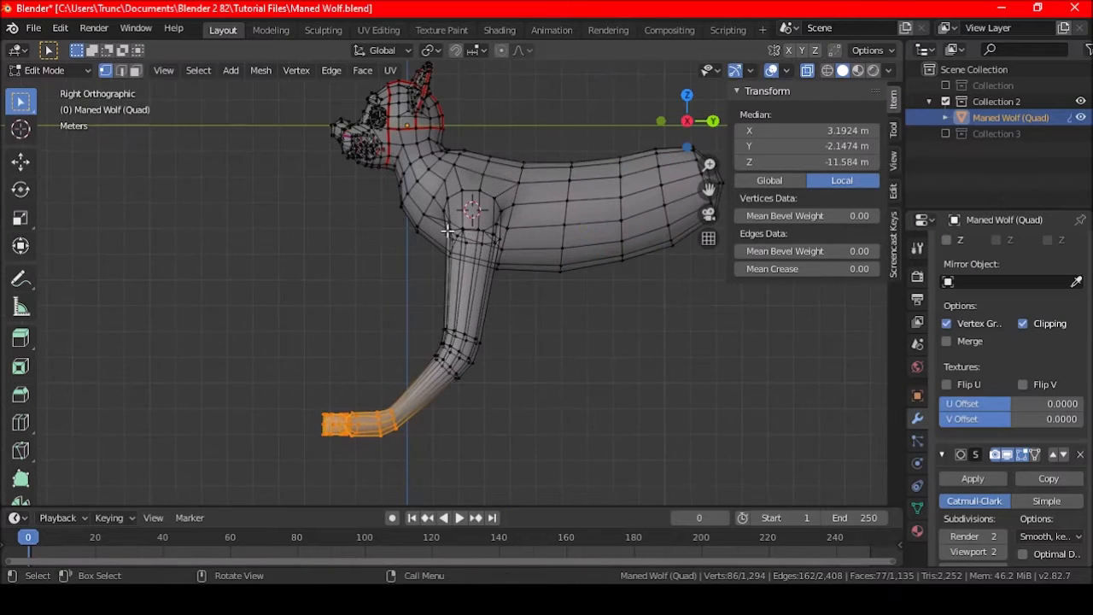
middle_click_drag(519, 167, 414, 142, "shift")
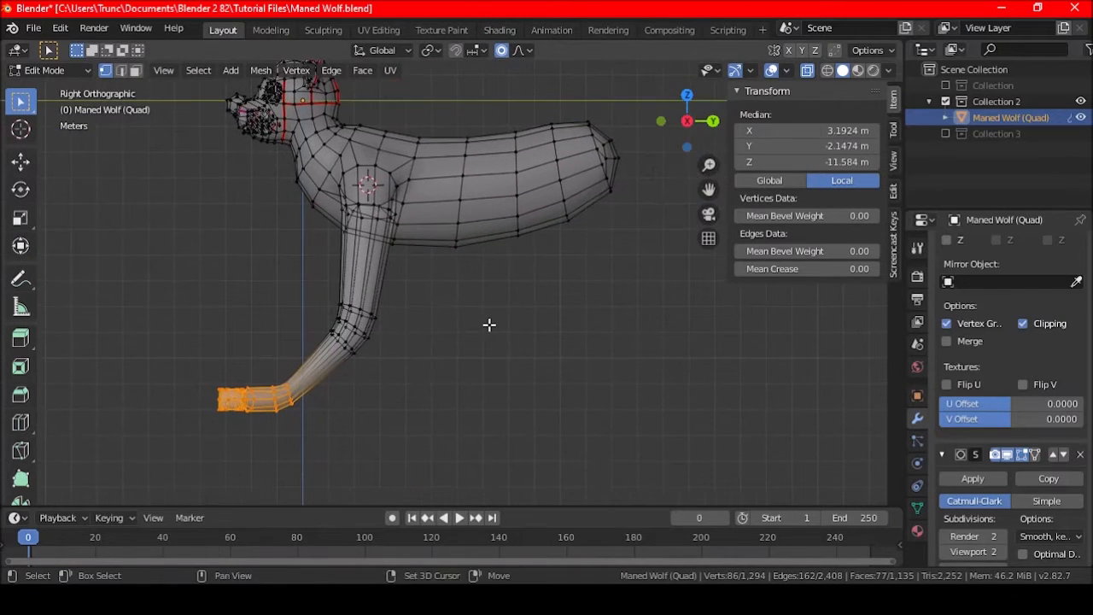
key("g")
key("y")
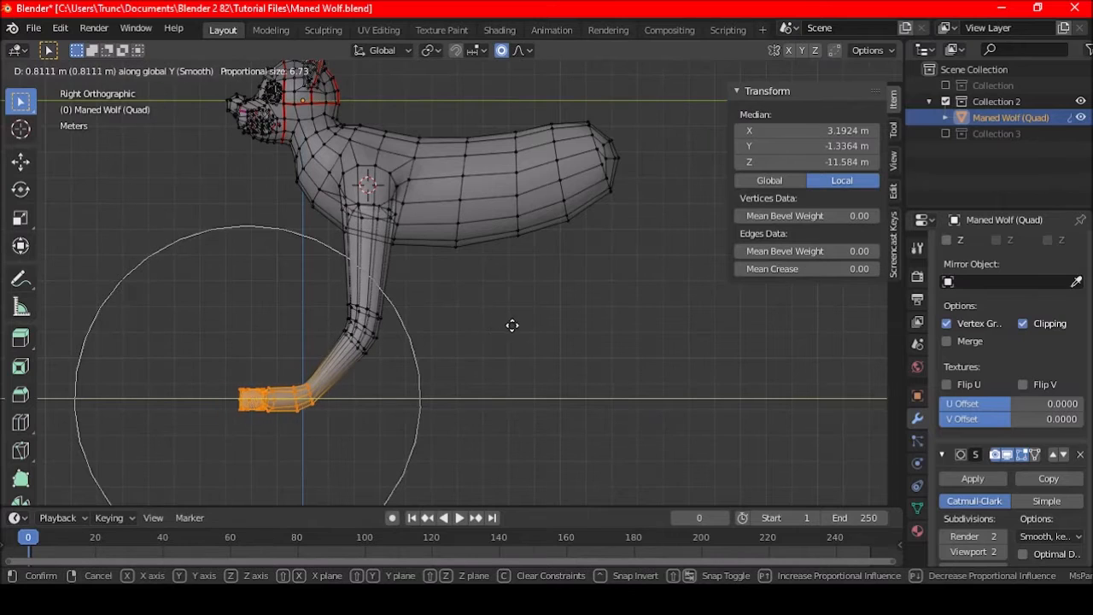
left_click(536, 322)
key("ctrl+z")
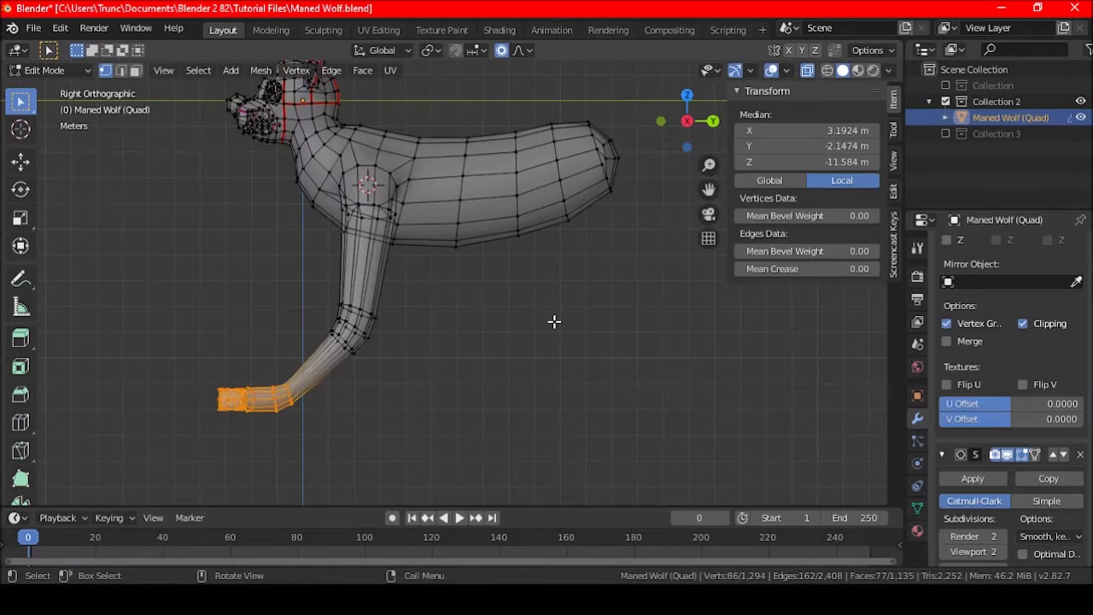
Step: Enable the Screencast Keys display
left_click(894, 227)
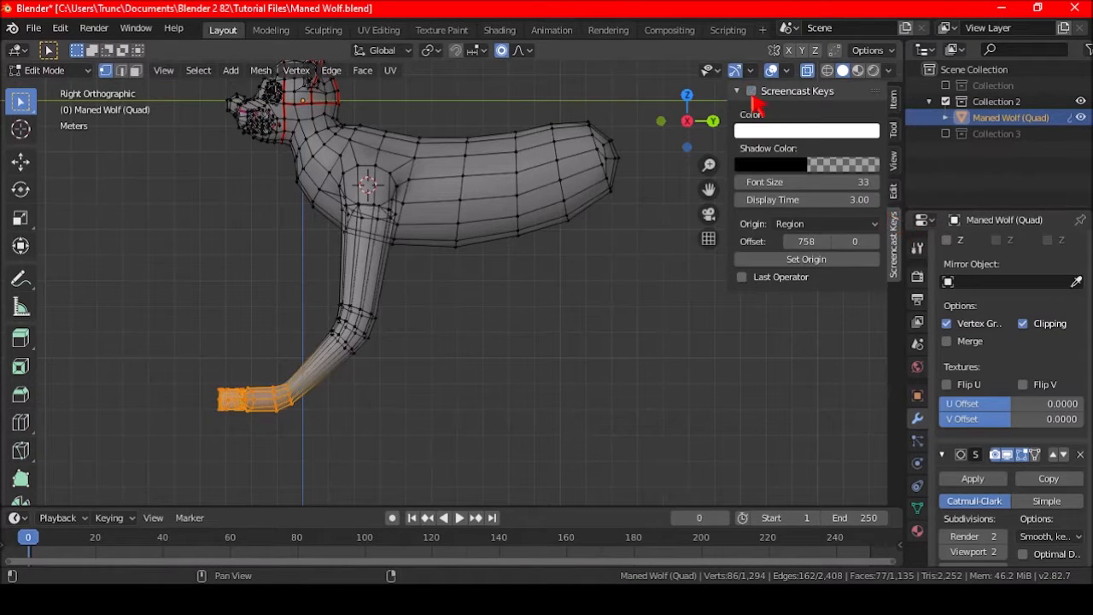
left_click(894, 106)
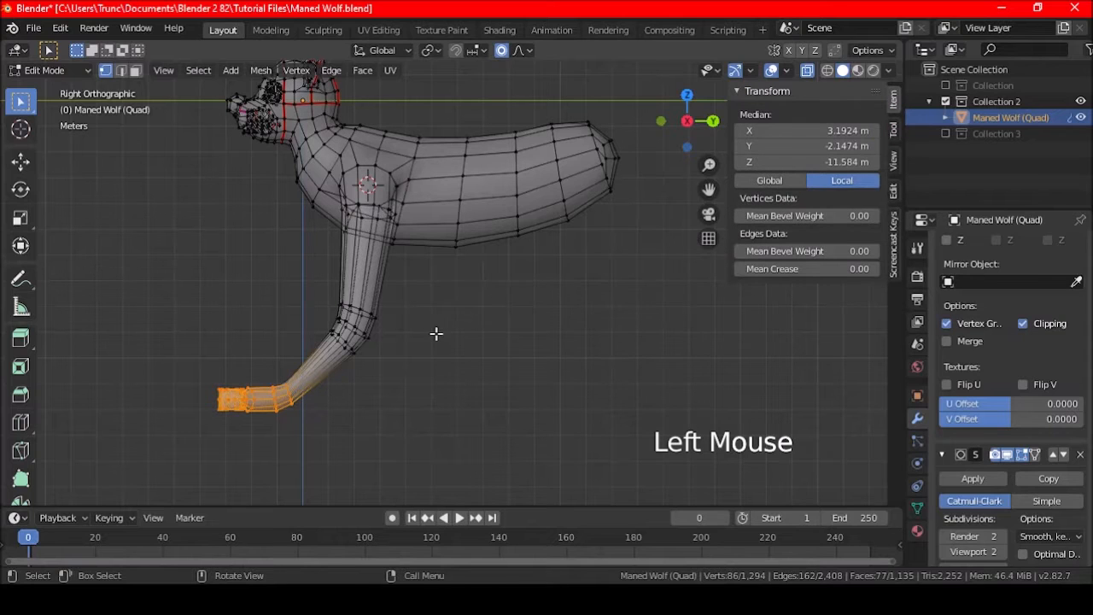
Step: Move the selected front foot about 1.59 m along Y with proportional size about 9.85, and deselect everything
key("g")
key("y")
scroll(466, 322, "down", 4)
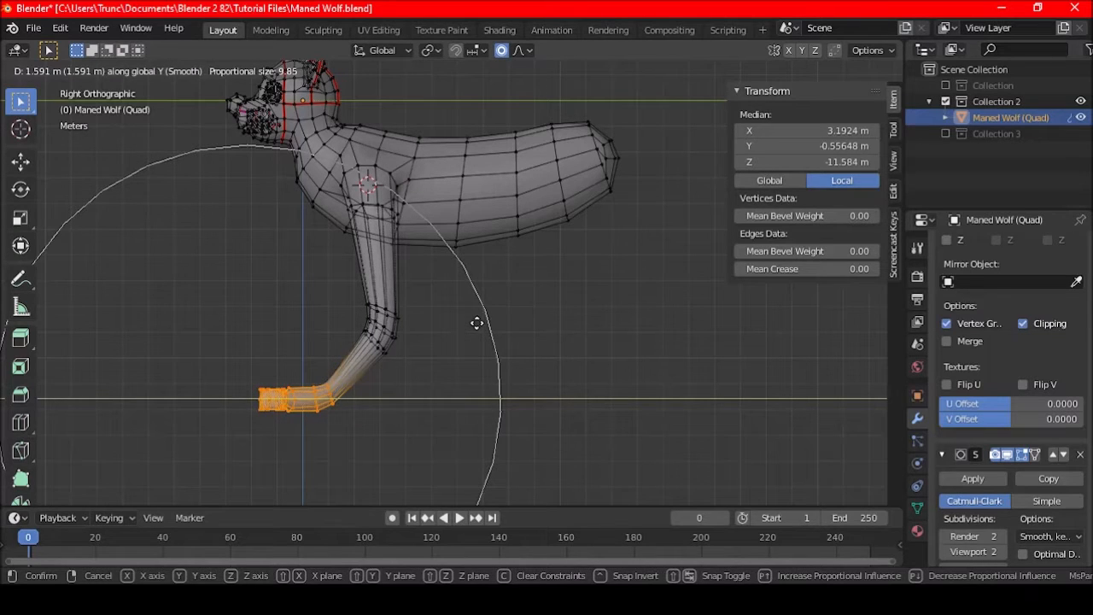
left_click(477, 323)
scroll(421, 357, "up", 1)
middle_click_drag(421, 358, 512, 302, "shift")
key("a")
key("a")
key("a")
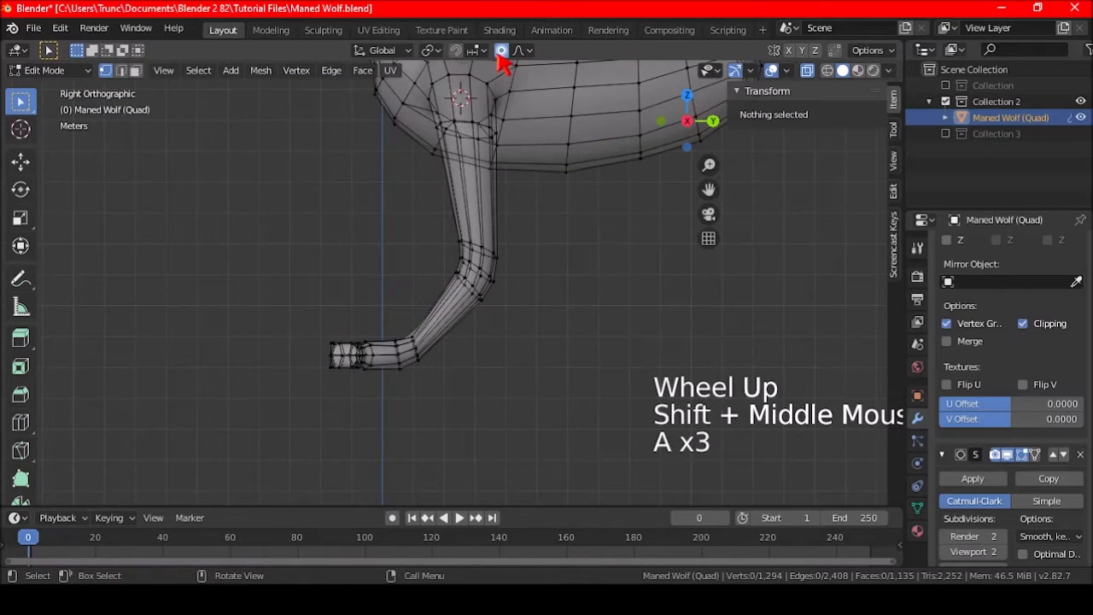
Step: Move the knee's middle edge loop about -0.42 m in Y and 0.96 m in Z, using proportional size 3.80
left_click(501, 51)
scroll(521, 262, "up", 4)
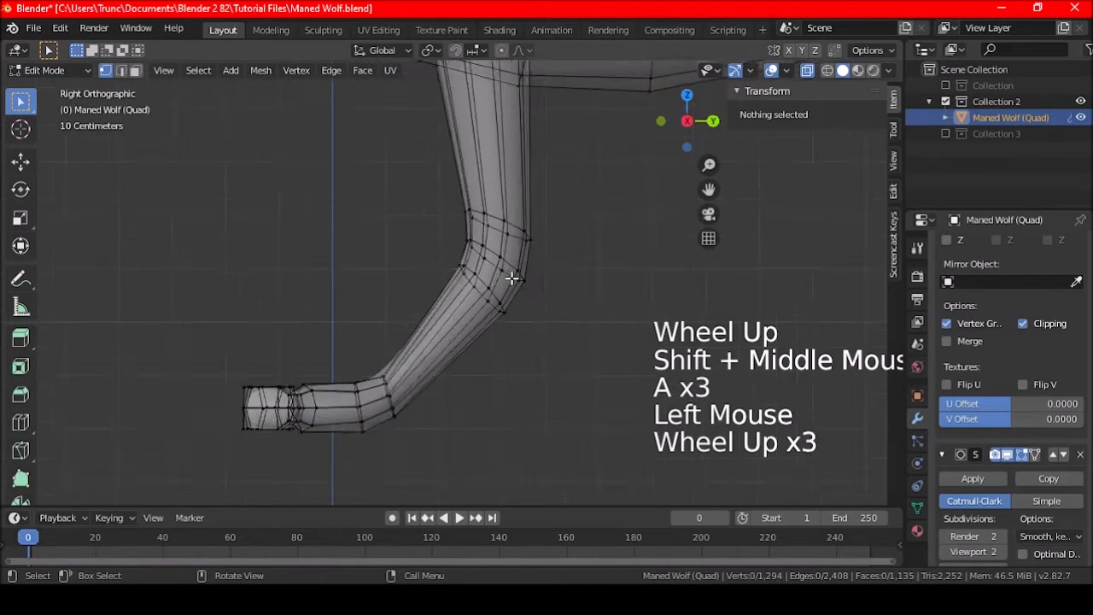
left_click(502, 52)
left_click(519, 259, "alt+shift")
scroll(562, 289, "down", 3)
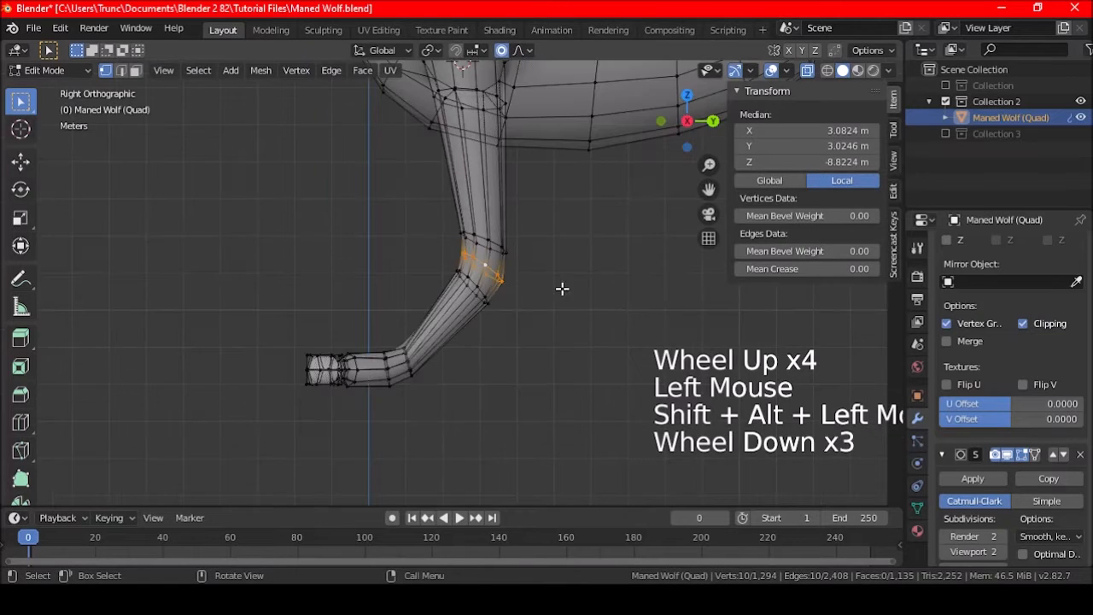
middle_click_drag(562, 288, 490, 343, "shift")
scroll(500, 349, "down", 1)
left_click(844, 70)
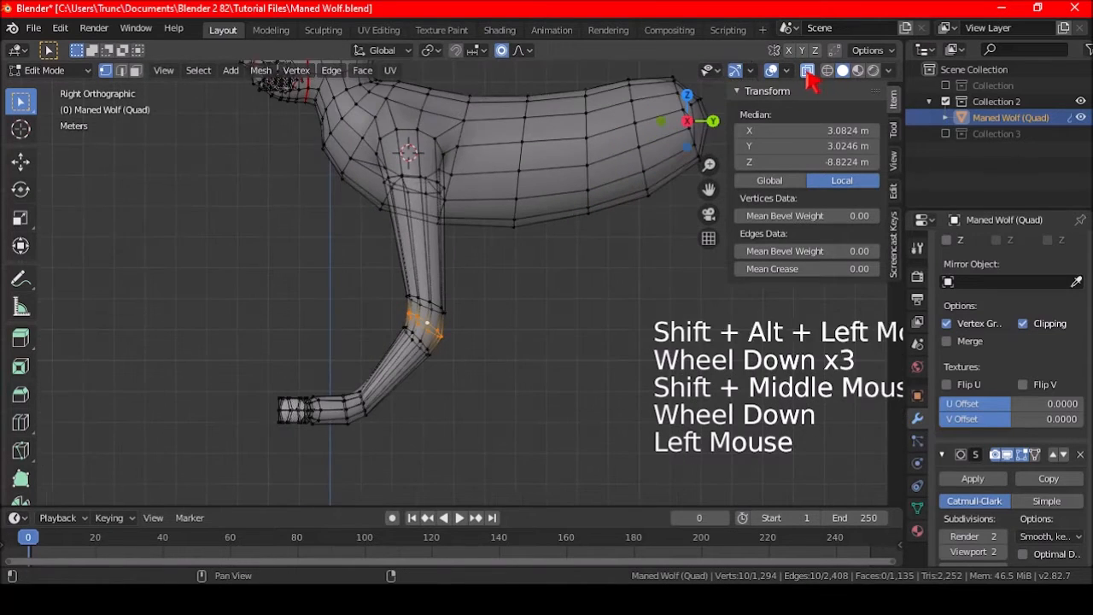
key("g")
scroll(530, 347, "up", 7)
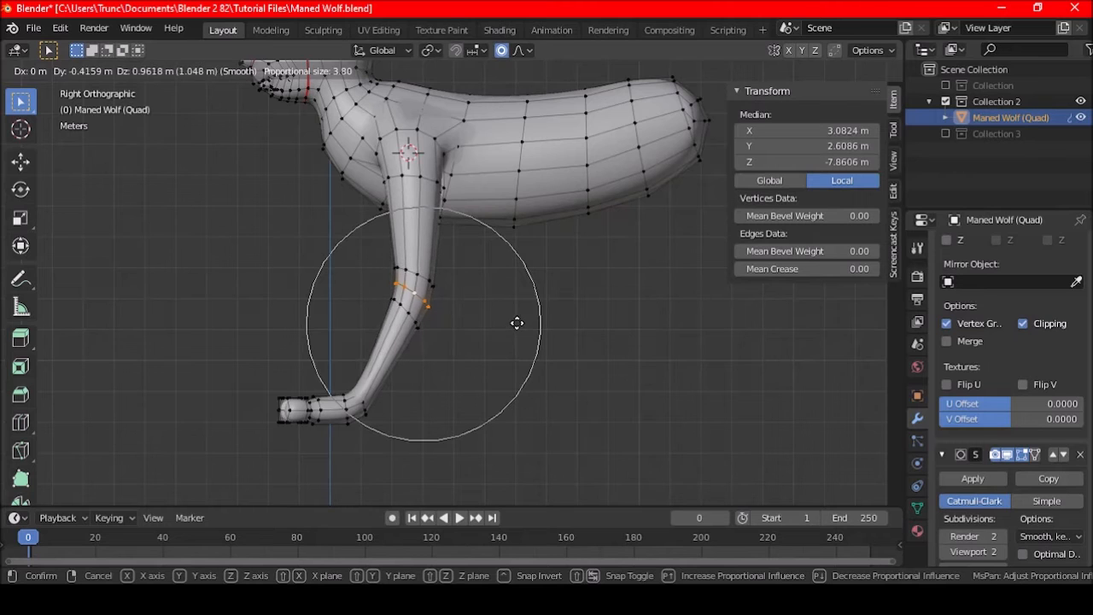
left_click(517, 322)
Step: Box-select the whole front foot with X-ray on and move it about 0.81 m along Y with proportional editing
left_click(592, 219)
key("a")
key("a")
key("a")
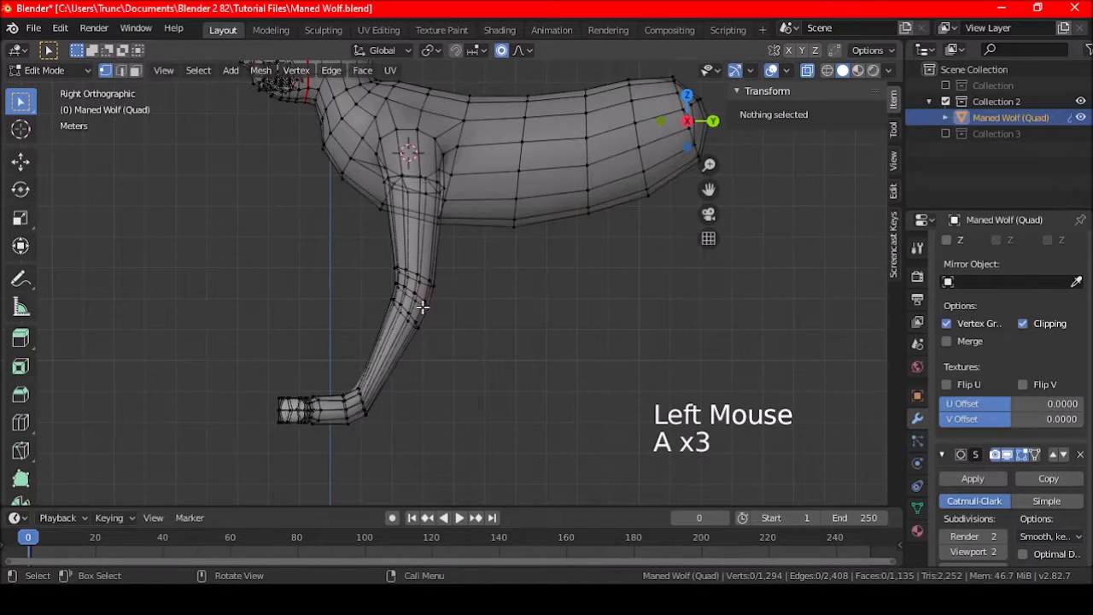
middle_click_drag(406, 311, 448, 277, "shift")
key("b")
left_click_drag(318, 309, 457, 420)
key("b")
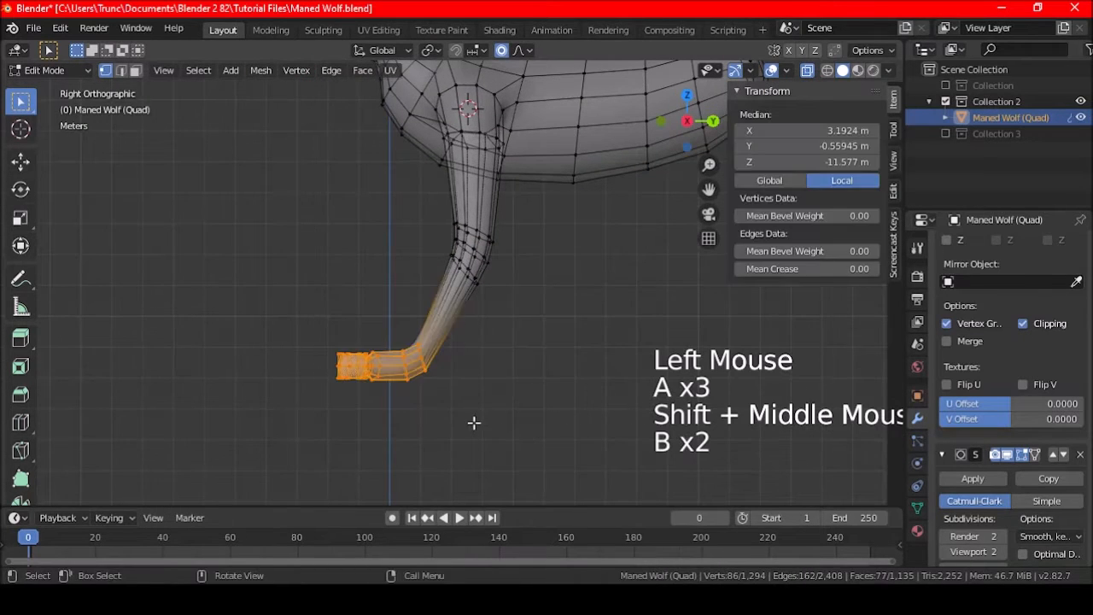
key("g")
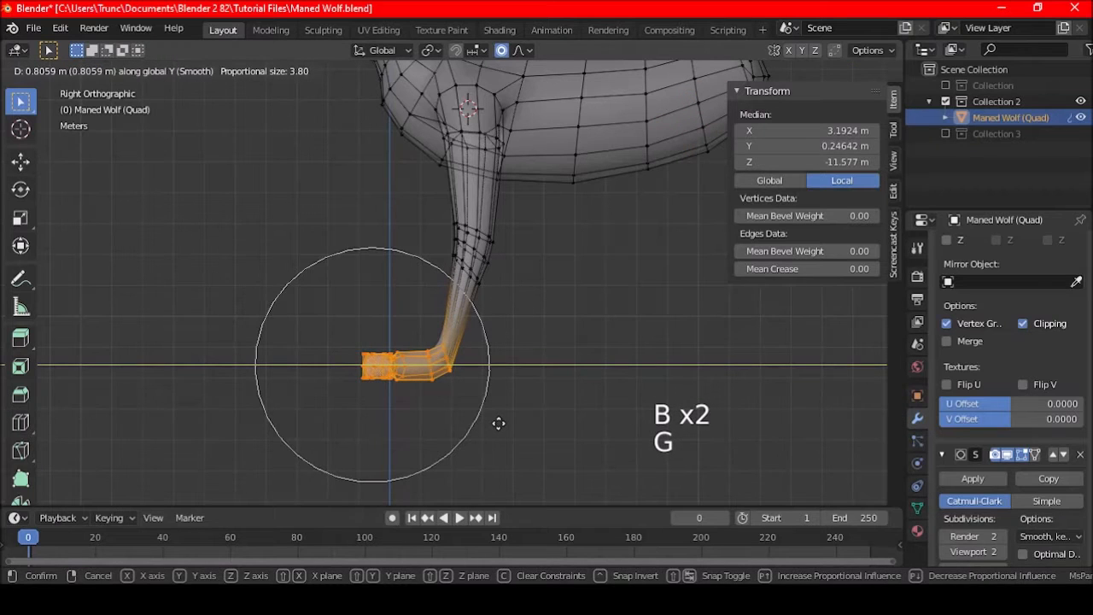
left_click(499, 423)
Step: Move the knee's middle edge loop about 0.49 m in Y and 0.08 m in Z, and rotate it about -22.1°
middle_click_drag(532, 262, 480, 296, "shift")
key("a")
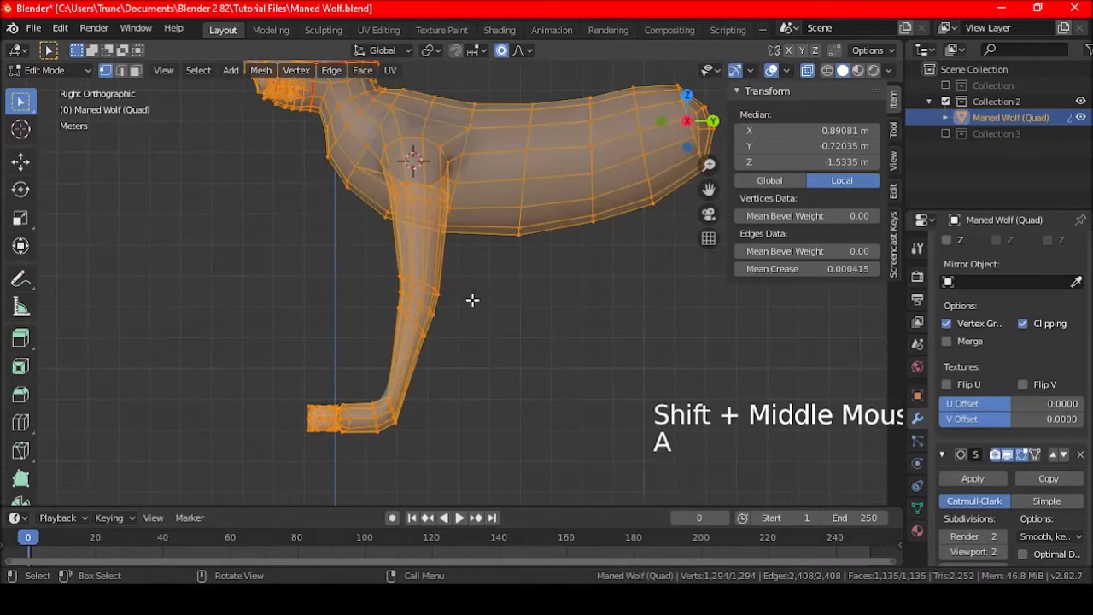
key("a")
key("a")
scroll(444, 307, "up", 3)
left_click(392, 312, "alt+shift")
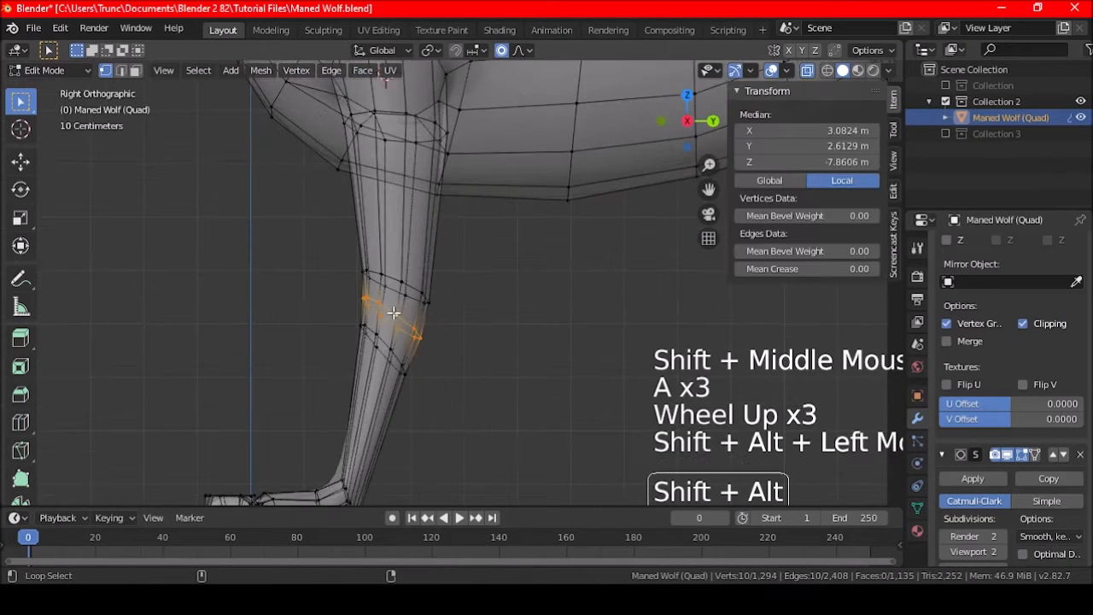
scroll(461, 352, "down", 3)
key("g")
left_click(471, 358)
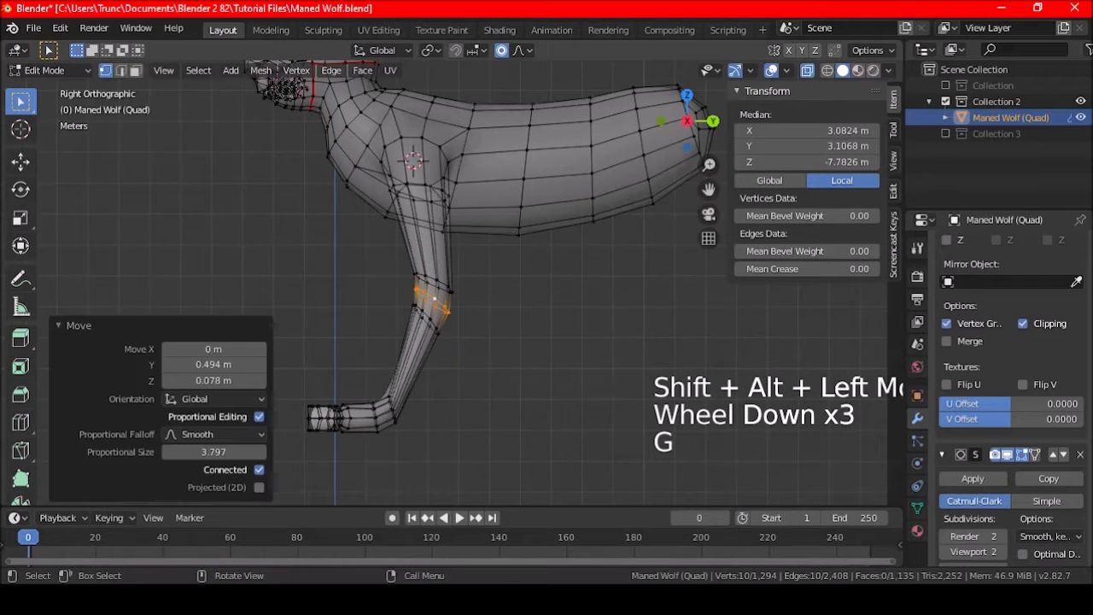
key("r")
left_click(511, 352)
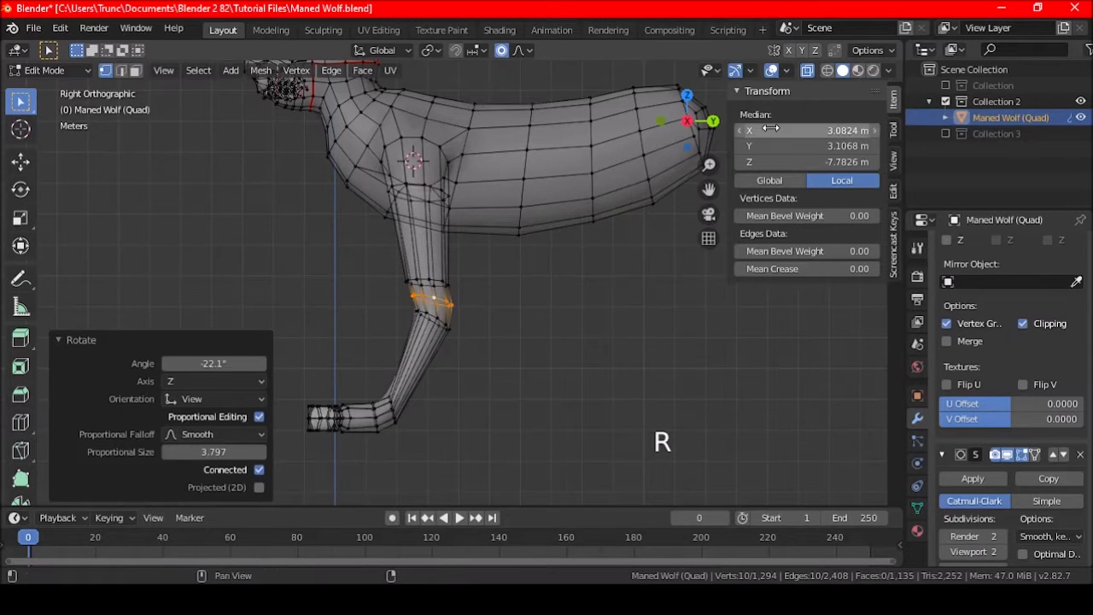
Step: Move the knee's lower edge loop about -0.26 m in Y and 0.09 m in Z with X-ray and proportional editing off
scroll(517, 302, "up", 3)
middle_click_drag(517, 302, 520, 290, "shift")
key("a")
key("a")
key("a")
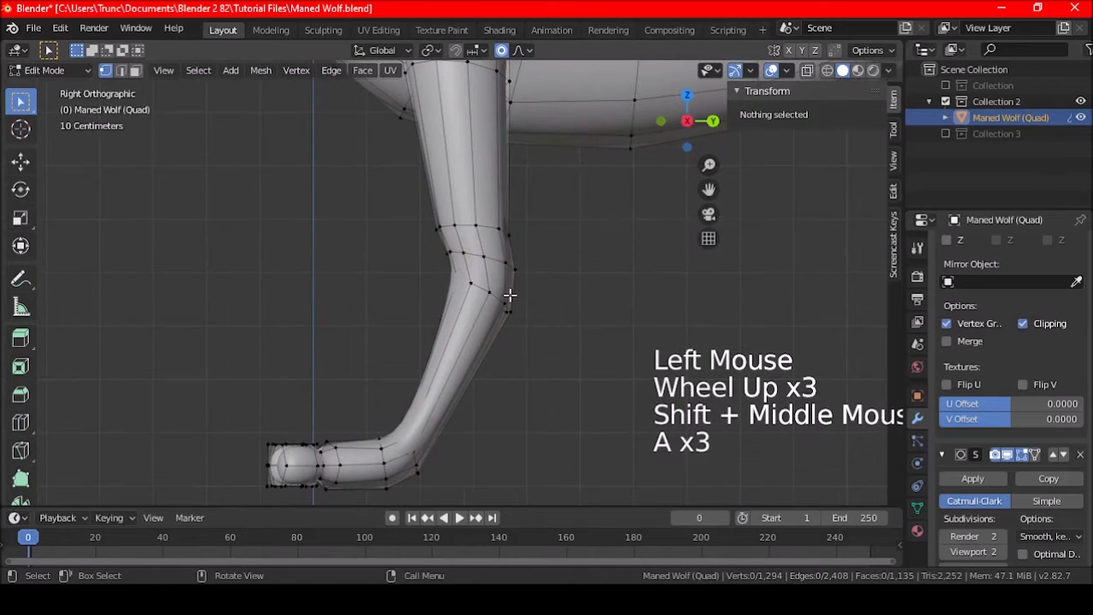
left_click(496, 297, "alt+shift")
key("g")
right_click(538, 311)
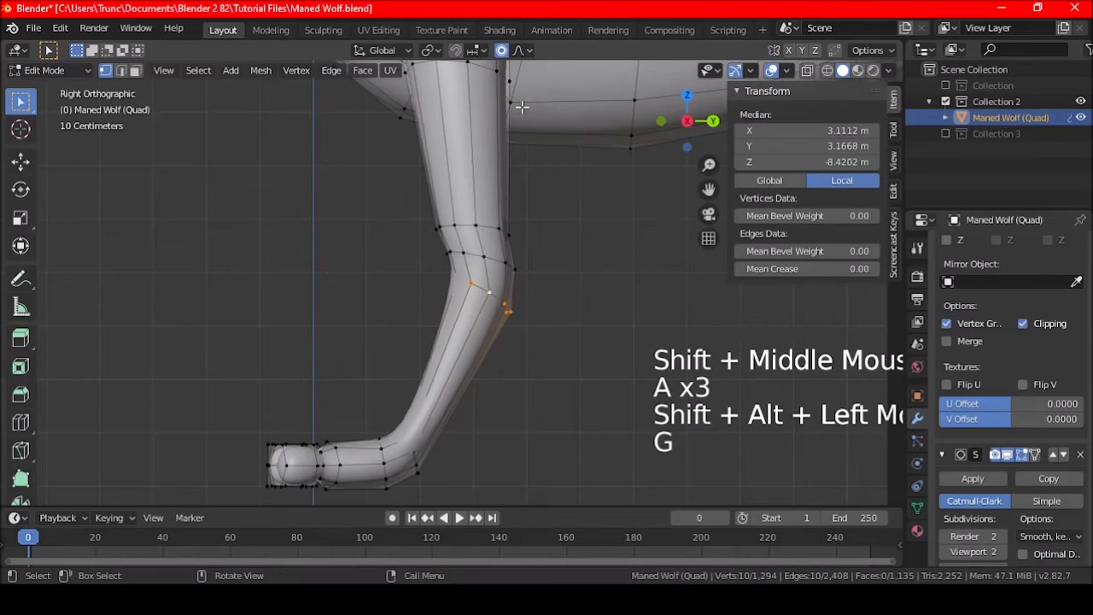
left_click(501, 51)
key("g")
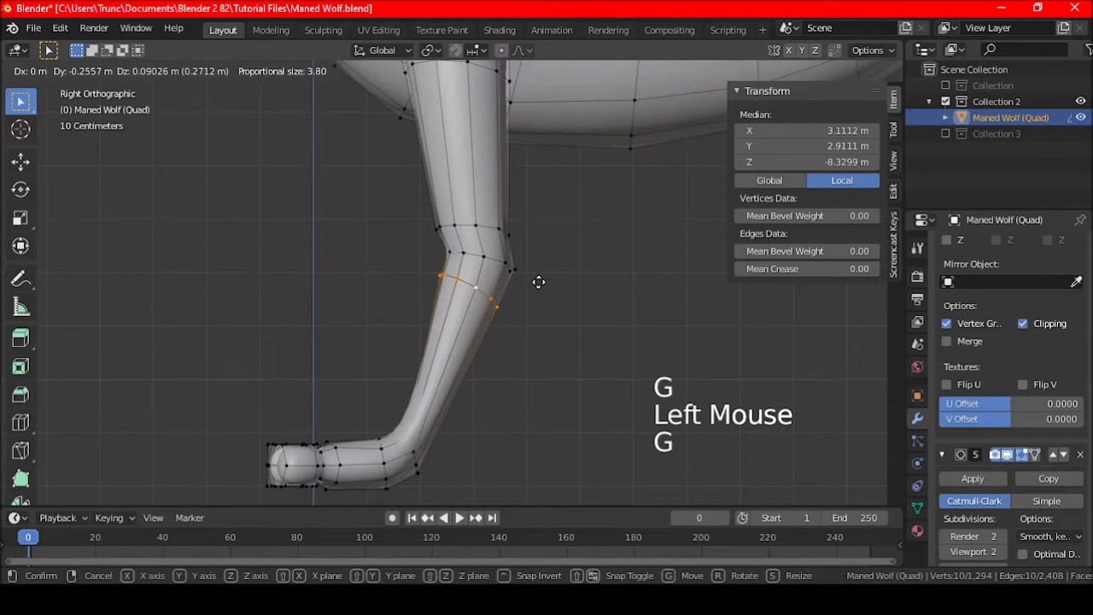
left_click(541, 285)
Step: Shift the knee's upper edge loop about 0.05 m in both Y and Z, and clear the selection
key("a")
key("a")
key("a")
left_click(510, 259, "alt+shift")
key("g")
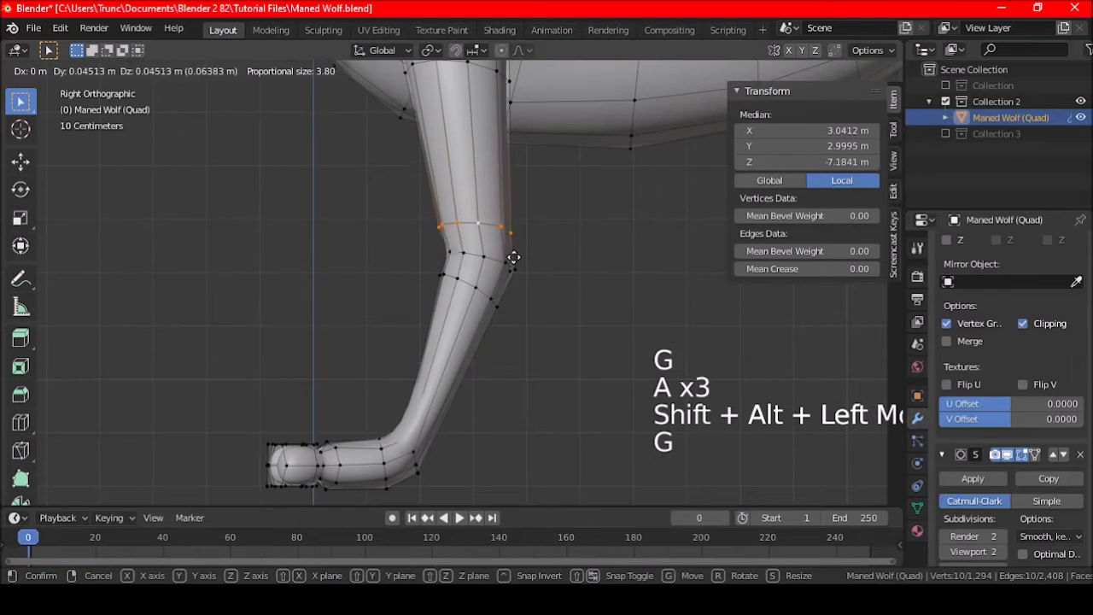
left_click(516, 256)
scroll(513, 255, "down", 4)
key("a")
key("a")
key("a")
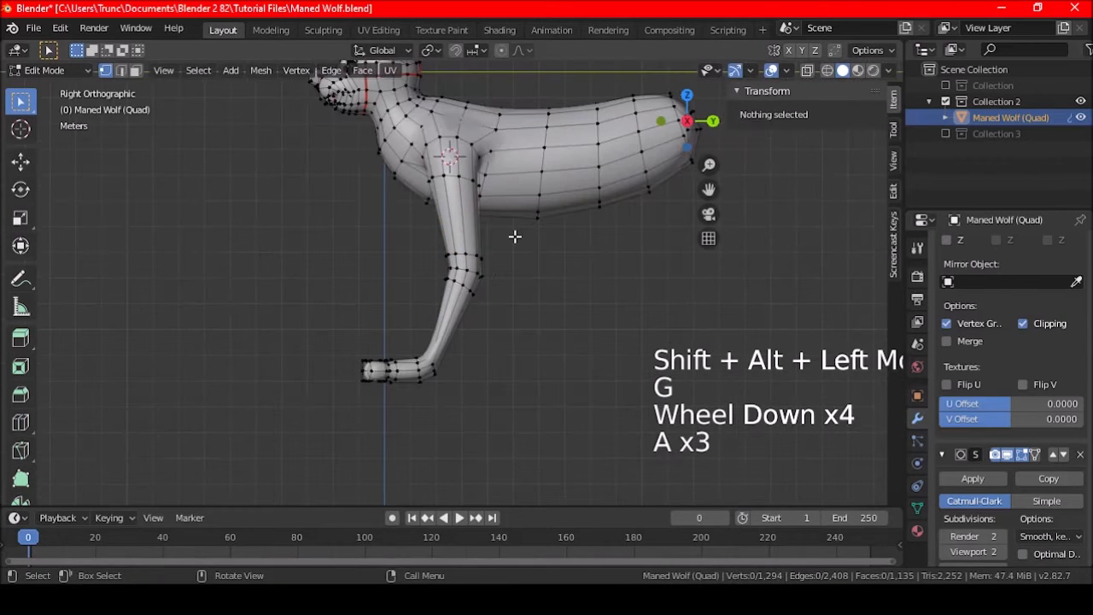
Step: Box-select the whole front foot with X-ray on and scale it up by about 1.16
middle_click_drag(515, 236, 476, 290, "shift")
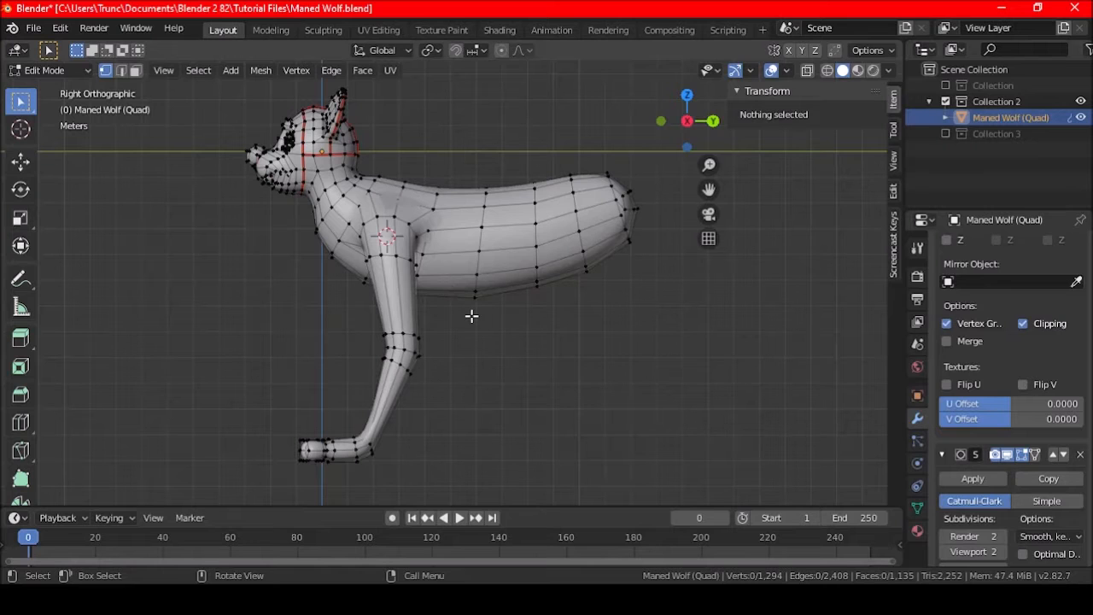
middle_click_drag(473, 326, 517, 276, "shift")
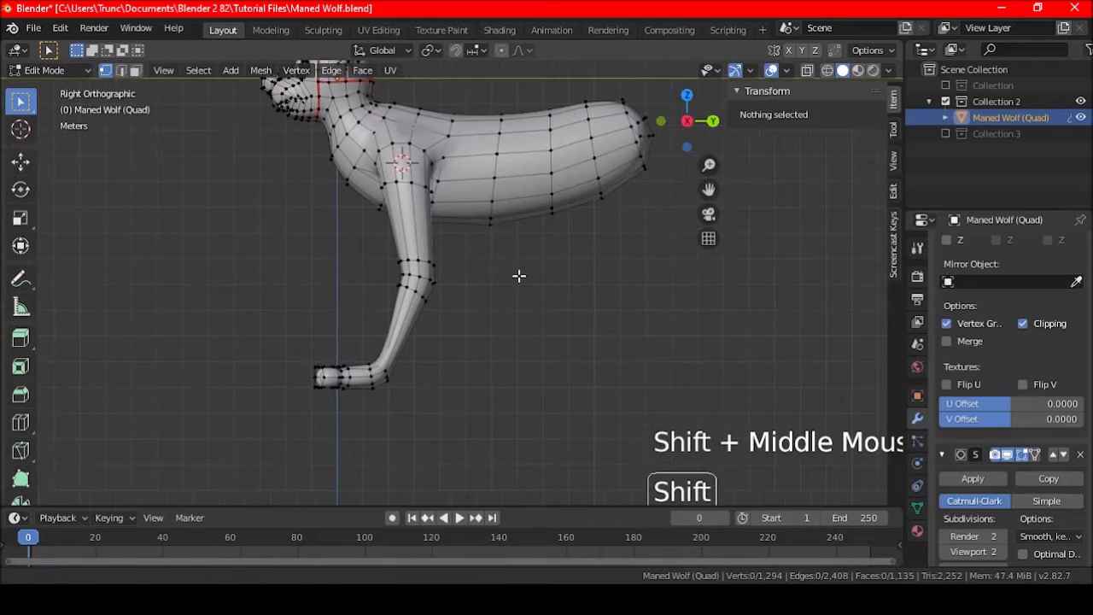
left_click(807, 71)
key("b")
left_click_drag(293, 346, 493, 404)
key("b")
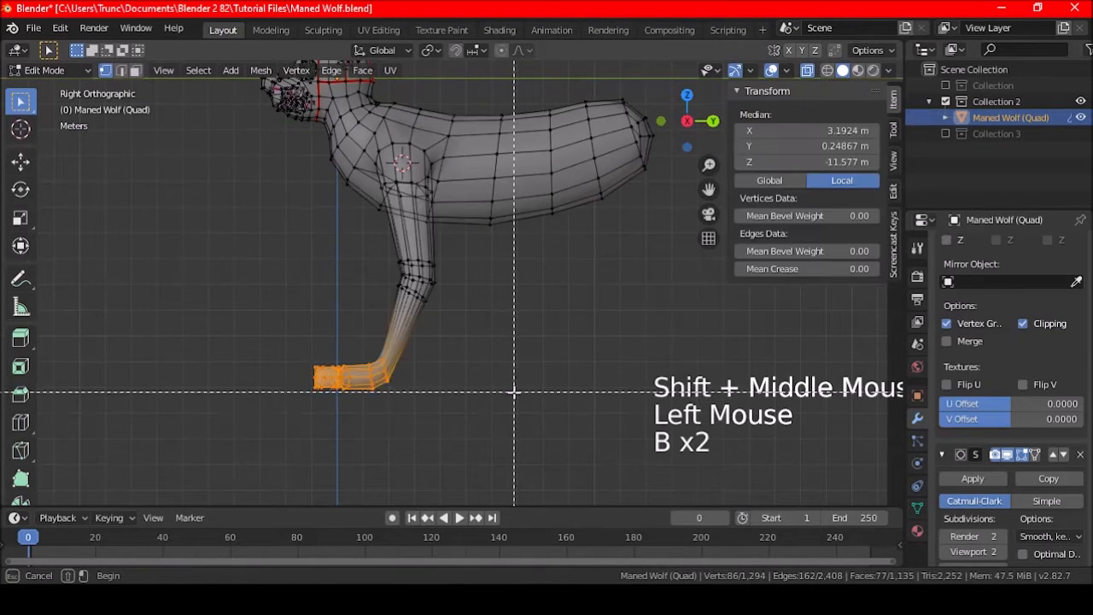
key("s")
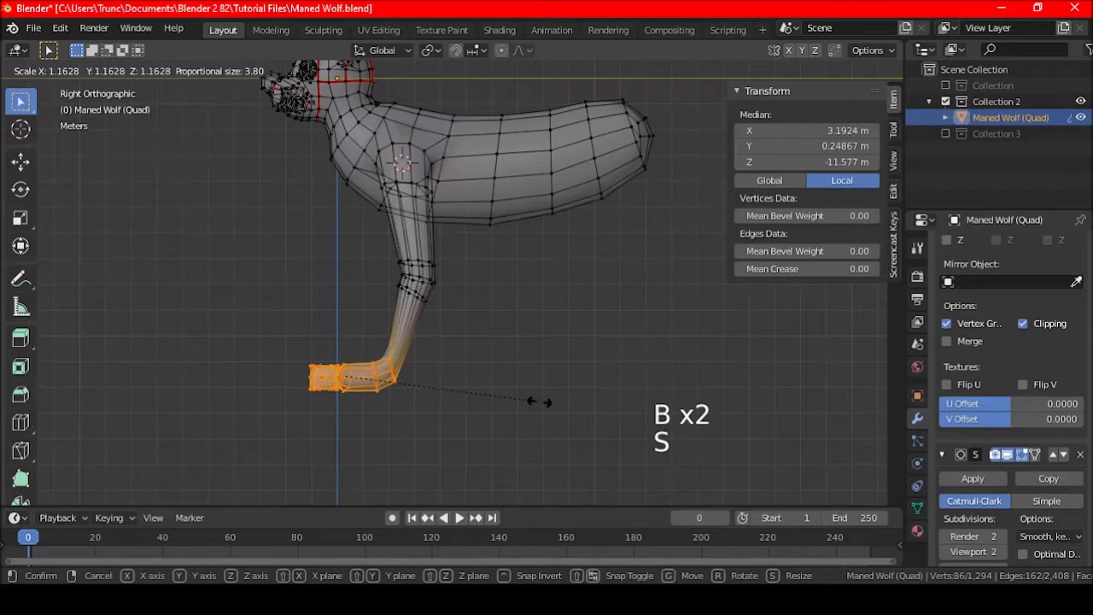
left_click(538, 401)
key("a")
key("a")
key("a")
Step: Try smoothing the vertices of the knee's three edge loops
scroll(493, 307, "up", 1)
scroll(422, 287, "up", 2)
scroll(405, 286, "up", 2)
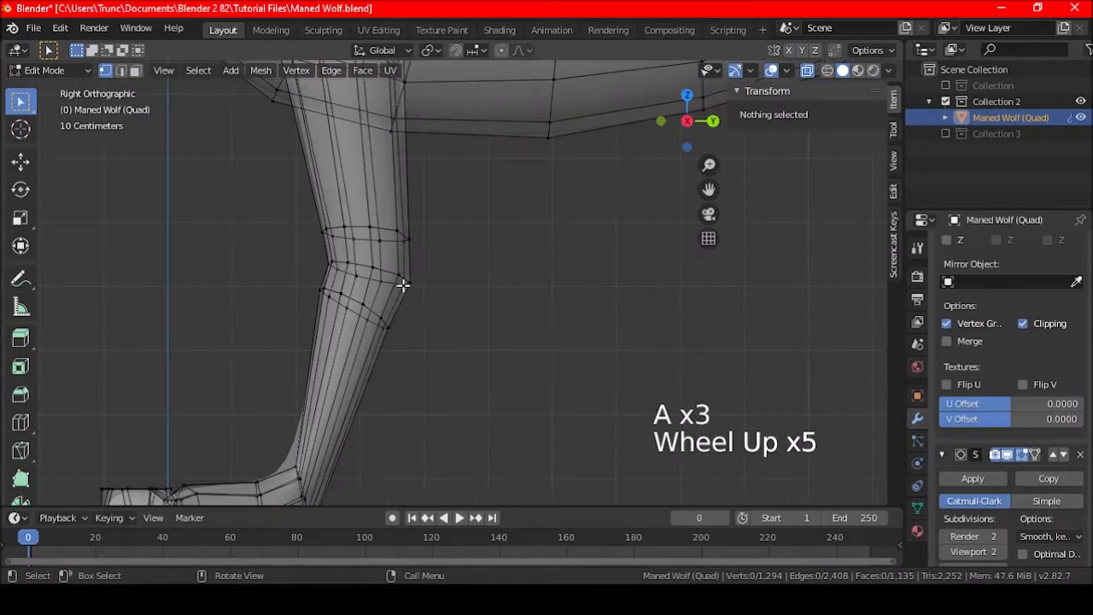
left_click(375, 306, "alt+shift")
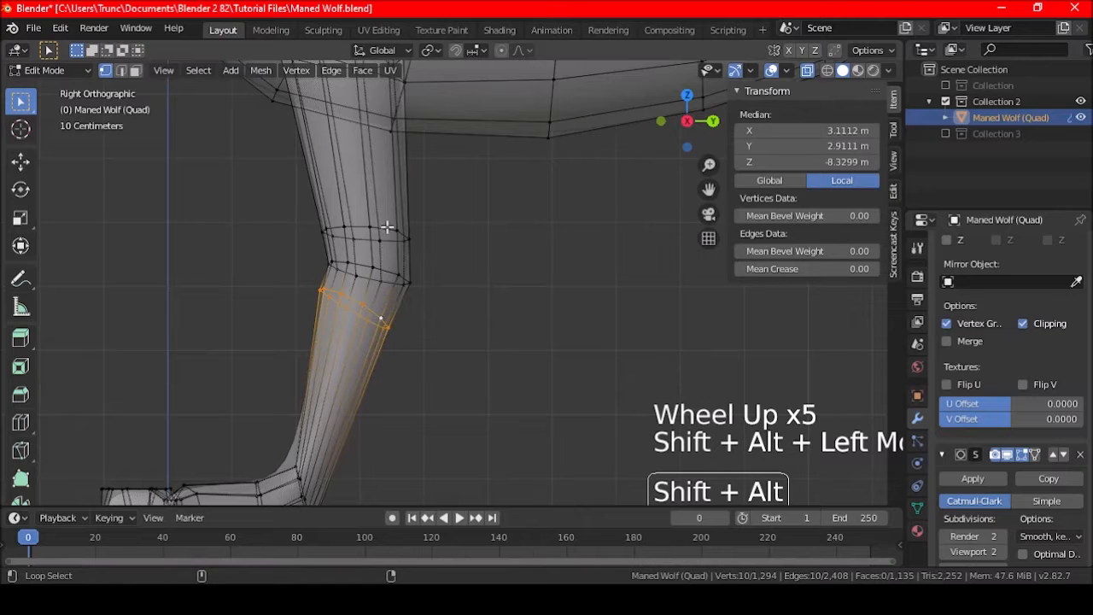
left_click(383, 264, "alt+shift")
scroll(384, 264, "down", 4)
right_click(432, 269)
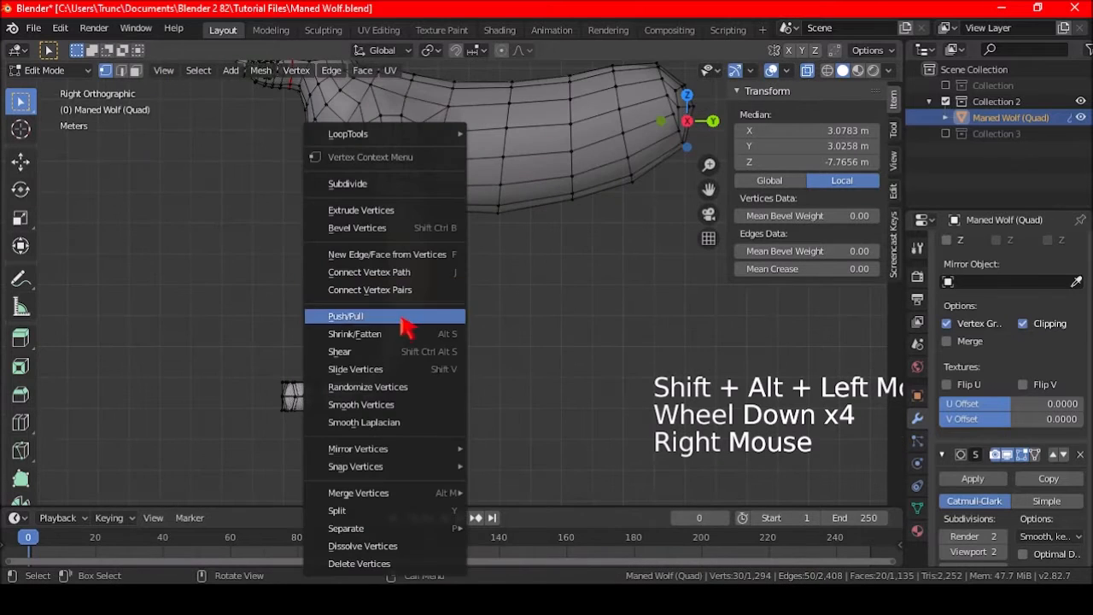
left_click(393, 405)
key("ctrl+z")
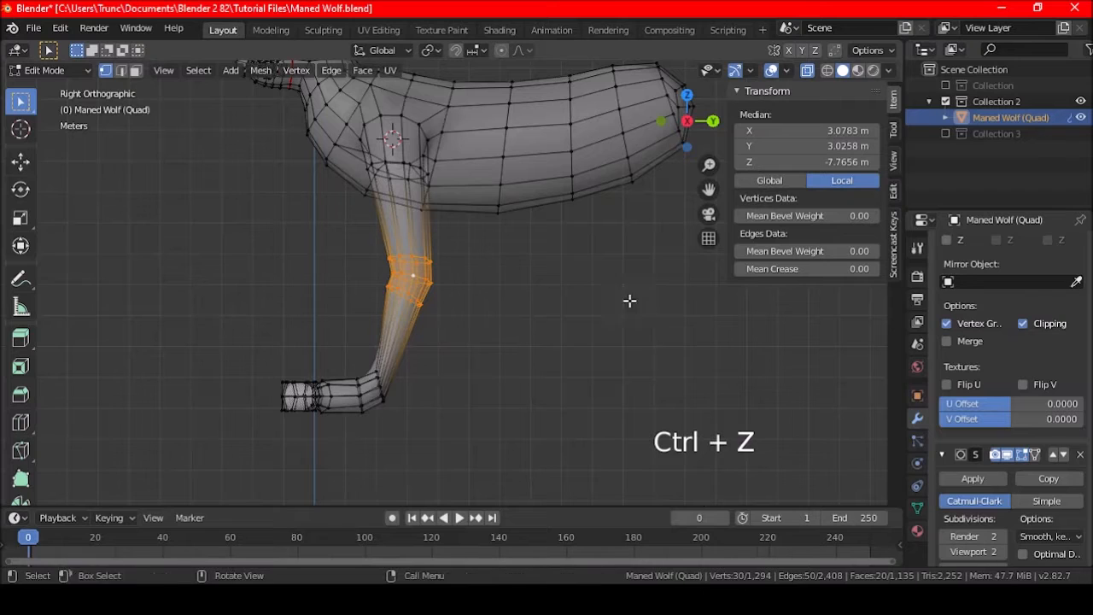
Step: Select the knee's three edge loops in edge mode and round them with LoopTools Circle, using best fit, flattened and regular
left_click(120, 71)
key("a")
key("a")
key("a")
scroll(398, 248, "up", 3)
left_click(398, 249, "alt+shift")
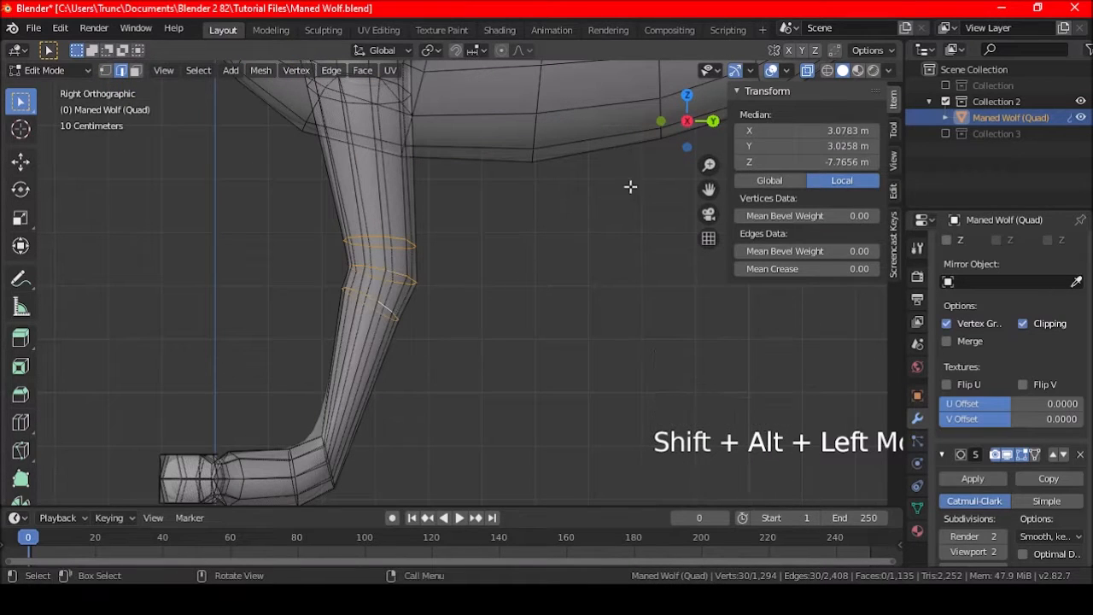
left_click(892, 190)
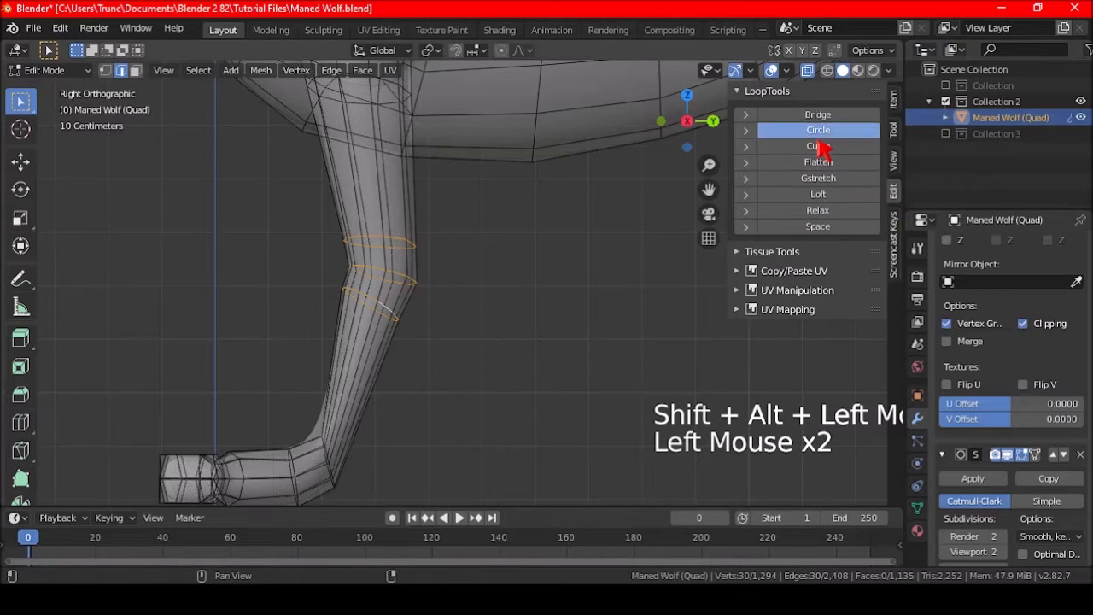
scroll(481, 283, "down", 2)
middle_click_drag(480, 282, 507, 261, "shift")
scroll(514, 211, "up", 4)
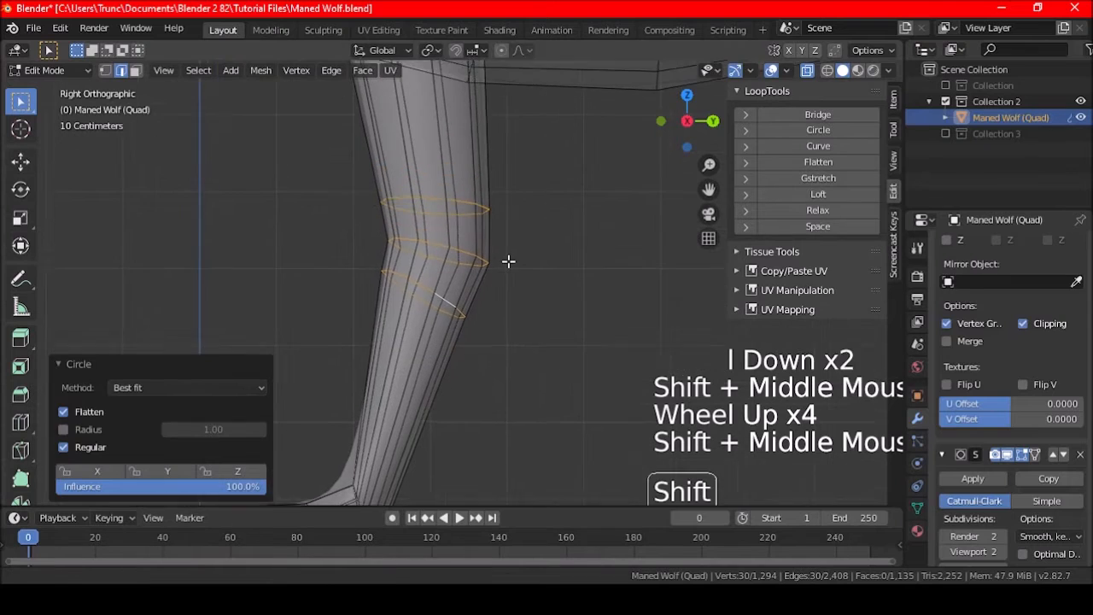
Step: Rotate the knee's lower edge loop by about -13.1° in side view, shift it slightly backward and down, and clear the selection
key("a")
key("a")
key("a")
scroll(470, 290, "up", 2)
left_click(415, 298, "alt+shift")
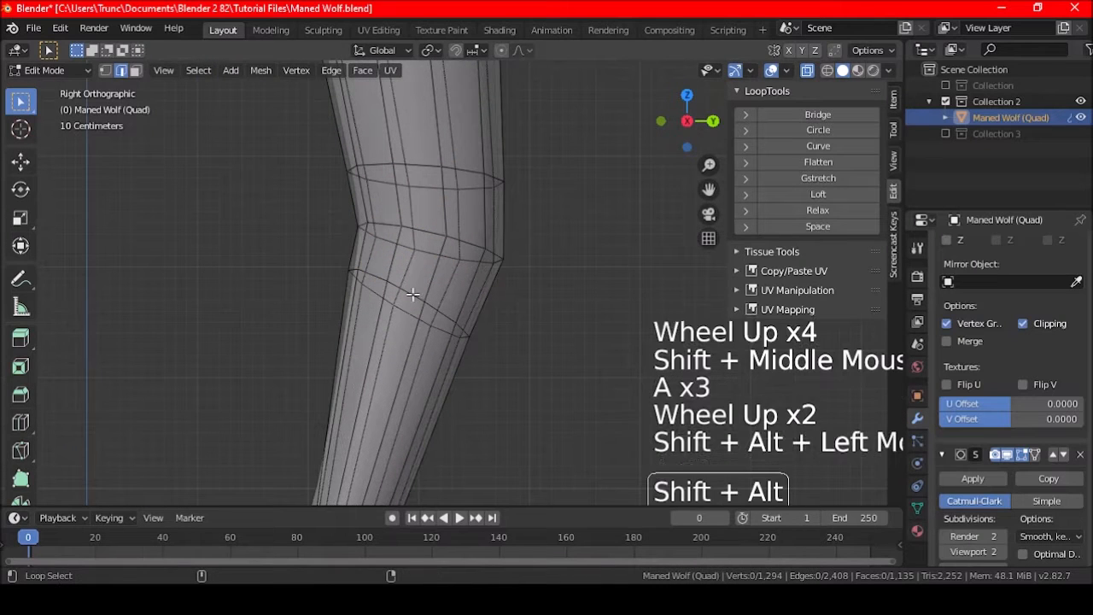
key("r")
left_click(485, 347)
key("g")
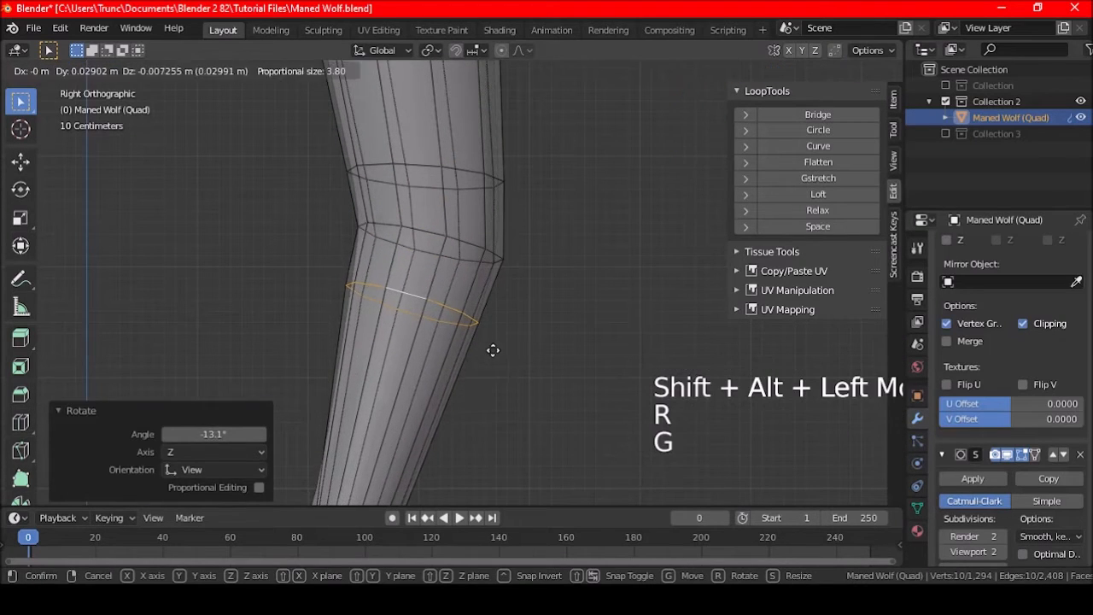
left_click(492, 349)
key("a")
key("a")
key("a")
Step: Move the knee's upper edge loop slightly backward and down, and clear the selection
left_click(473, 185, "alt+shift")
key("g")
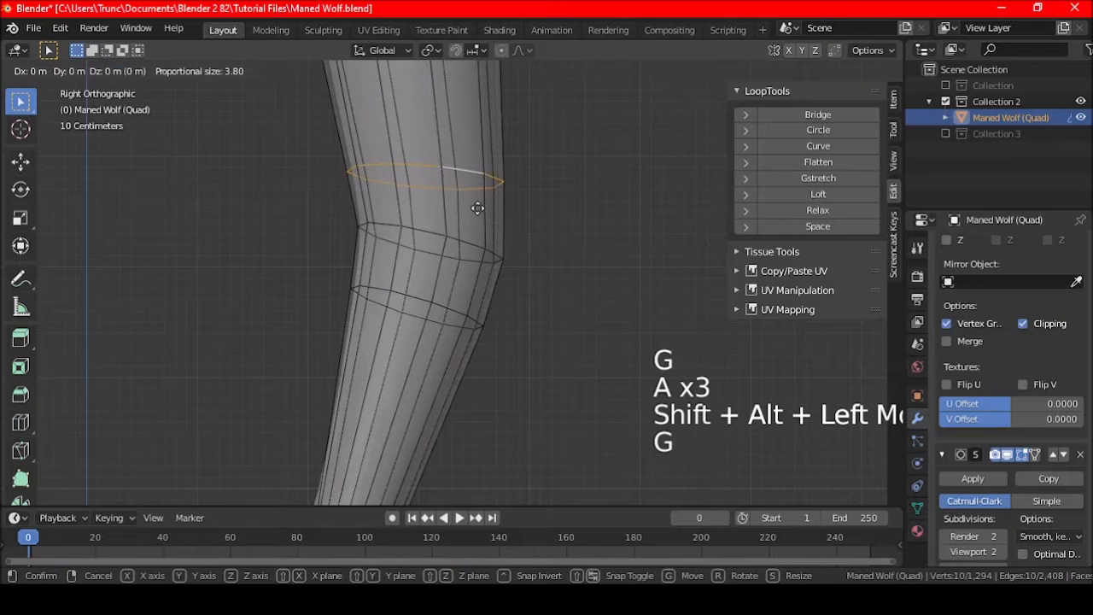
left_click(486, 212)
key("a")
key("a")
key("a")
Step: Move the knee's middle edge loop by about 0.0435 m in Y and -0.029 m in Z, and clear the selection
left_click(434, 236, "alt+shift")
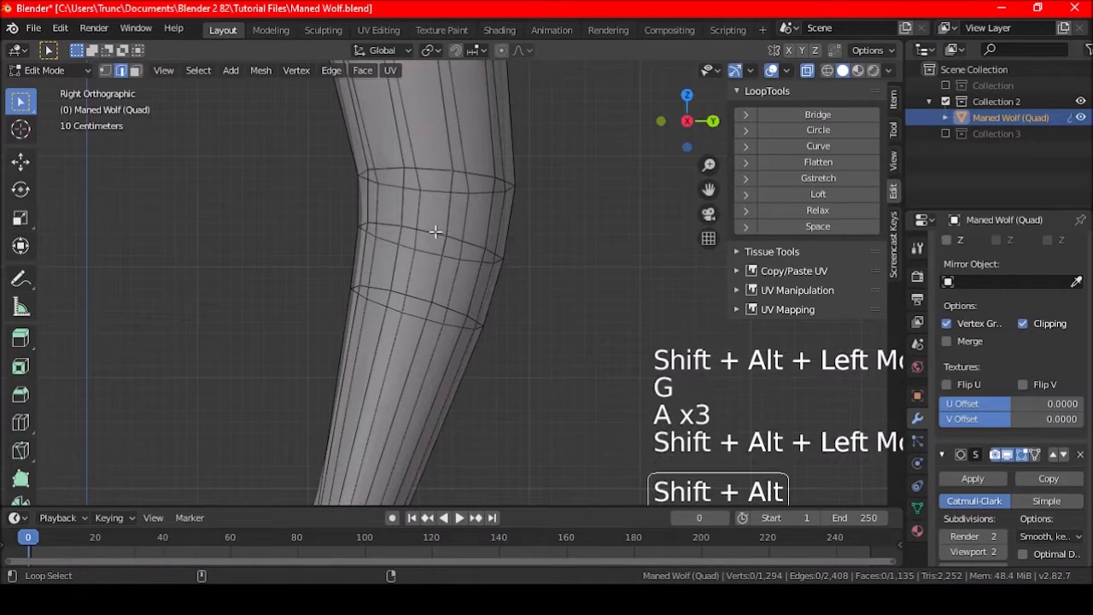
key("g")
left_click(500, 279)
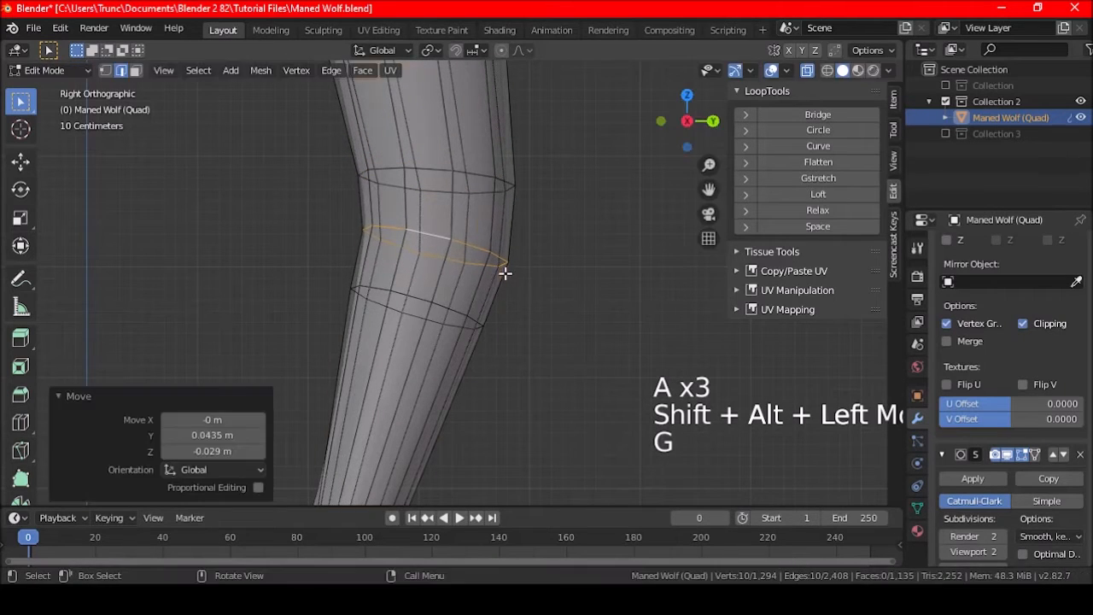
key("a")
key("a")
key("a")
Step: Select the edge loop at the front leg's ankle bend and round it with LoopTools Circle
scroll(500, 278, "down", 5)
middle_click_drag(491, 289, 493, 256, "shift")
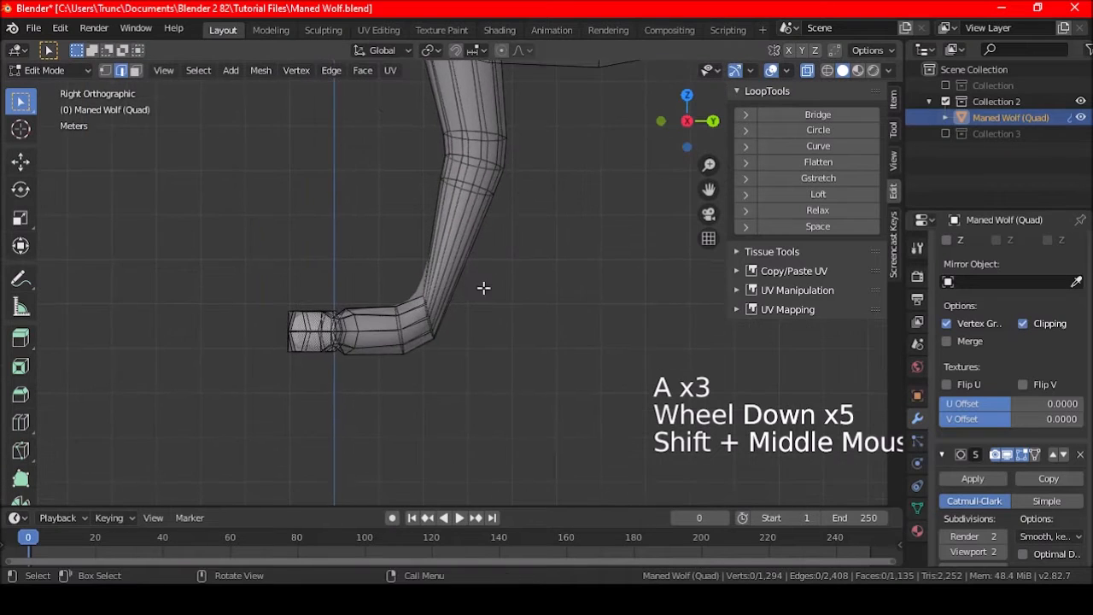
scroll(492, 256, "up", 4)
left_click(400, 342, "alt+shift")
middle_click_drag(511, 360, 525, 300, "shift")
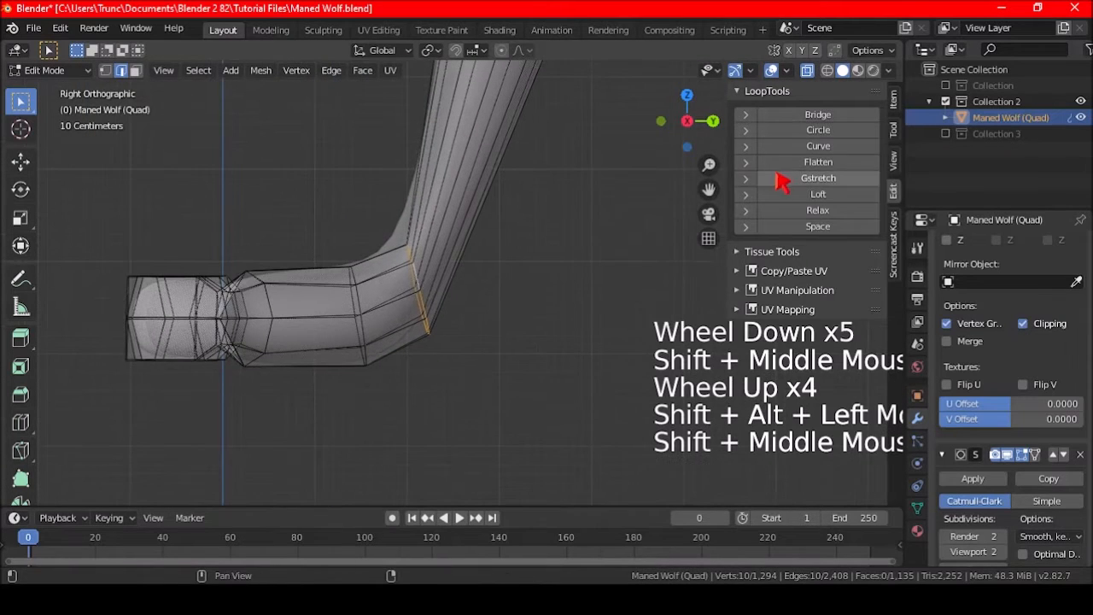
left_click(775, 131)
Step: Tilt the ankle edge loop, move it about -0.017 m in Y and 0.087 m in Z, and clear the selection
key("r")
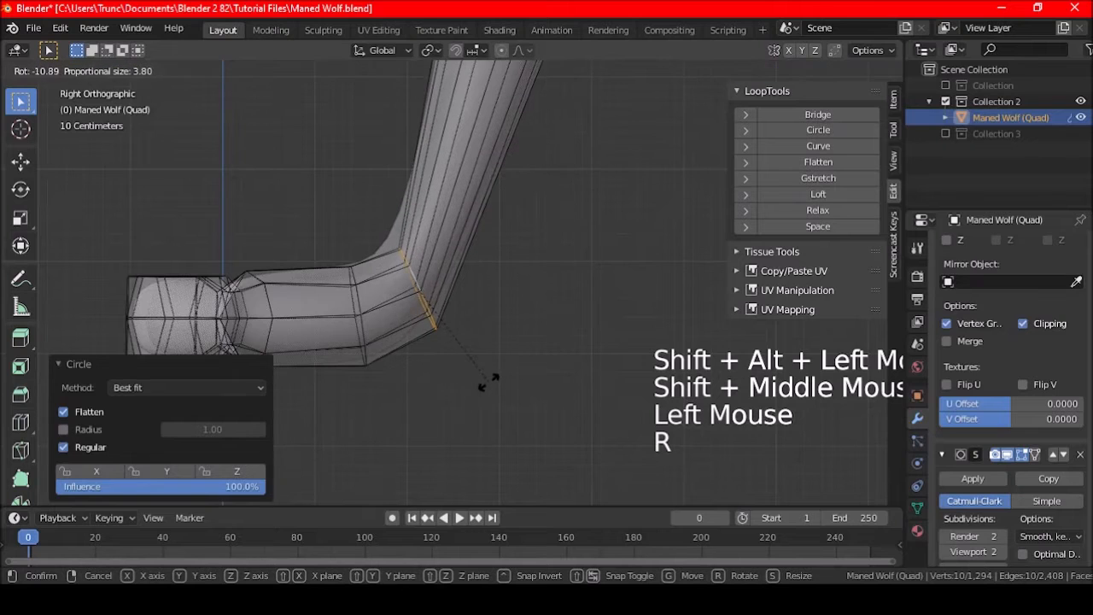
left_click(503, 363)
key("g")
left_click(503, 358)
scroll(483, 334, "down", 8)
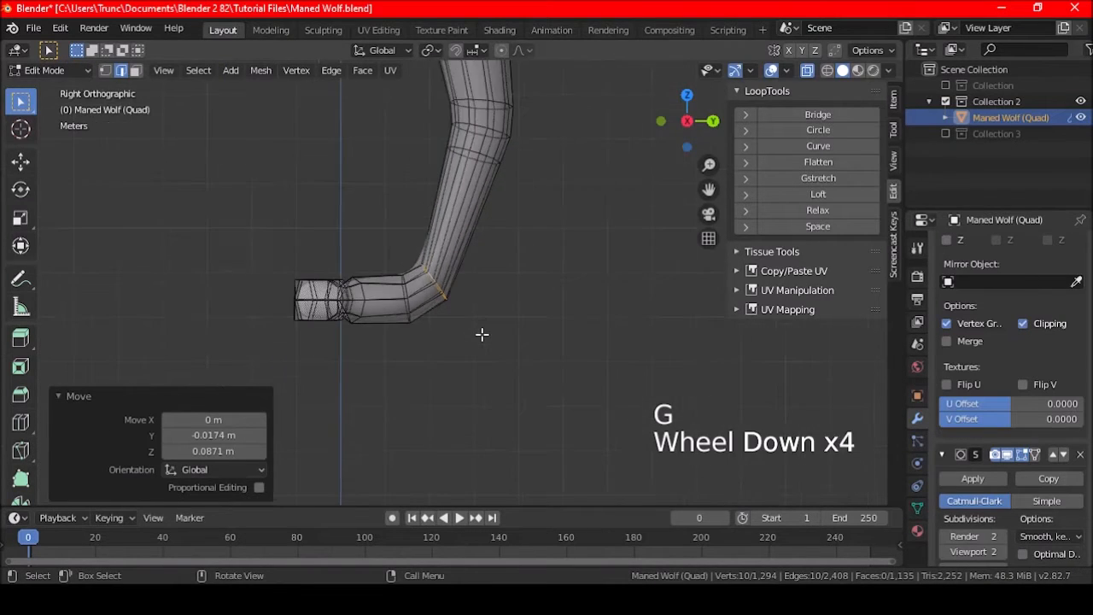
middle_click_drag(483, 325, 485, 379, "shift")
scroll(478, 327, "up", 4)
key("a")
key("a")
key("a")
Step: Select the upper leg's edge loop just below the shoulder and round it with LoopTools Circle
middle_click_drag(391, 249, 419, 274, "shift")
middle_click_drag(419, 274, 494, 286)
left_click(355, 225, "alt+shift")
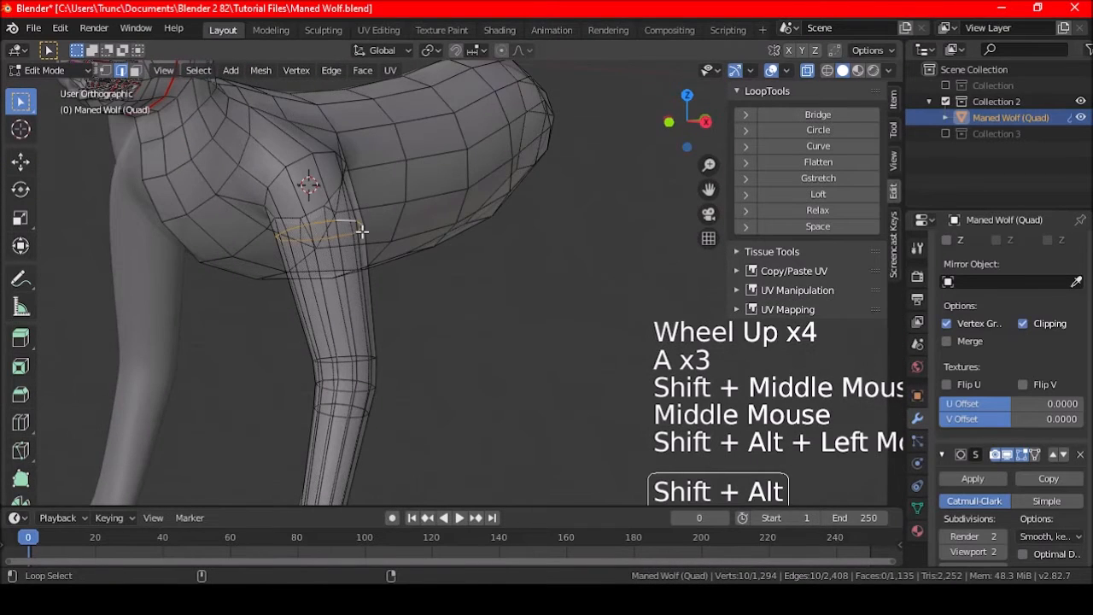
key("KP_3")
left_click(803, 132)
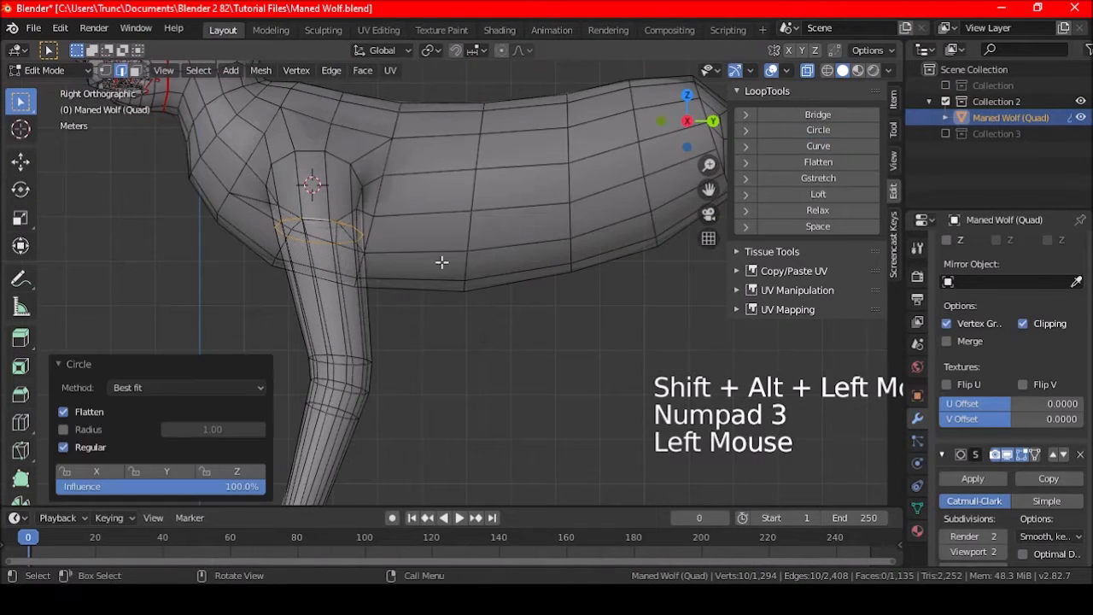
key("KP_1")
middle_click_drag(423, 287, 464, 315, "shift")
scroll(468, 333, "up", 2)
key("r")
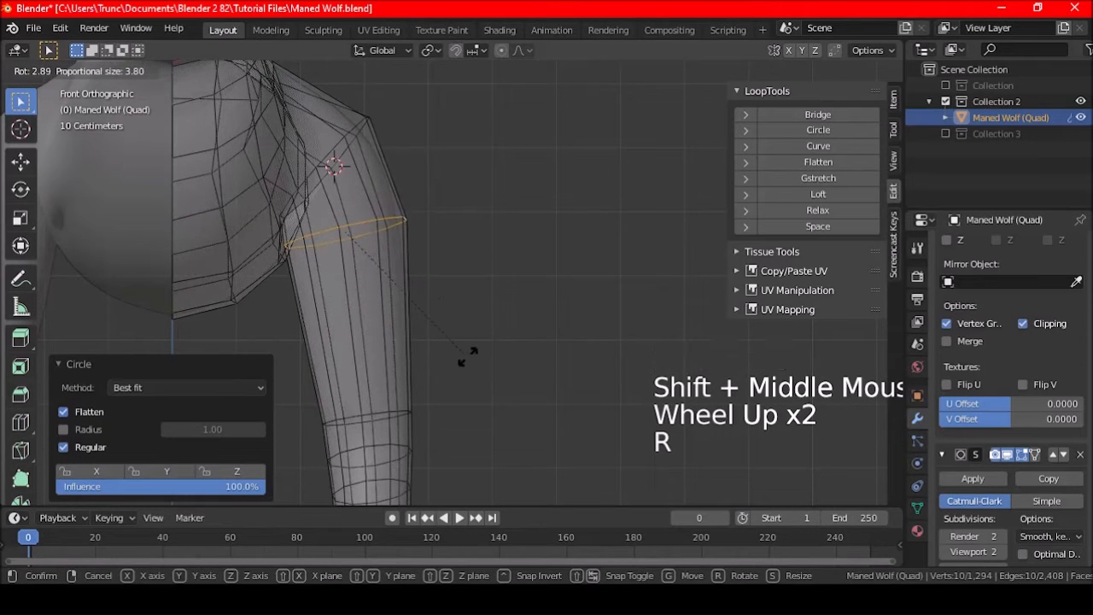
right_click(468, 357)
Step: Clear the selection and turn off X-ray display
scroll(495, 313, "down", 4)
key("a")
key("a")
key("a")
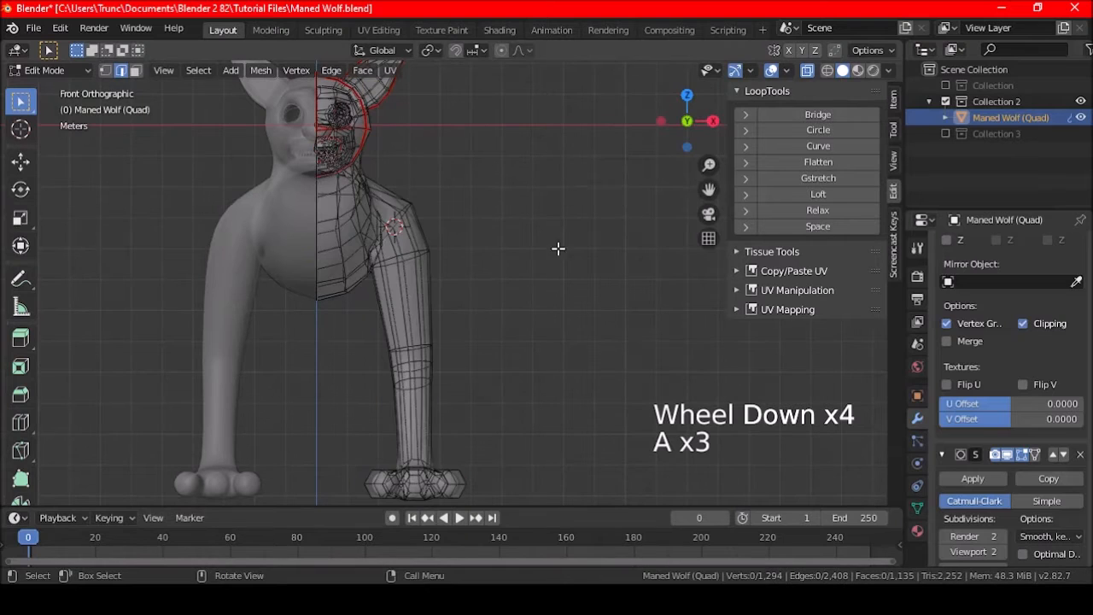
left_click(806, 70)
Step: Select the knee's three edge loops in front view
middle_click_drag(507, 308, 524, 290, "shift")
key("KP_1")
scroll(526, 242, "up", 3)
scroll(488, 251, "up", 2)
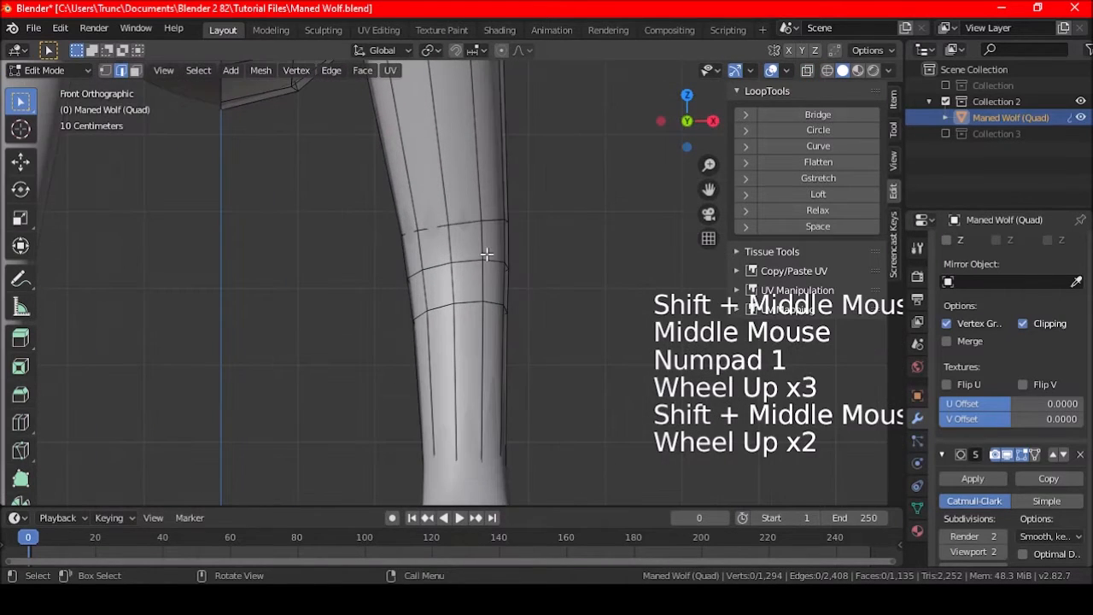
left_click(475, 301, "alt+shift")
left_click(430, 49)
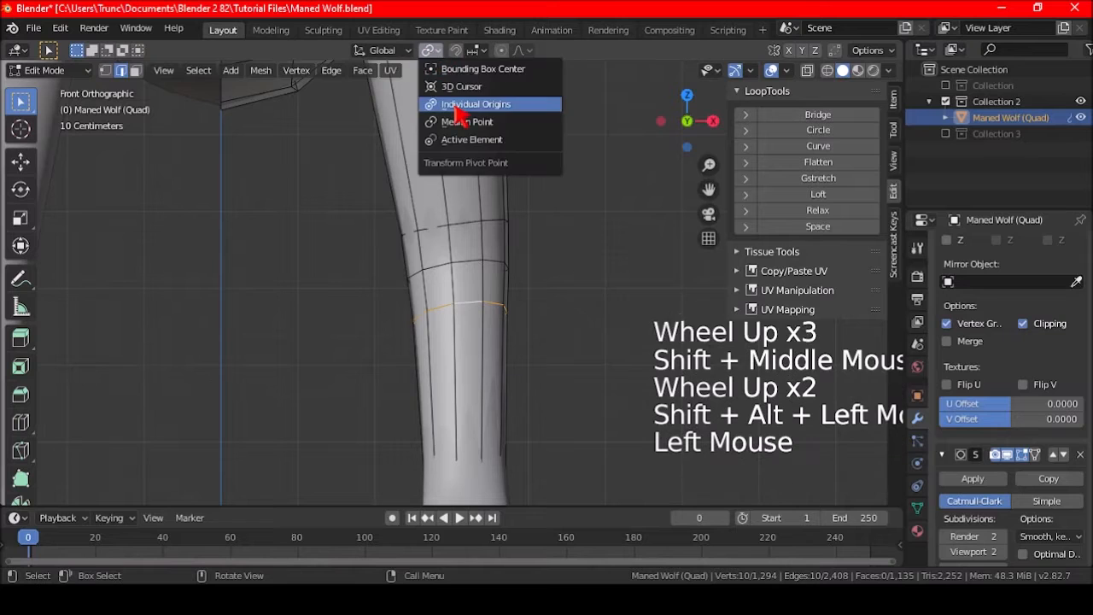
left_click(471, 249, "alt+shift")
left_click(463, 231, "alt+shift")
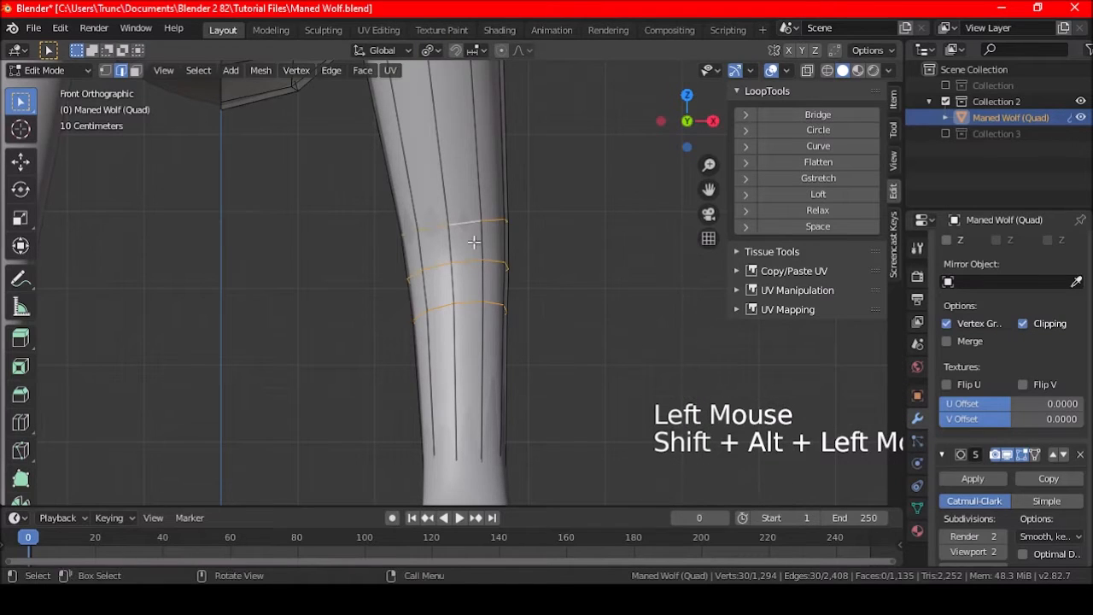
Step: Try rotating the knee's three edge loops in front view and rounding them with LoopTools Circle, and undo the Circle
key("r")
key("Escape")
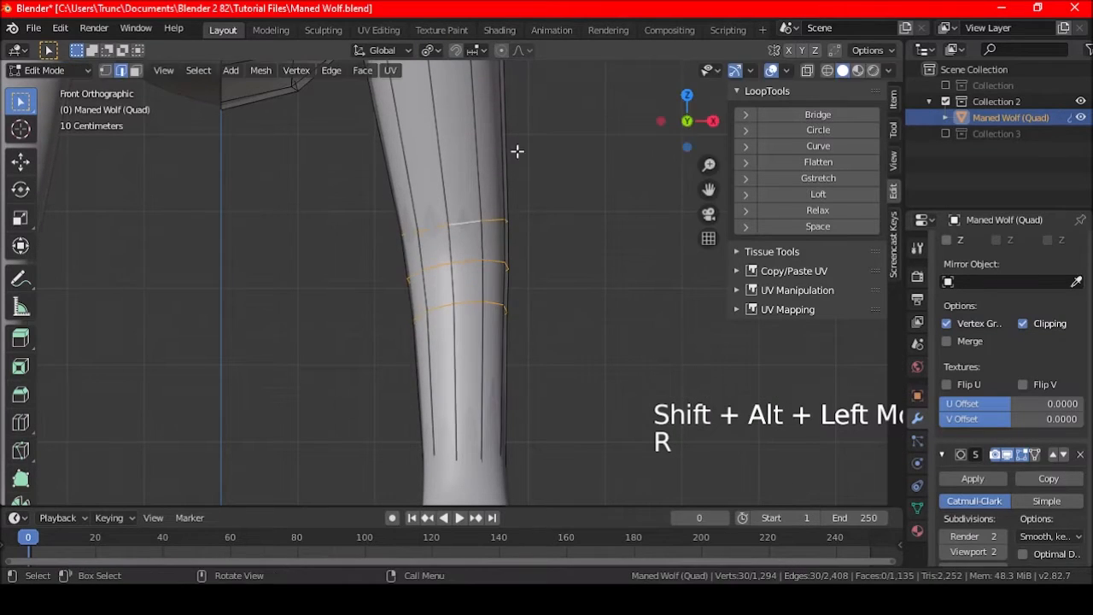
left_click(431, 50)
left_click(448, 112)
key("r")
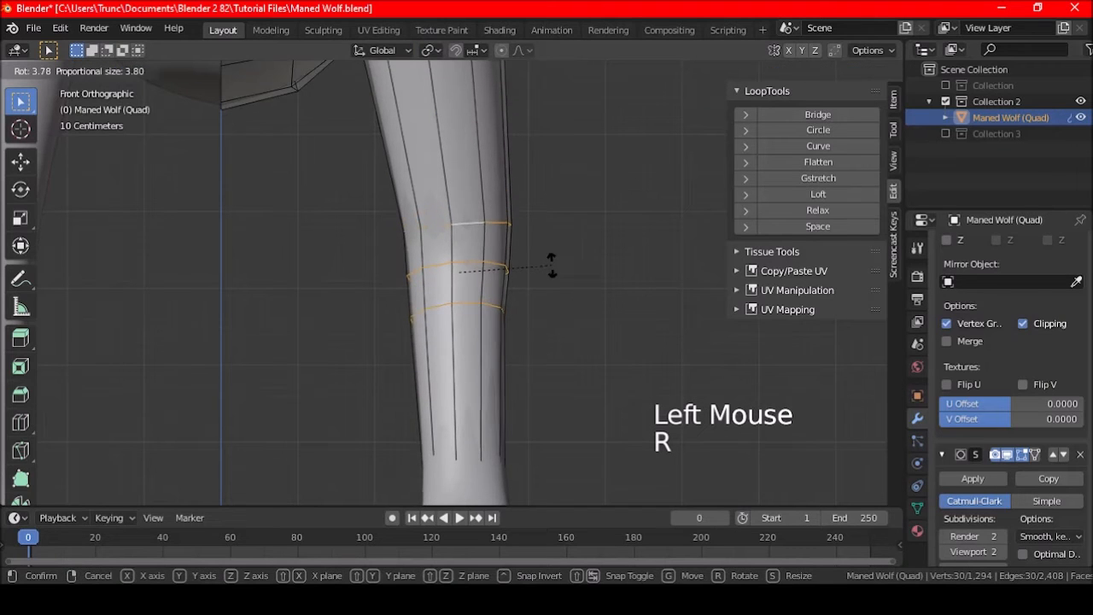
left_click(551, 264)
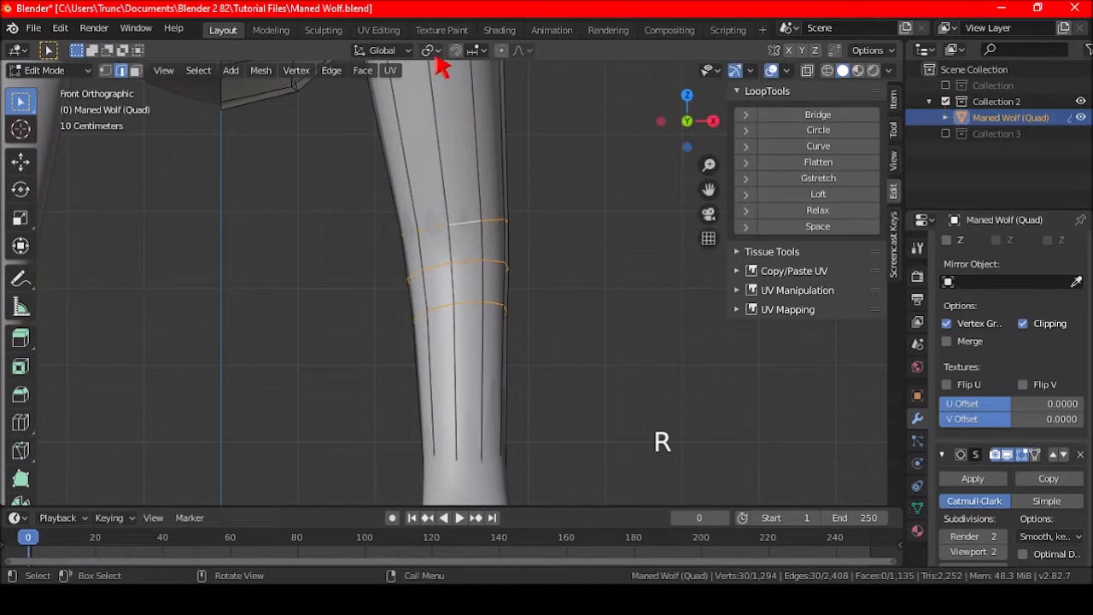
left_click(820, 132)
key("ctrl+z")
Step: Move the knee's three edge loops slightly inward along the X axis, and clear the selection
scroll(551, 198, "down", 4)
middle_click_drag(555, 278, 545, 245, "shift")
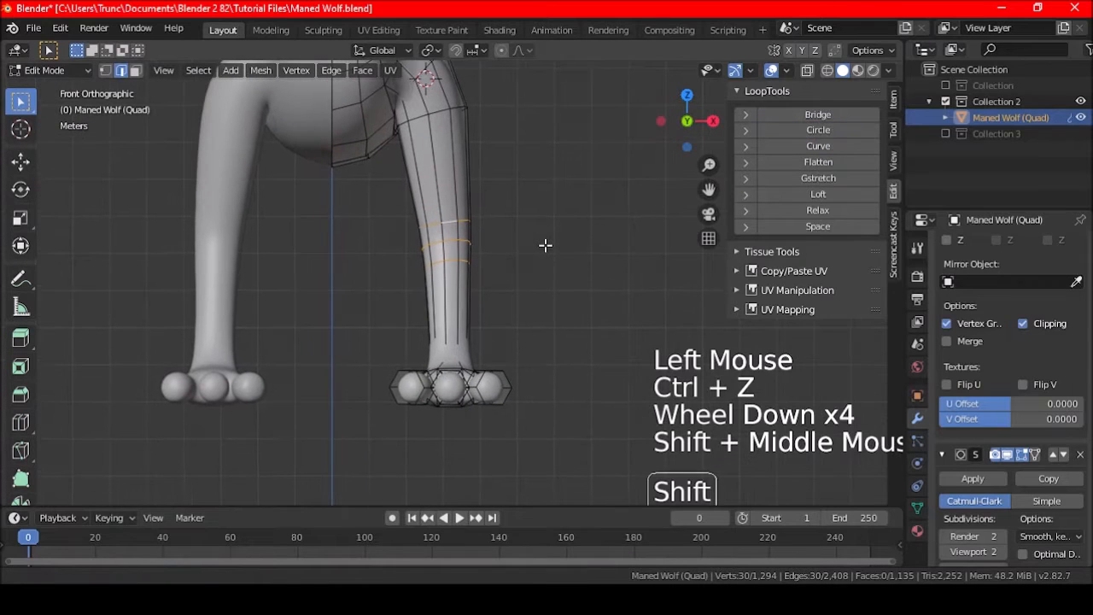
key("g")
key("x")
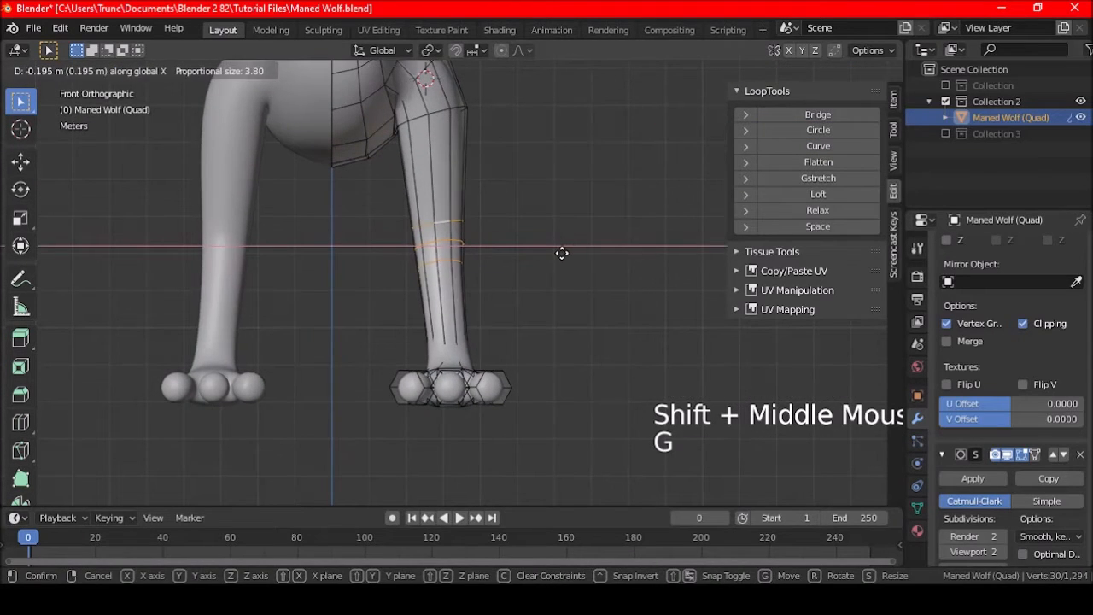
left_click(563, 252)
key("a")
key("a")
key("a")
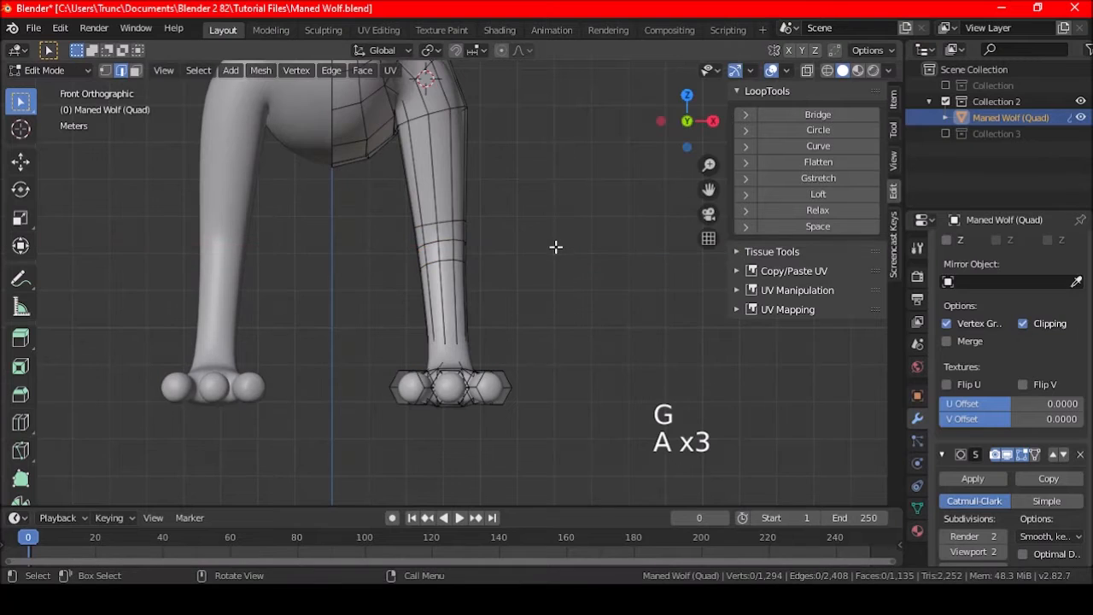
Step: Return to Object Mode and save the Maned Wolf.blend file
scroll(555, 246, "down", 3)
middle_click_drag(553, 246, 363, 240)
key("KP_3")
scroll(512, 331, "up", 6)
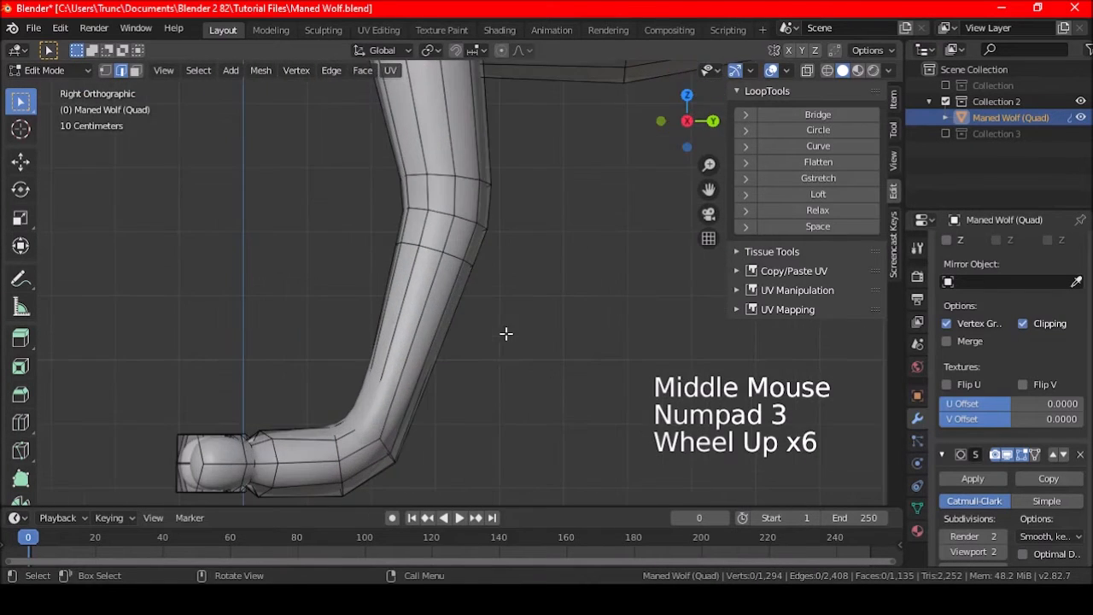
middle_click_drag(461, 325, 544, 218, "shift")
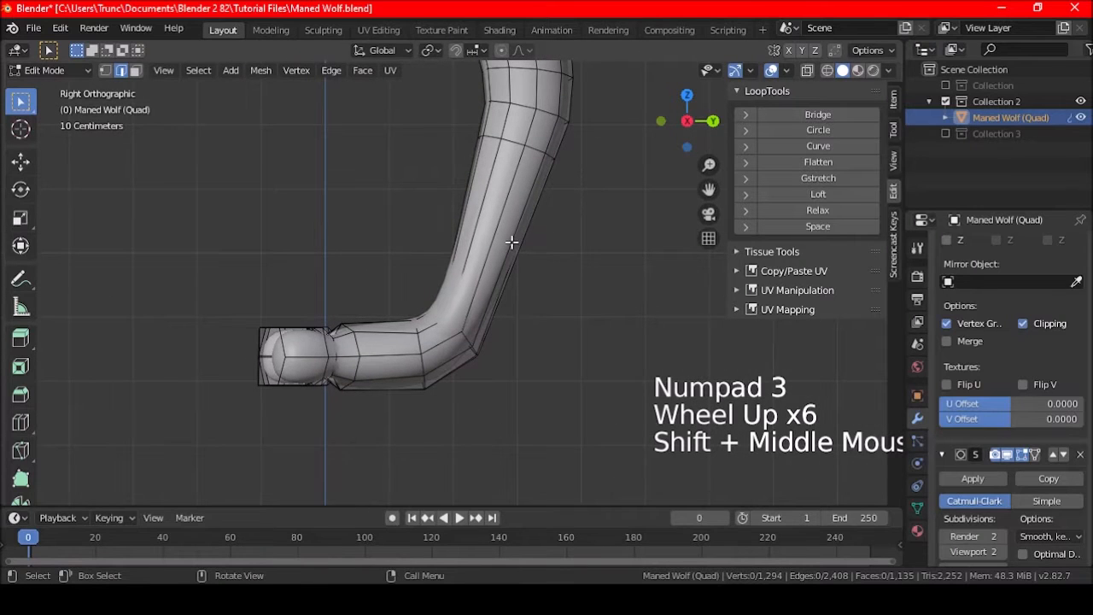
scroll(443, 320, "down", 8)
middle_click_drag(443, 320, 518, 324, "shift")
key("Tab")
scroll(495, 310, "up", 3)
key("ctrl+s")
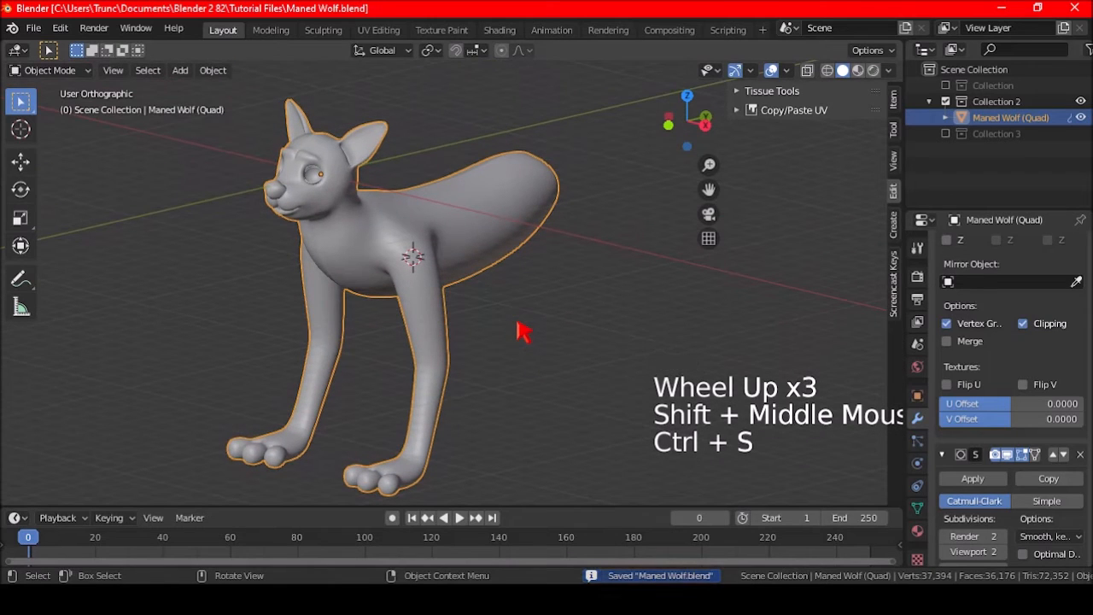
Step: Enter Edit Mode, view the front paw from below, and set the transform pivot to Individual Origins
key("Tab")
middle_click_drag(434, 388, 401, 341)
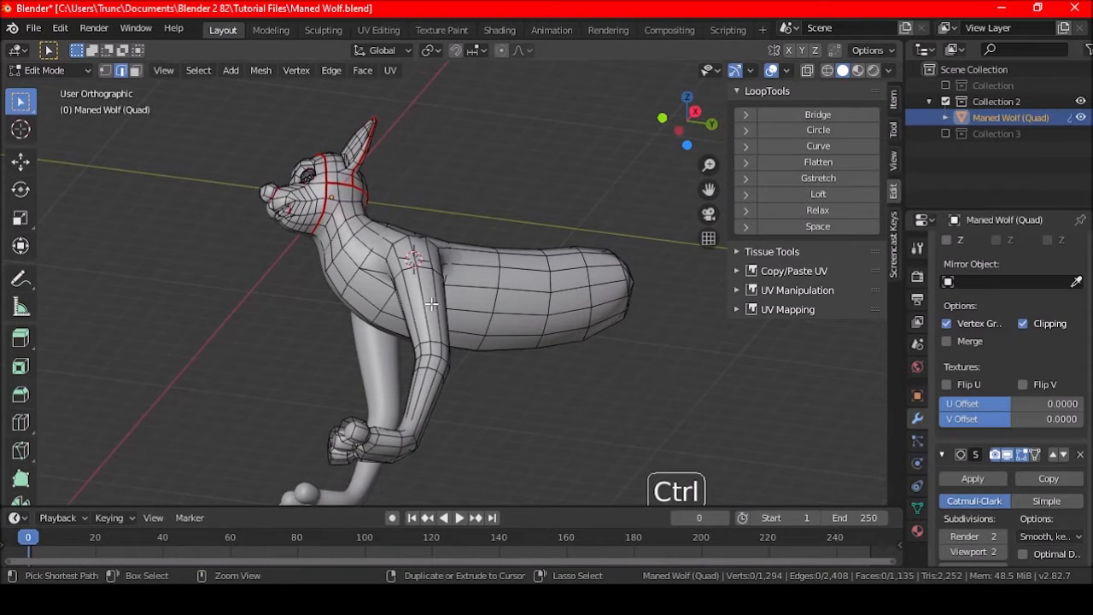
key("ctrl+KP_7")
scroll(478, 234, "up", 4)
middle_click_drag(499, 230, 440, 239, "shift")
scroll(440, 239, "up", 4)
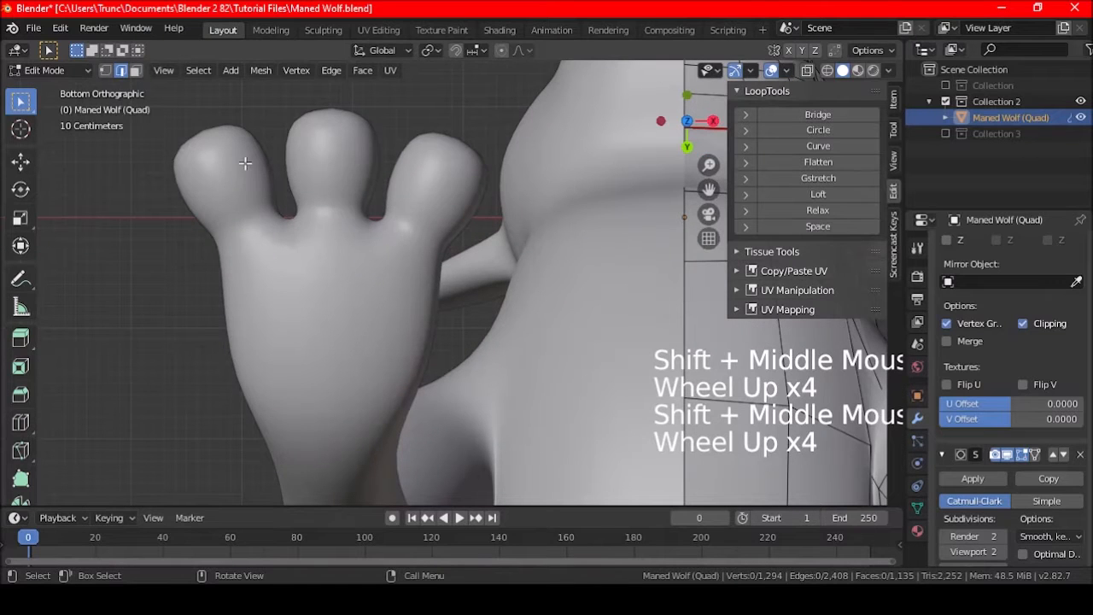
middle_click_drag(410, 239, 381, 246, "shift")
scroll(381, 246, "up", 2)
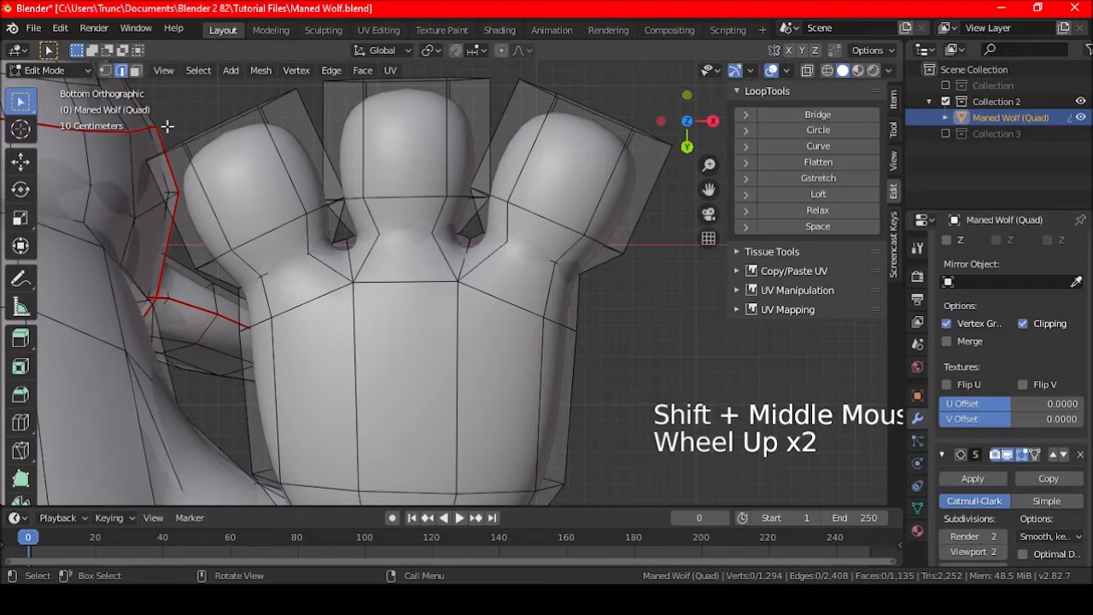
key("shift+alt")
left_click(430, 50)
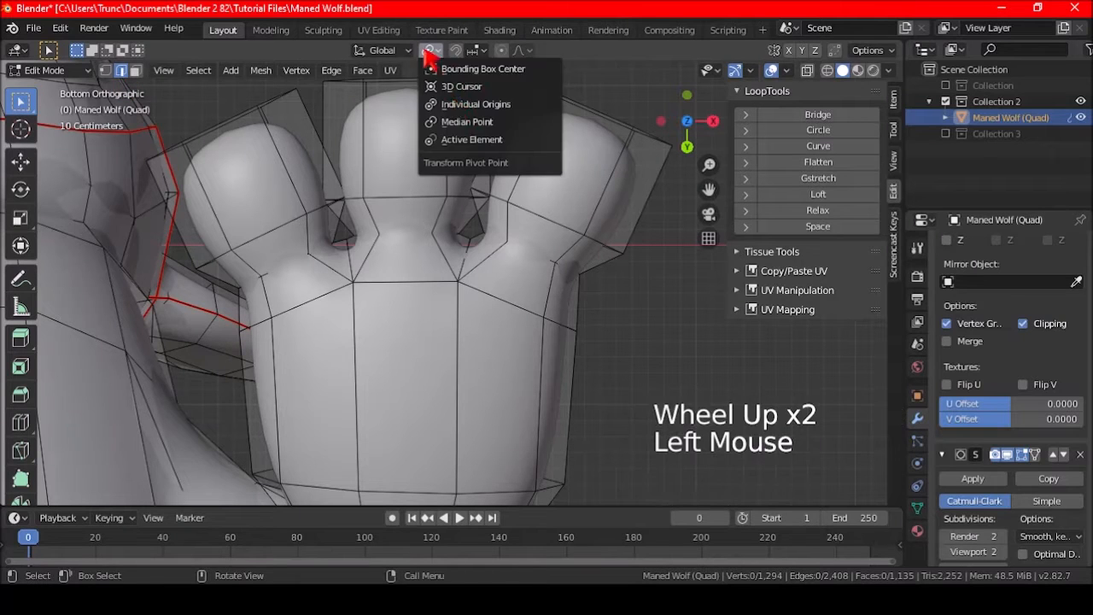
left_click(455, 104)
Step: Select the edge loops around the three toes, slide them toward the toe tips by a factor of -0.276, and scale them by 1.186
left_click(398, 198, "alt+shift")
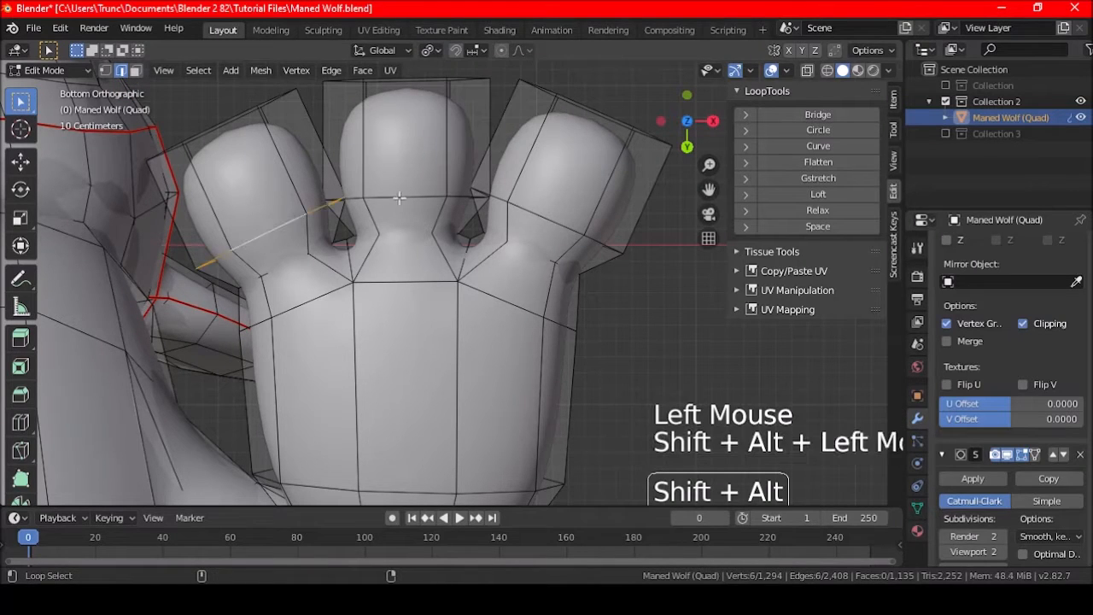
key("g")
key("g")
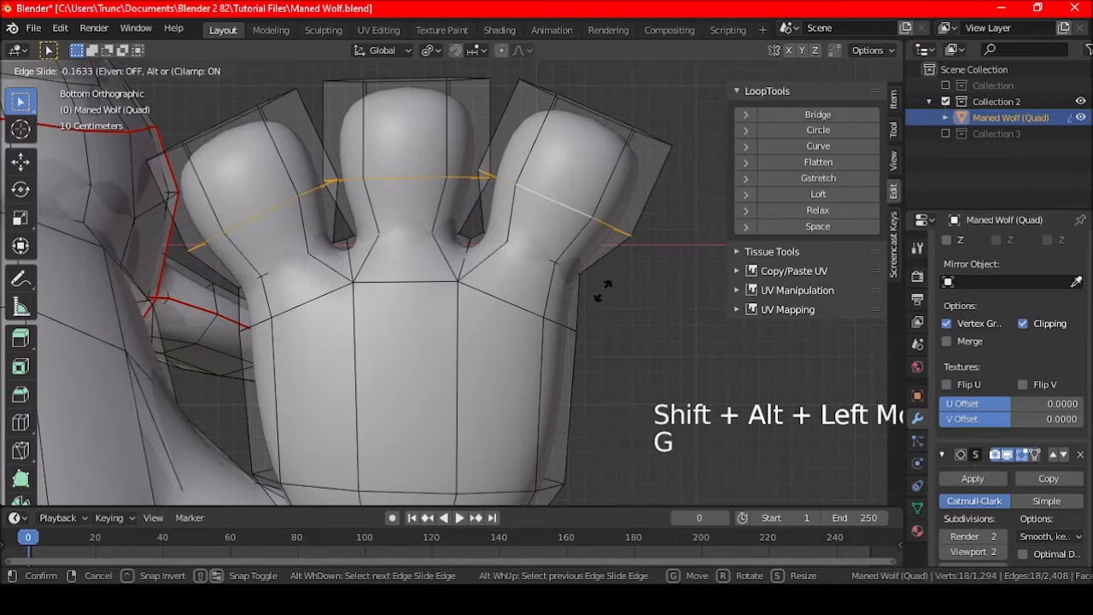
left_click(603, 288)
key("s")
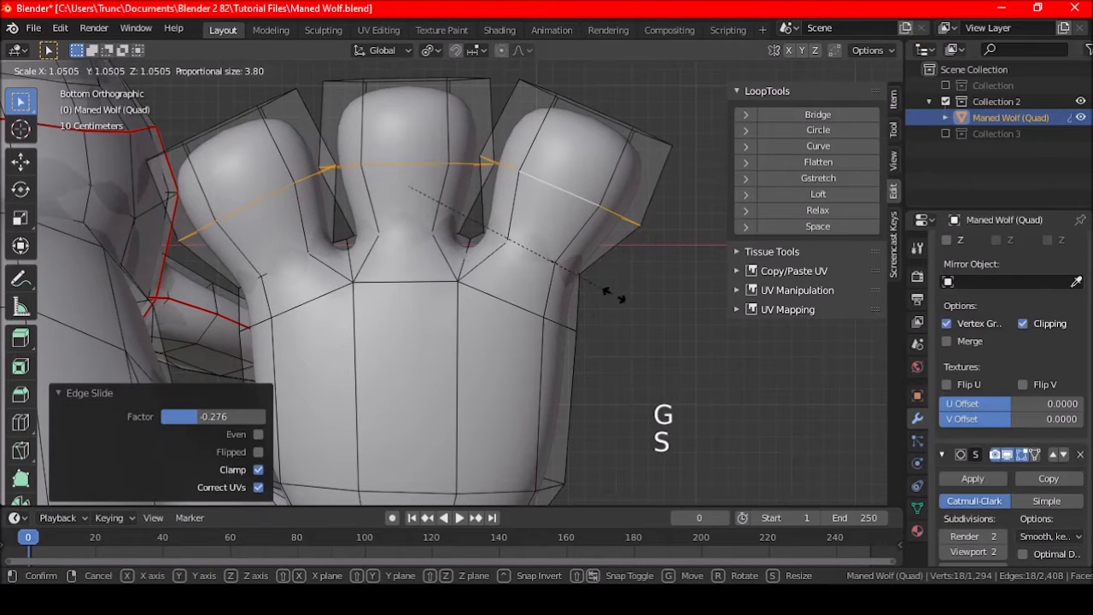
left_click(637, 312)
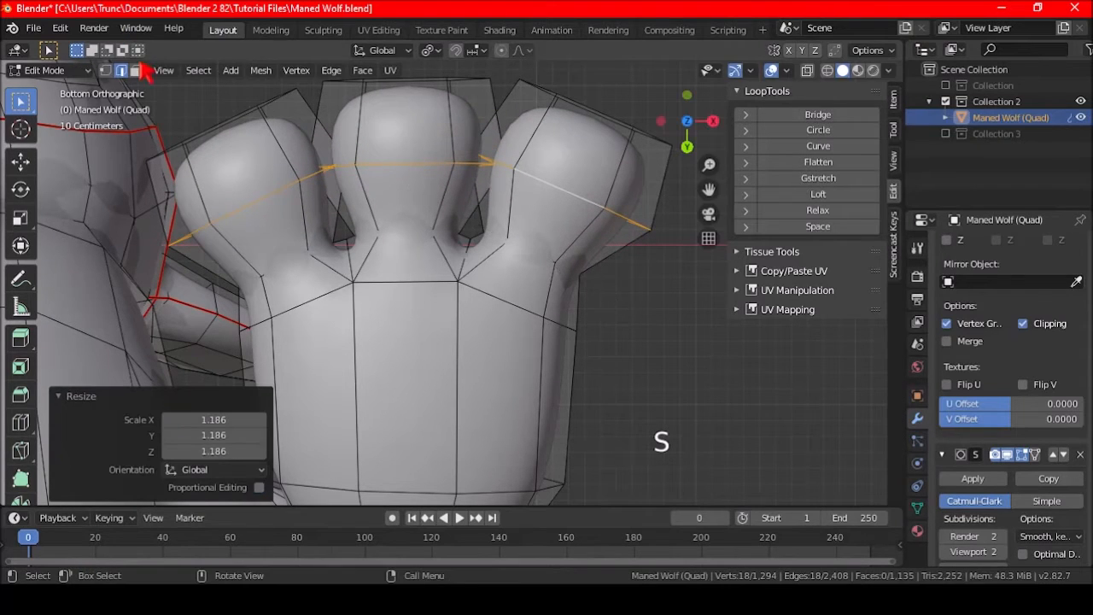
Step: Select the end faces of the three front toes in face mode and scale them by 0.571 in bottom view
left_click(136, 71)
middle_click_drag(357, 183, 367, 212)
left_click(236, 430)
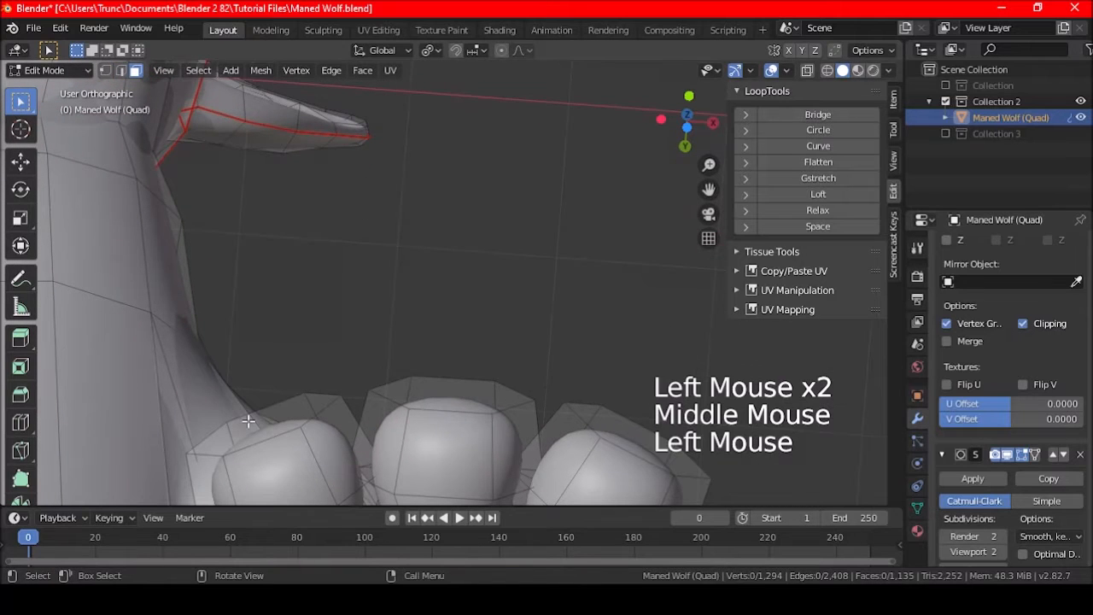
middle_click_drag(407, 413, 384, 247, "shift")
left_click(383, 246, "shift")
left_click(566, 259, "shift")
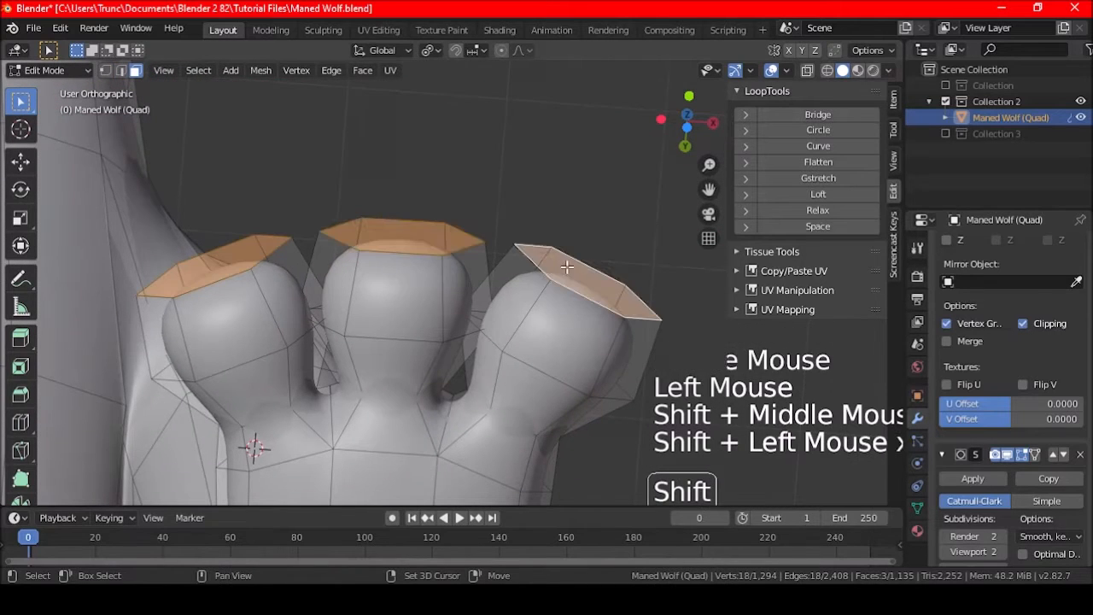
key("ctrl+KP_7")
key("s")
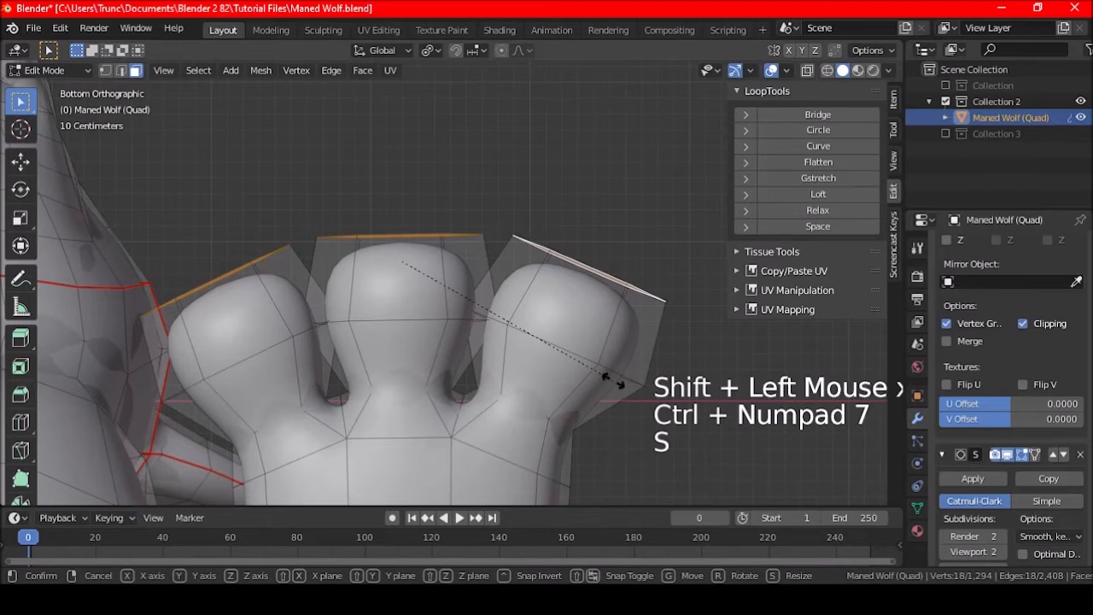
left_click(531, 310)
middle_click_drag(448, 351, 464, 299, "shift")
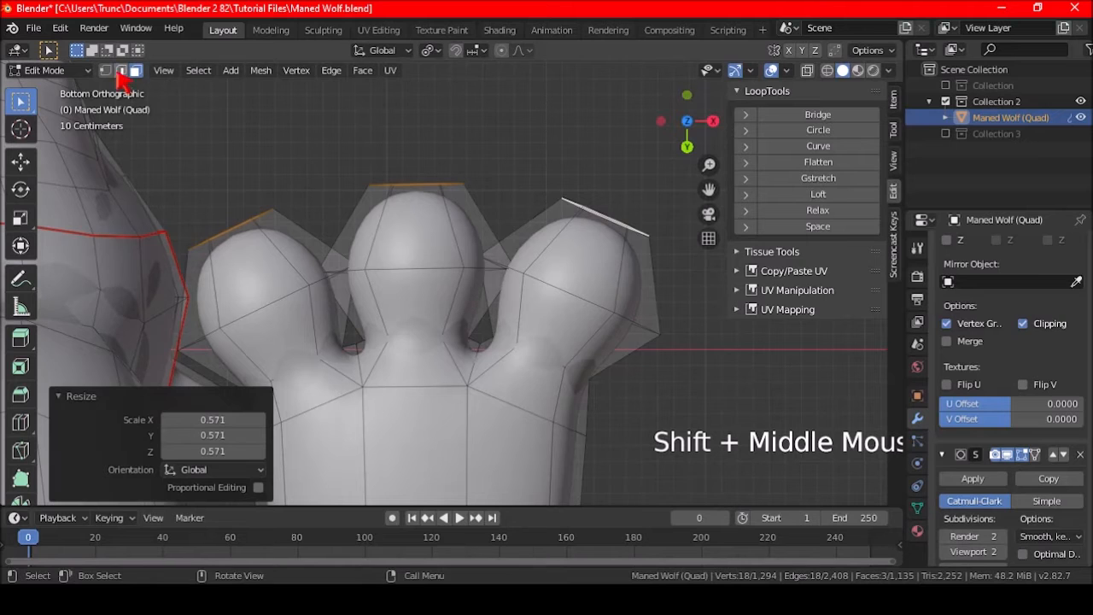
Step: Select the edge loops around the middle of the three toes and scale them by 1.095
left_click(120, 70)
key("a")
key("a")
key("a")
left_click(397, 273, "alt+shift")
left_click(548, 288, "alt+shift")
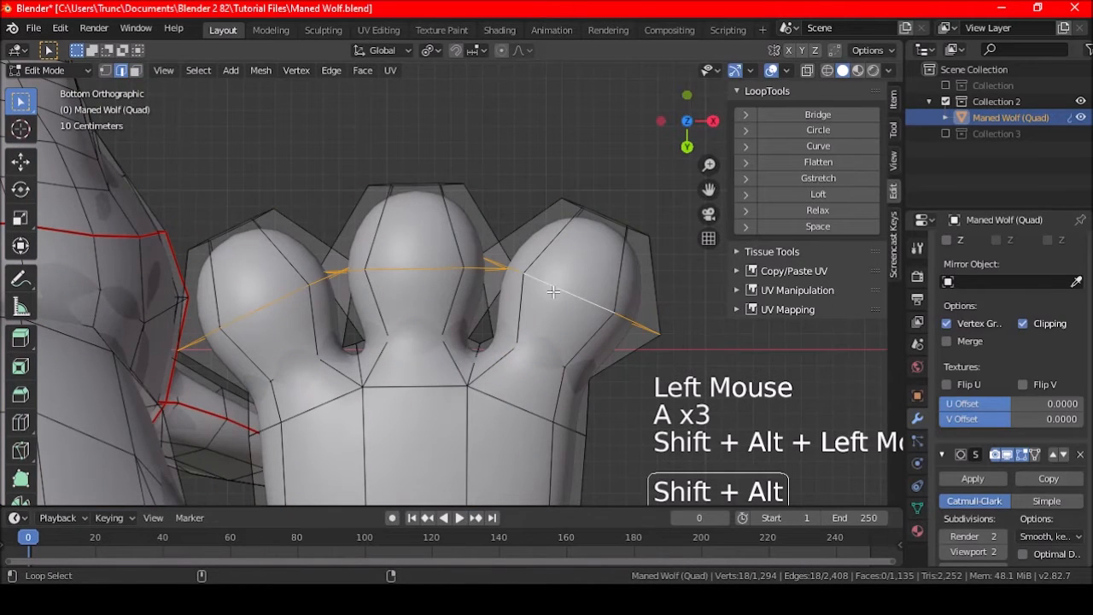
middle_click_drag(208, 315, 569, 333, "shift")
key("s")
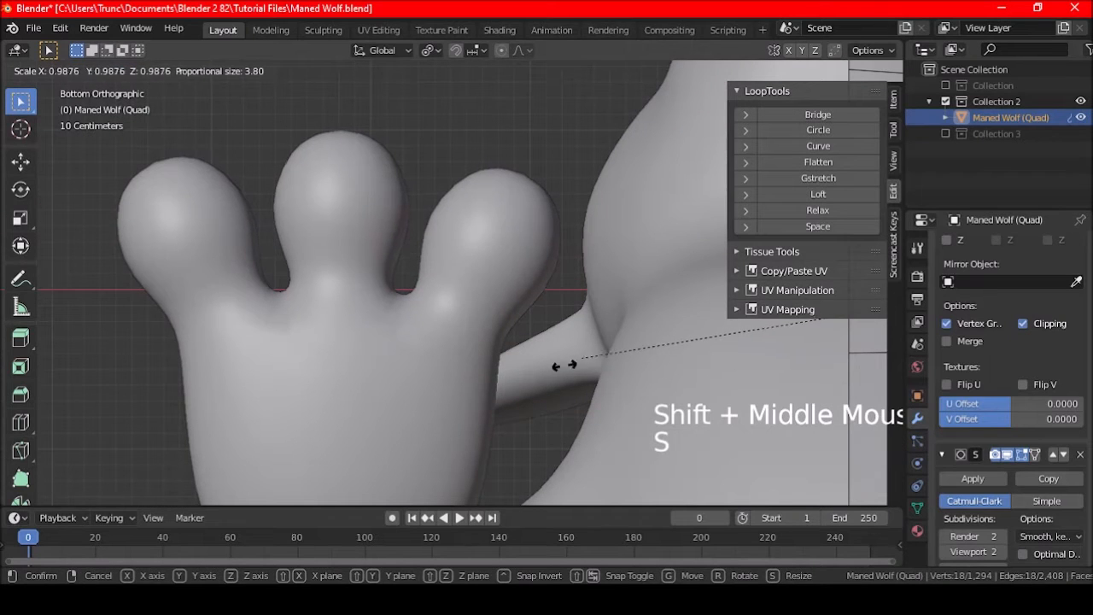
left_click(498, 388)
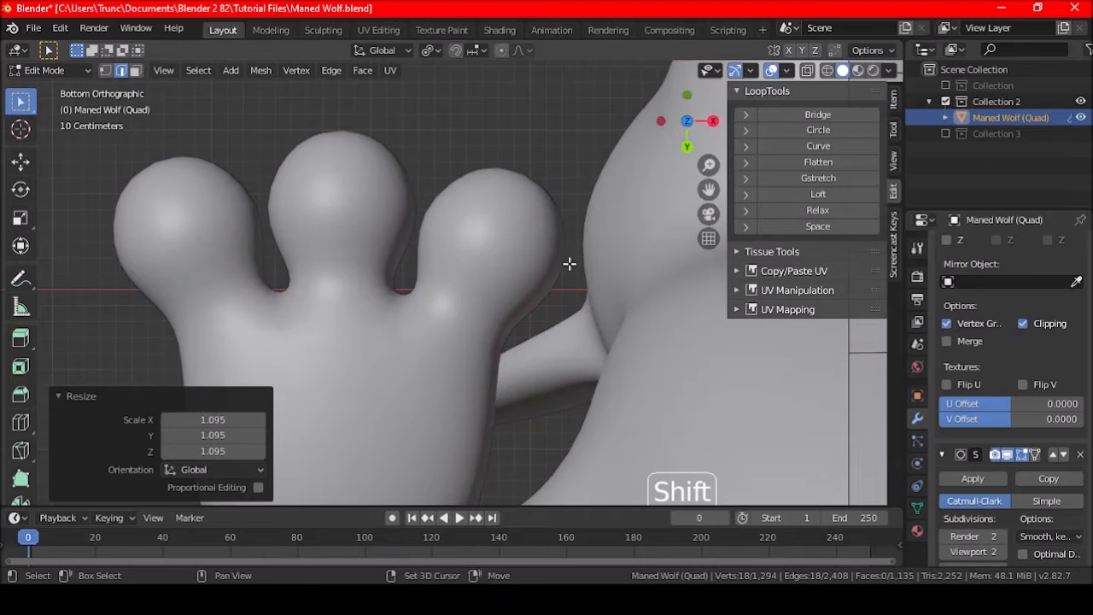
Step: Select the three toes' end faces again and scale them up slightly in bottom view
middle_click_drag(568, 261, 512, 282, "shift")
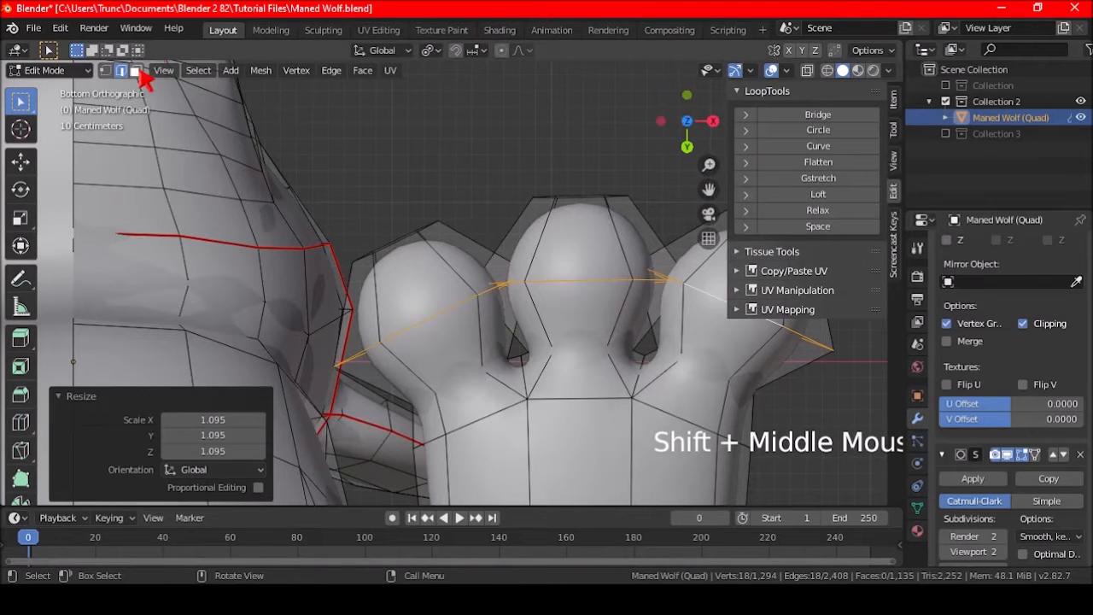
left_click(139, 71)
middle_click_drag(491, 179, 500, 210)
left_click(409, 228)
left_click(573, 204, "shift")
middle_click_drag(716, 248, 582, 236, "shift")
left_click(624, 242, "shift")
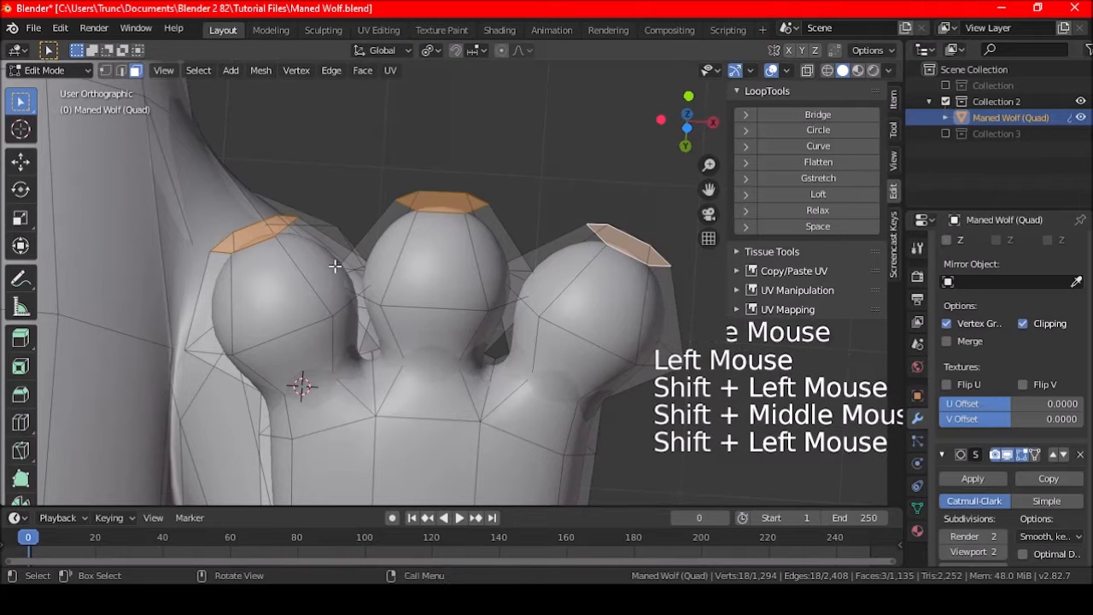
key("ctrl+KP_7")
key("s")
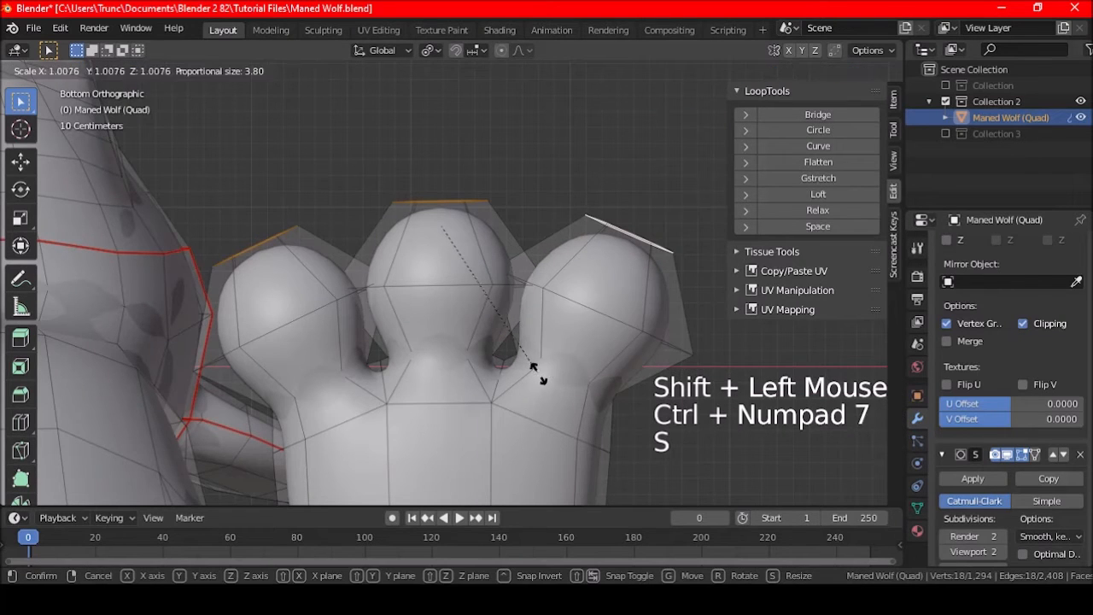
left_click(574, 378)
middle_click_drag(574, 378, 268, 232, "shift")
Step: Clear the selection, return to Object Mode and save the Maned Wolf.blend file
scroll(418, 274, "down", 4)
scroll(325, 242, "down", 4)
middle_click_drag(485, 217, 483, 324)
key("a")
key("a")
key("a")
key("Tab")
scroll(447, 370, "down", 3)
scroll(483, 338, "up", 1)
key("ctrl+s")
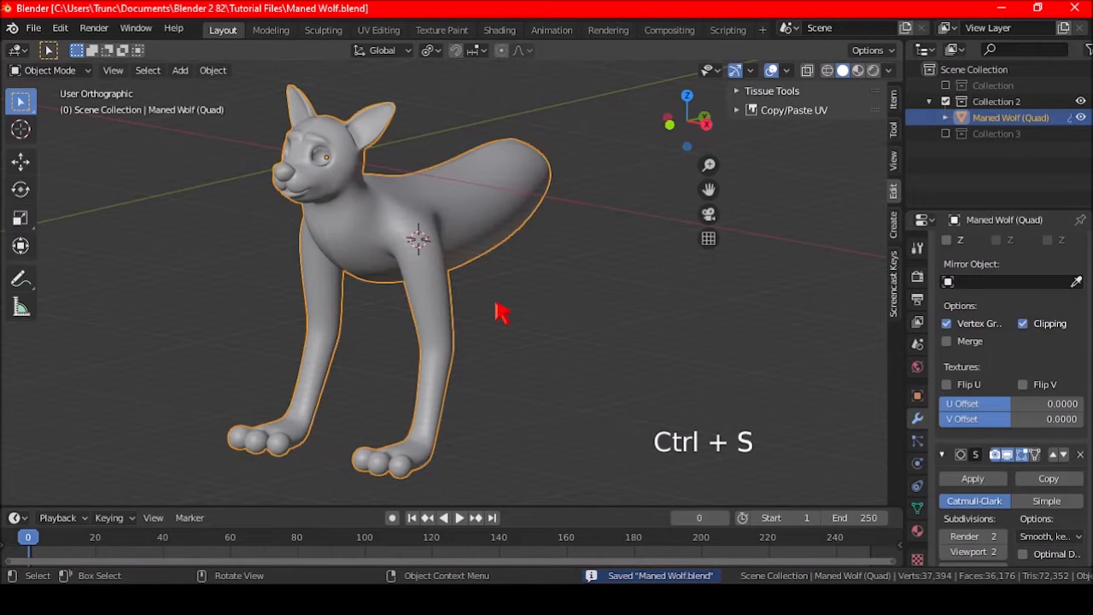
Step: Enter Edit Mode, box-select the paw's vertices in front view with X-ray on, and set the transform pivot to 3D Cursor
key("Tab")
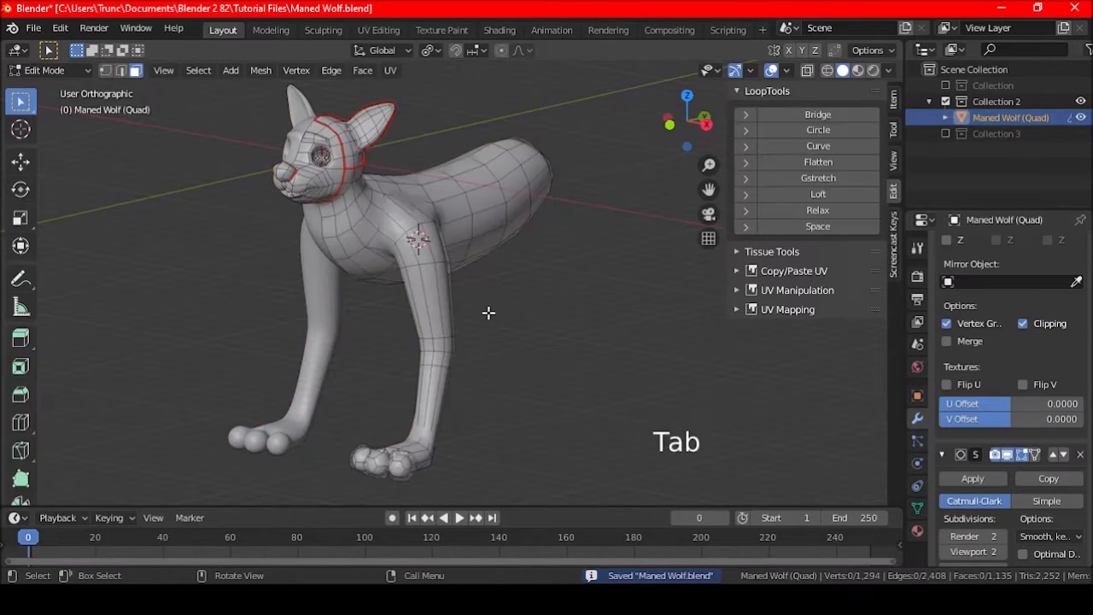
key("KP_3")
middle_click_drag(371, 285, 465, 318, "shift")
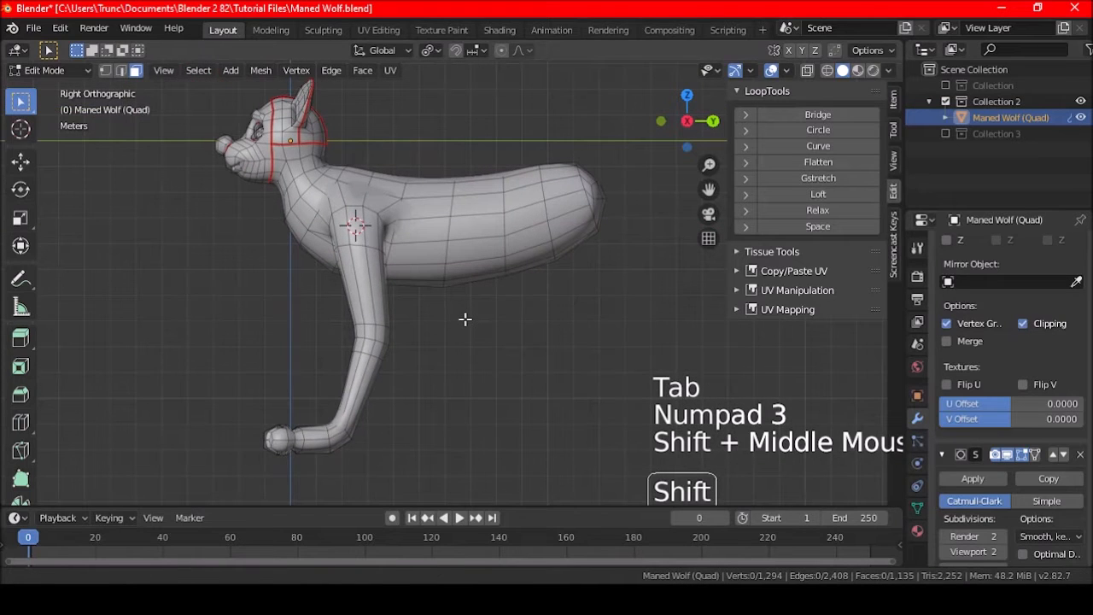
middle_click_drag(382, 299, 546, 307)
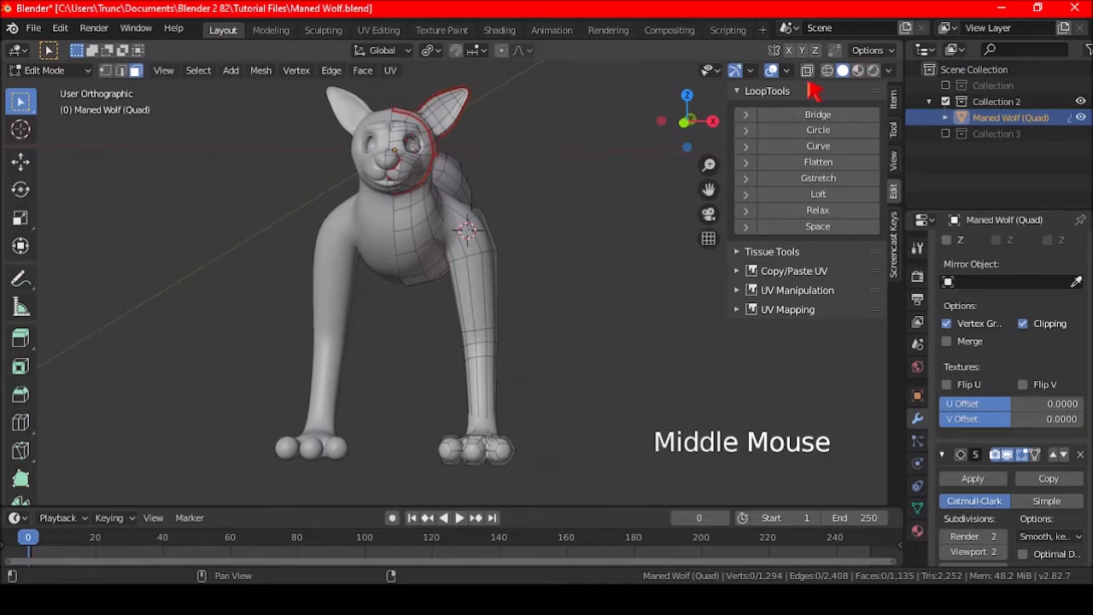
left_click(806, 70)
double_click(106, 72)
key("KP_1")
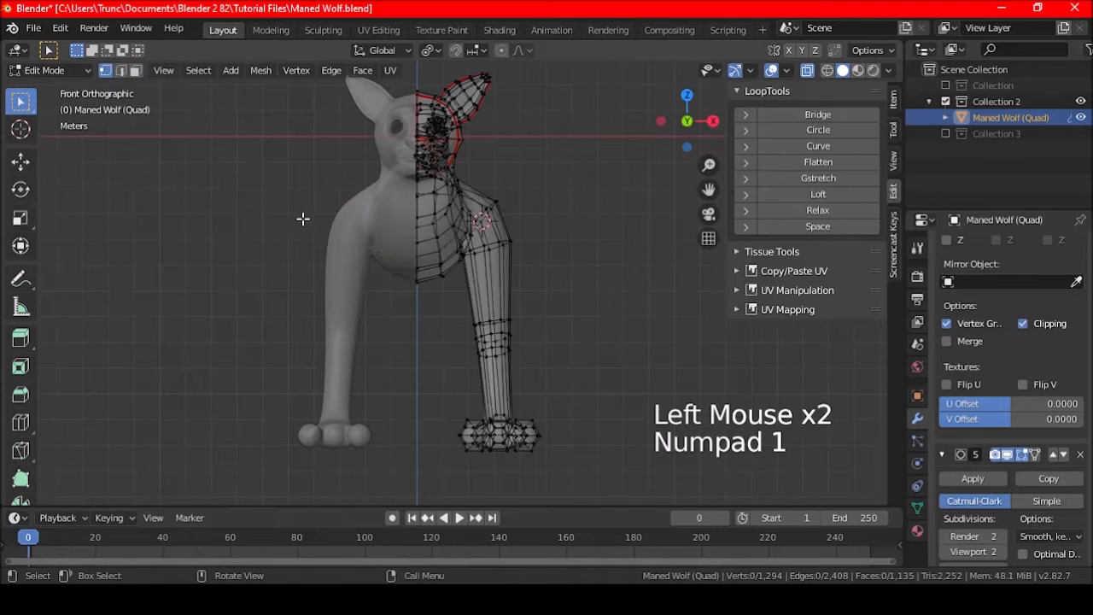
middle_click_drag(553, 345, 546, 276, "shift")
key("b")
left_click_drag(572, 323, 432, 434)
key("b")
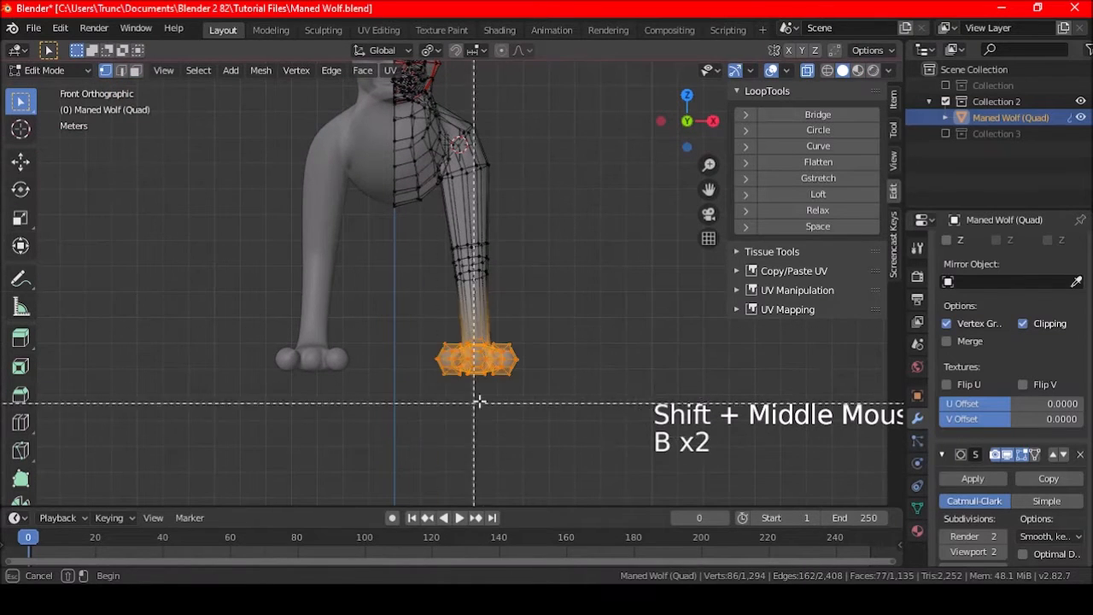
left_click(430, 52)
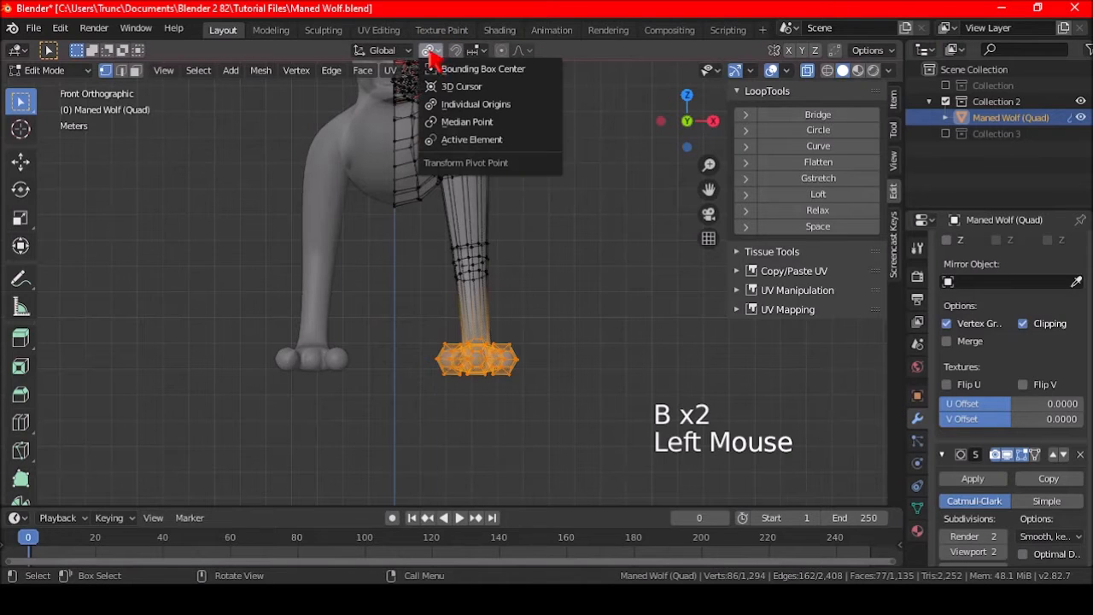
left_click(455, 90)
Step: Try to scale the paw about the 3D cursor in side view, without and with Smooth proportional falloff
key("KP_3")
middle_click_drag(551, 354, 529, 409, "shift")
key("s")
left_click(525, 406)
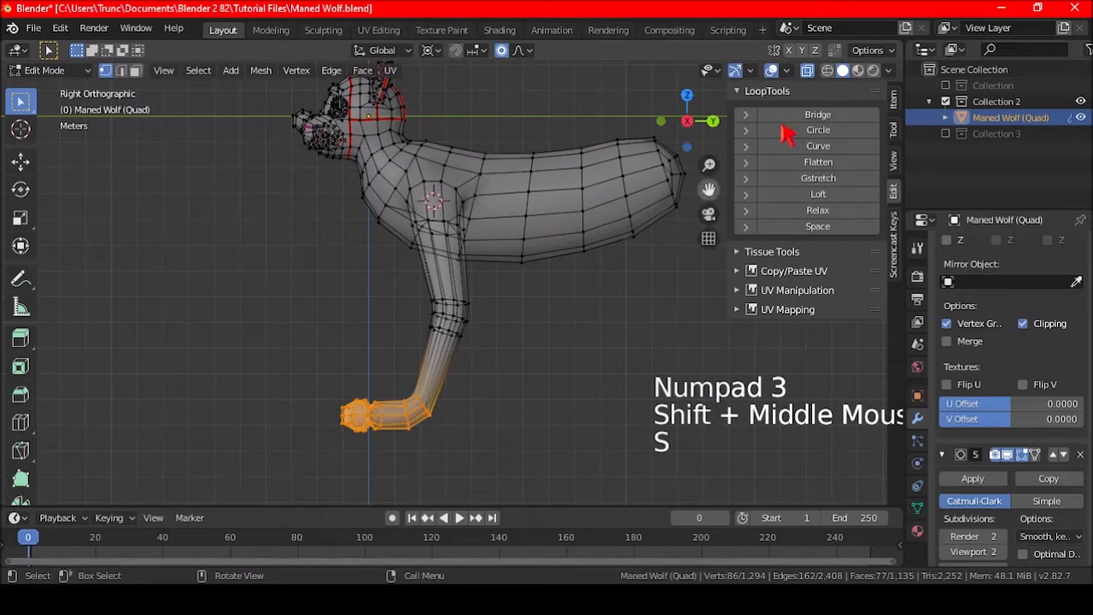
key("s")
scroll(558, 430, "down", 5)
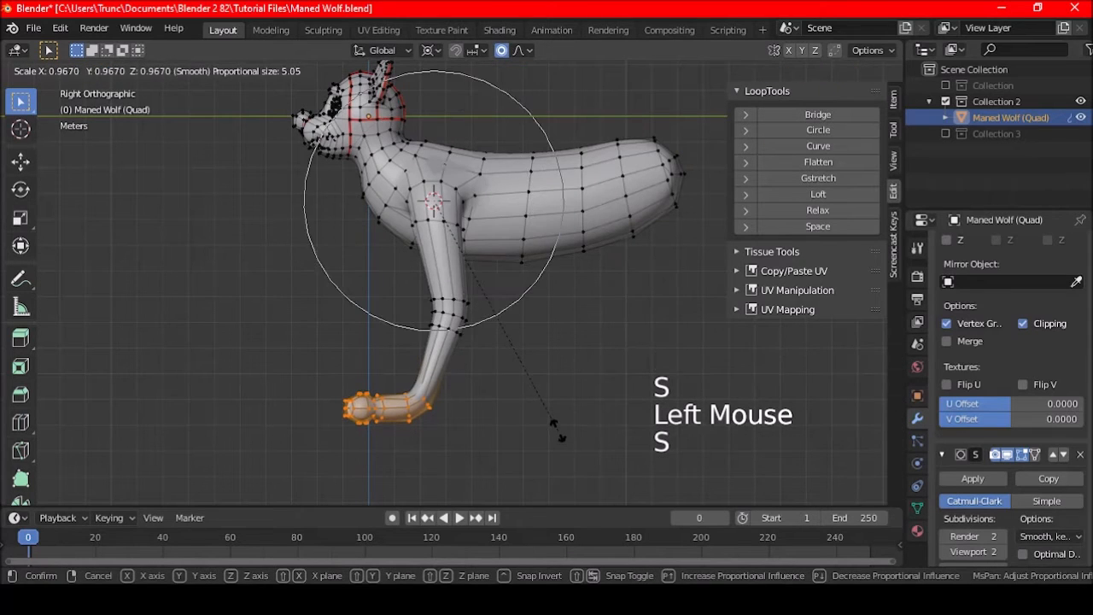
scroll(558, 428, "down", 1)
scroll(558, 428, "up", 6)
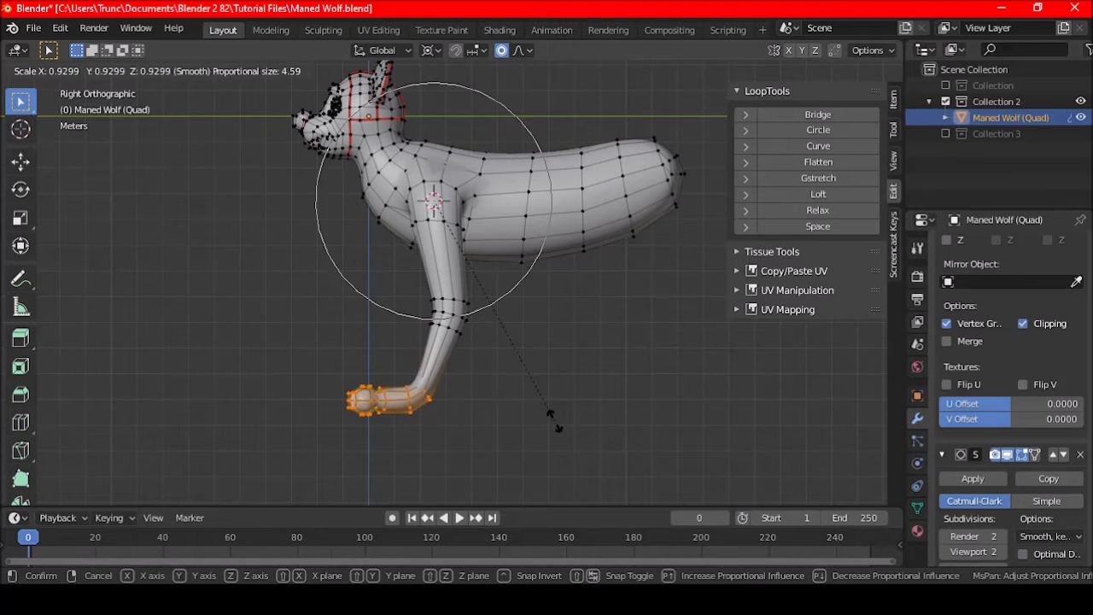
left_click(550, 414)
Step: Set the proportional falloff to Sphere and scale the paw about the 3D cursor by about 0.87 with a proportional size of 7.40
left_click(522, 51)
left_click(478, 138)
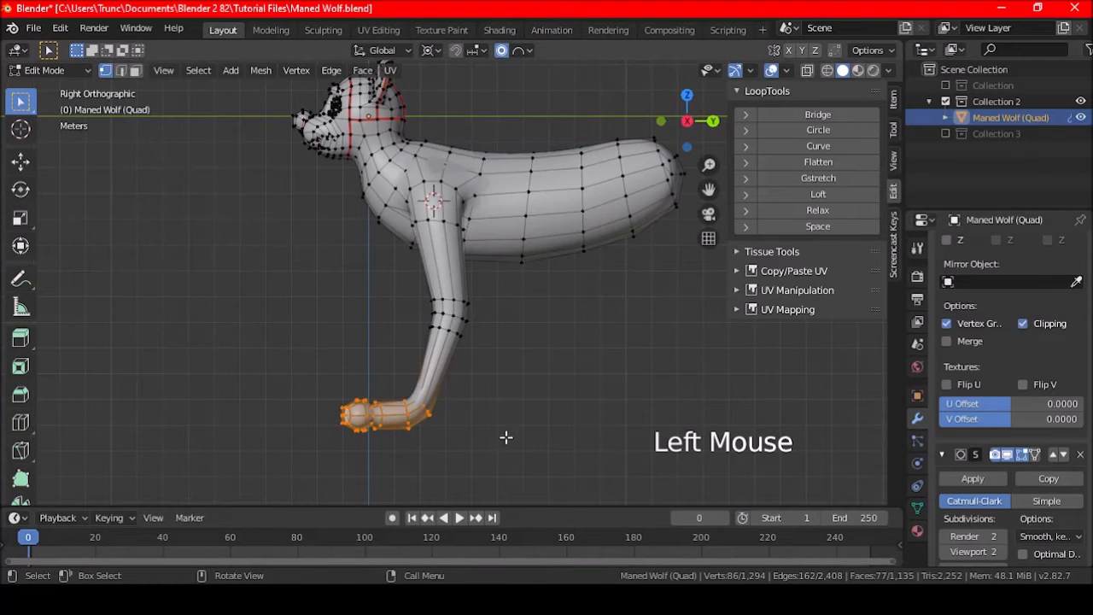
key("s")
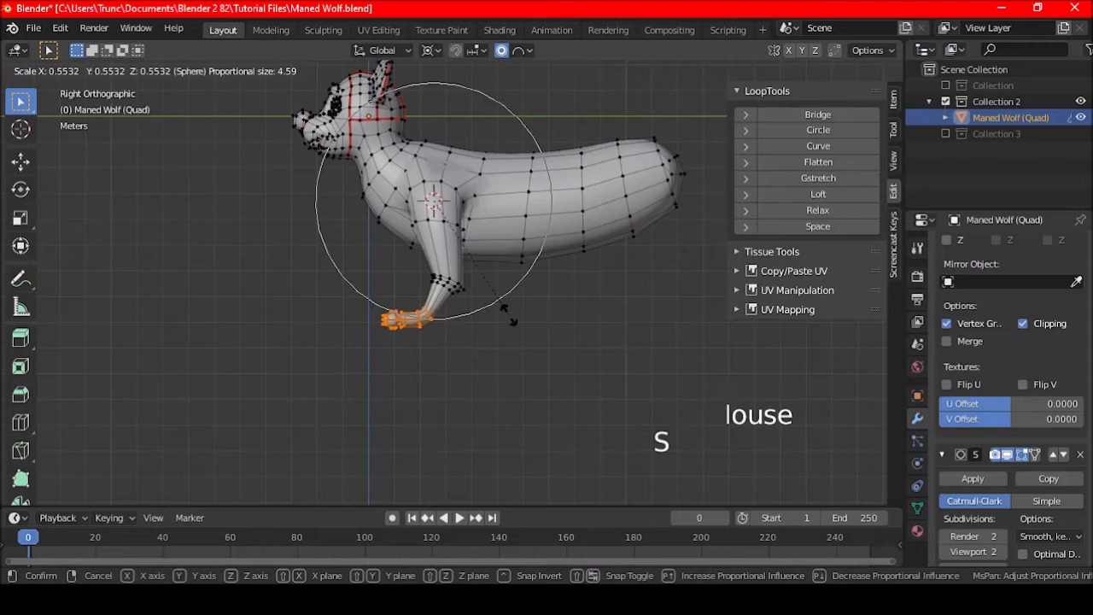
scroll(505, 350, "down", 3)
scroll(506, 312, "down", 2)
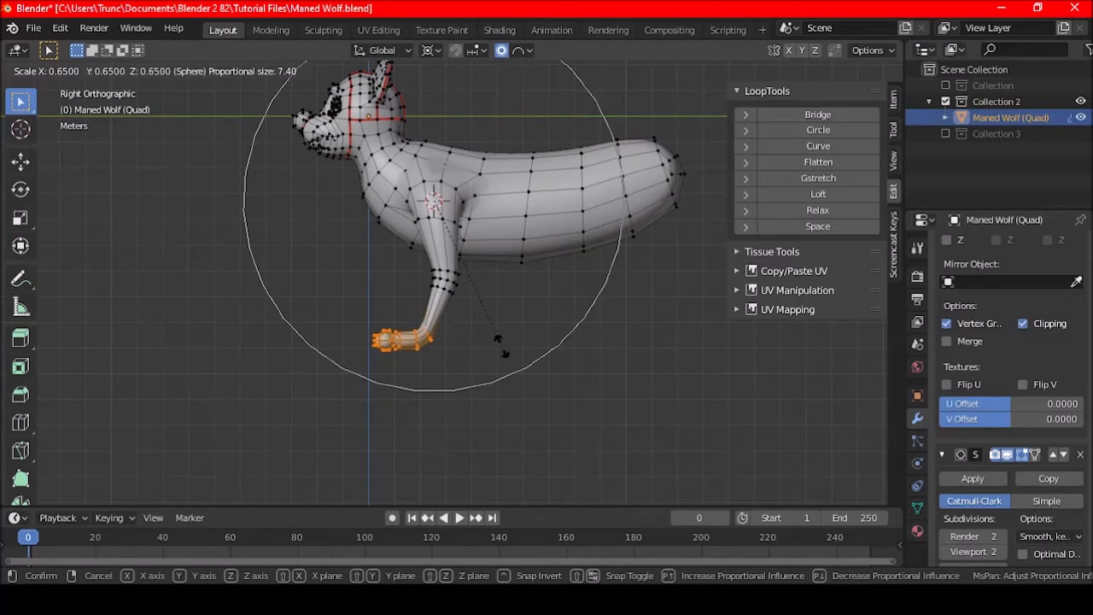
right_click(503, 352)
key("s")
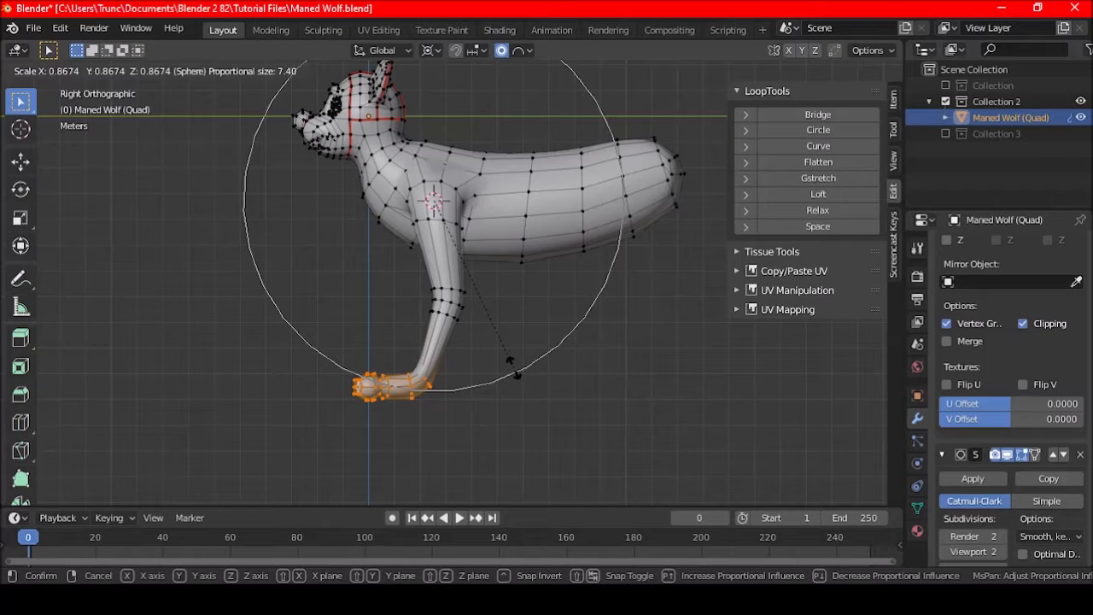
left_click(509, 359)
Step: Compare the front leg's length before and after the scaling, and check its proportions in Object Mode
key("ctrl+z")
key("shift+ctrl+z")
key("ctrl+z")
key("shift+ctrl+z")
middle_click_drag(385, 312, 534, 312)
key("ctrl+z")
key("shift+ctrl+z")
key("Tab")
scroll(492, 316, "down", 2)
key("Tab")
Step: Try to move the paw inward along the X axis in front view with Sphere proportional falloff
key("KP_1")
scroll(453, 420, "up", 1)
scroll(453, 420, "up", 3)
key("g")
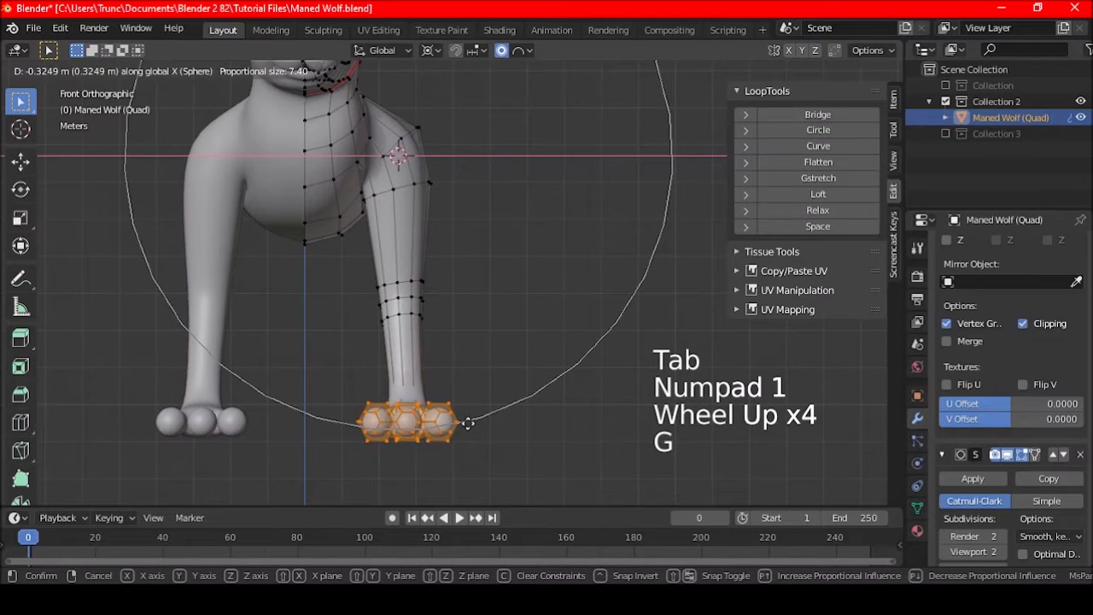
left_click(470, 421)
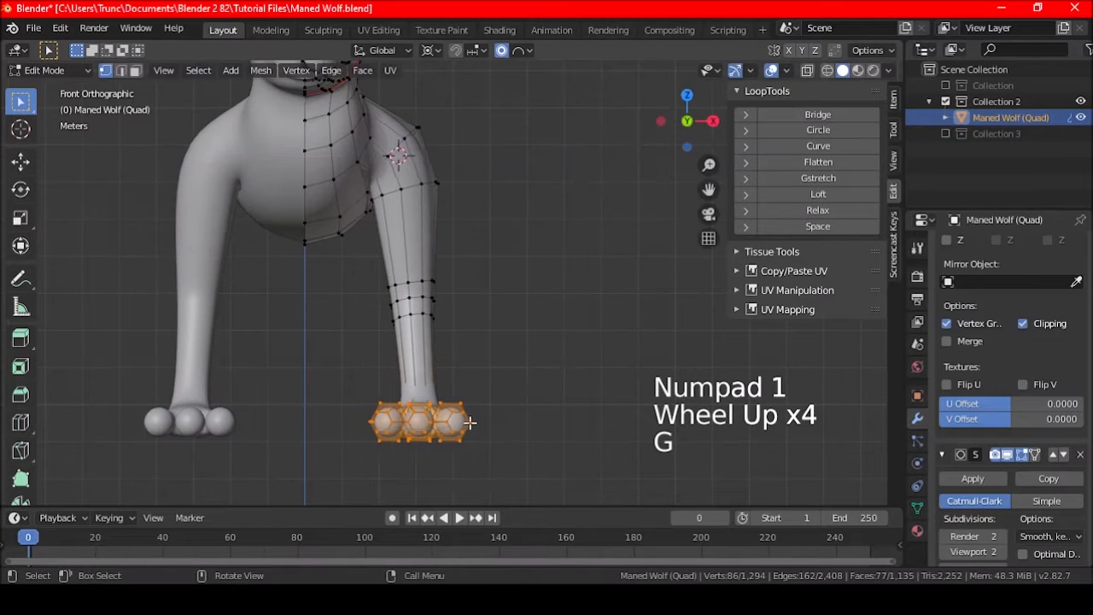
Step: Set the proportional falloff to Smooth and move the paw -0.953 m along the X axis with a proportional size of 7.40
left_click(526, 51)
left_click(490, 120)
key("g")
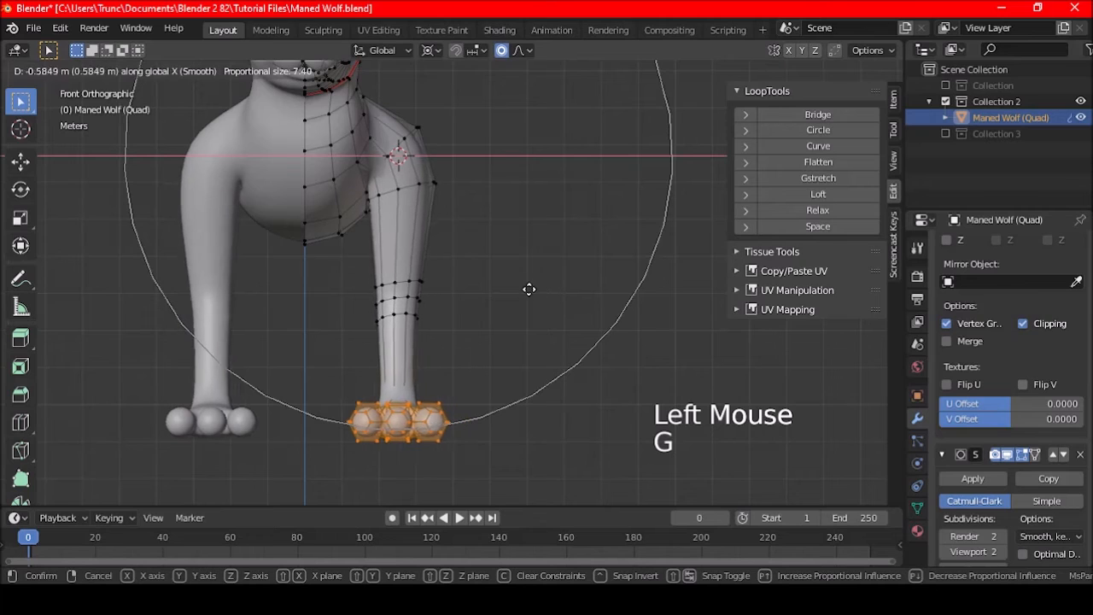
scroll(520, 289, "down", 1)
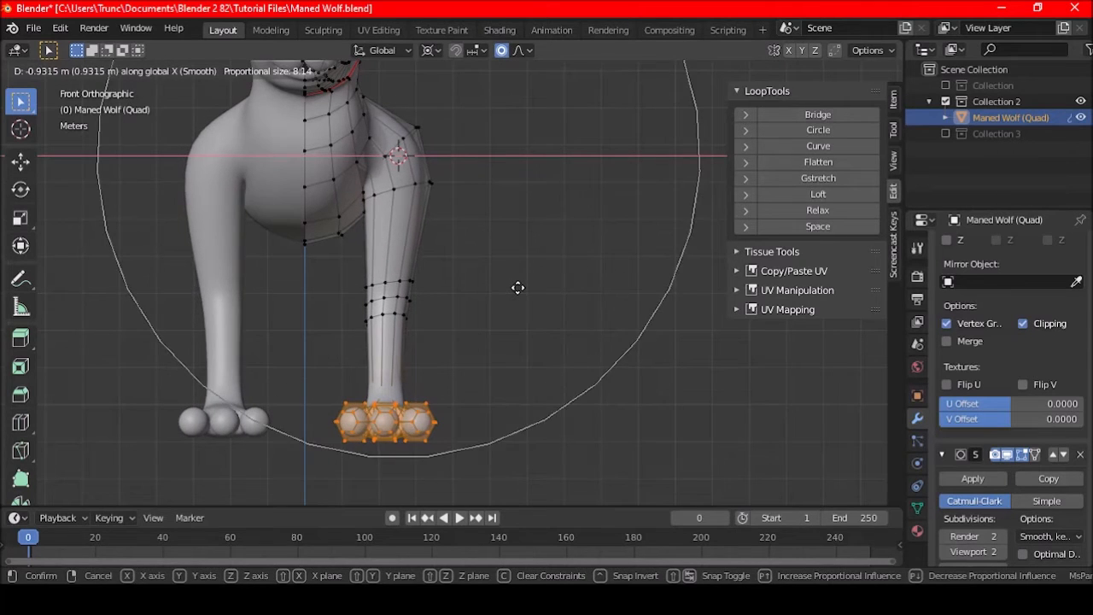
scroll(517, 288, "up", 3)
scroll(517, 288, "down", 2)
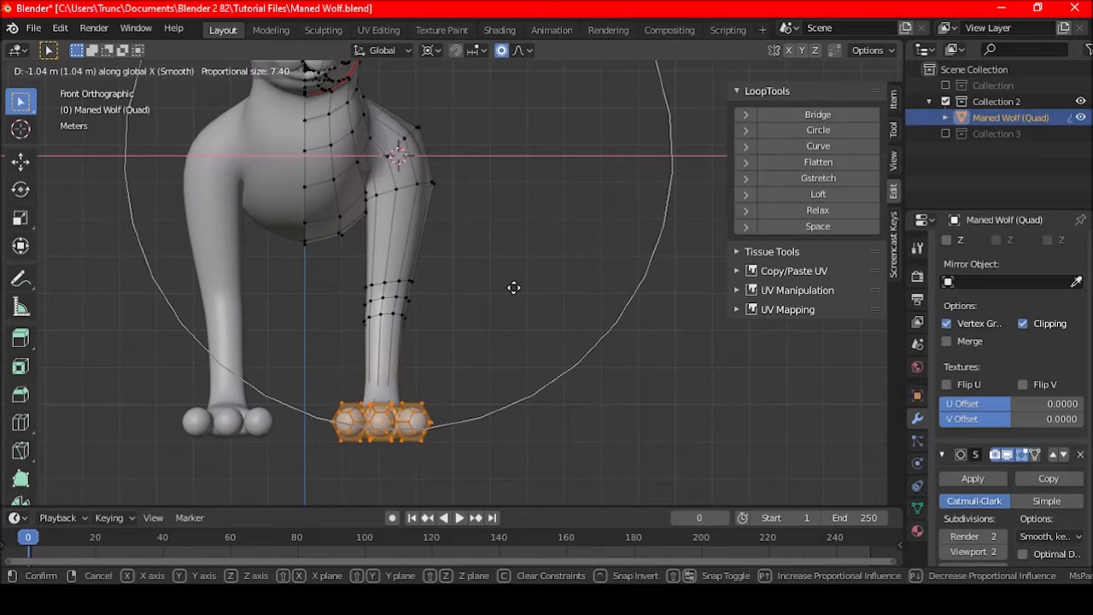
left_click(517, 287)
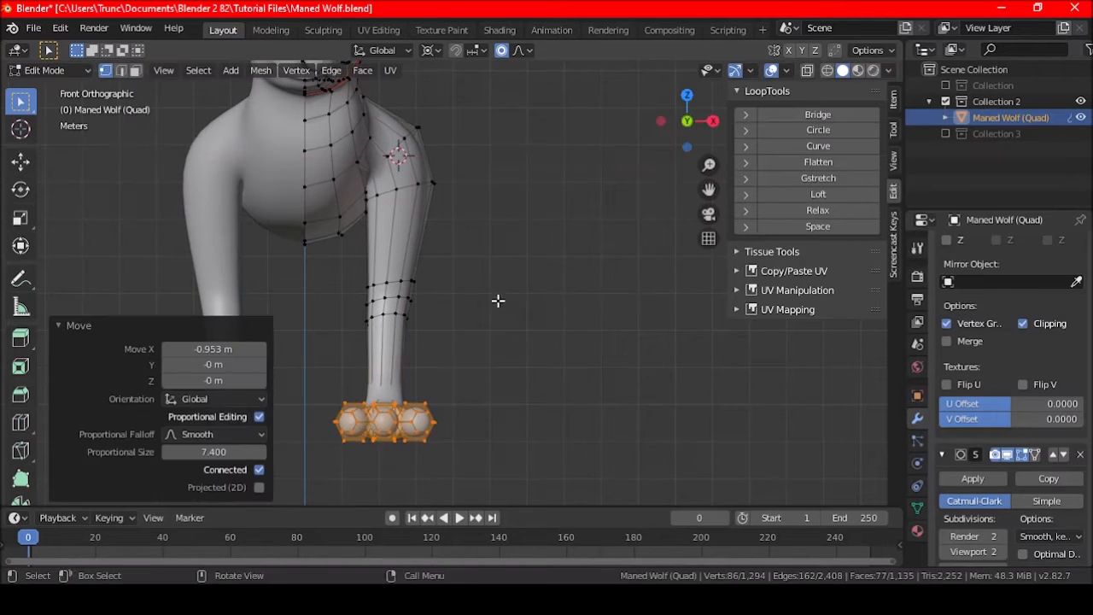
Step: Select the knee's middle edge loop and move it slightly outward along the X axis with a smaller Smooth proportional influence
middle_click_drag(498, 300, 532, 264, "shift")
key("a")
key("a")
key("a")
scroll(524, 274, "up", 4)
left_click(438, 223, "alt+shift")
left_click(438, 223, "alt+shift")
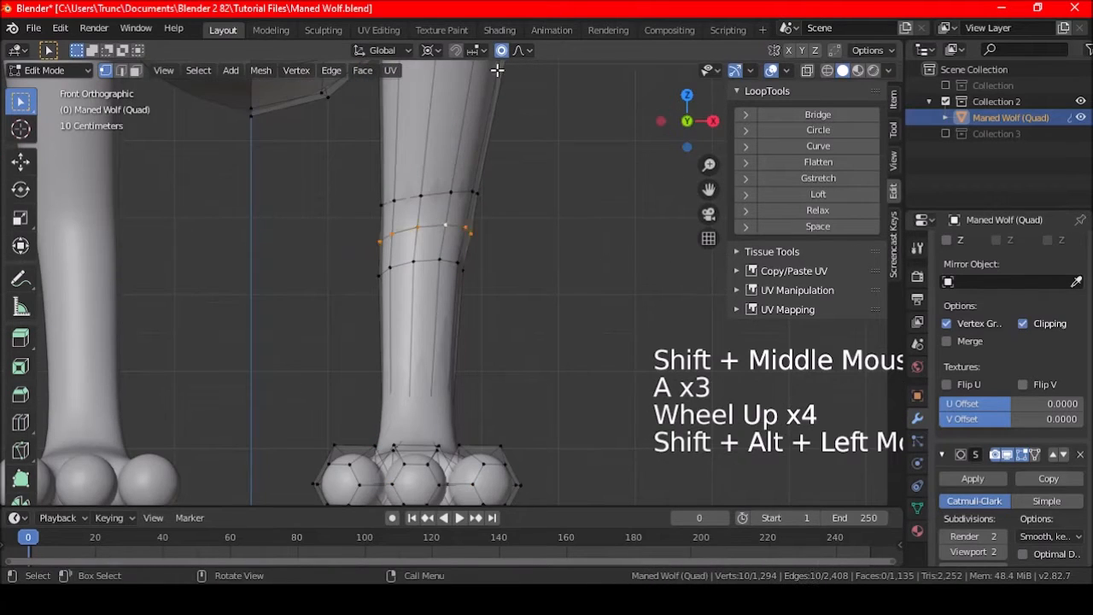
key("g")
scroll(500, 307, "up", 9)
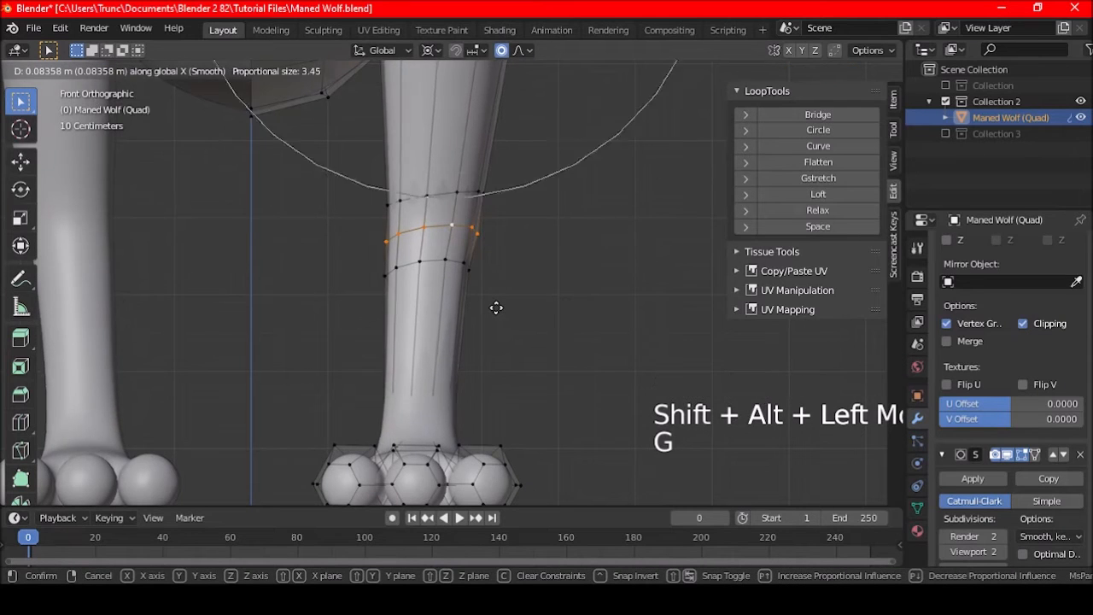
left_click(506, 310)
scroll(505, 308, "down", 5)
key("ctrl+z")
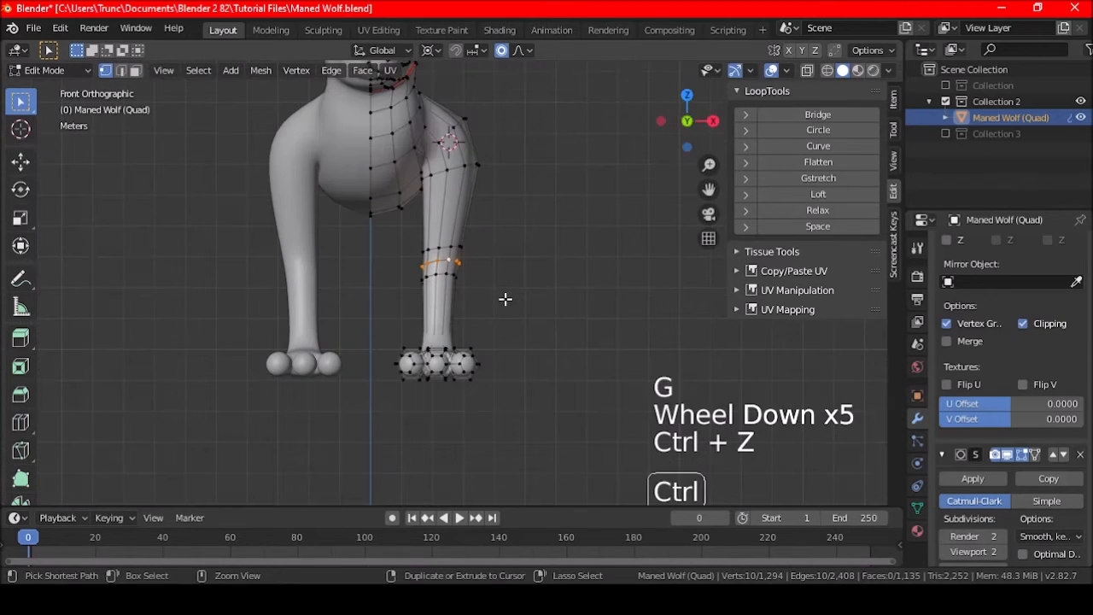
key("shift+ctrl+z")
Step: Clear the knee loop selection and turn on X-ray display
key("a")
key("a")
key("a")
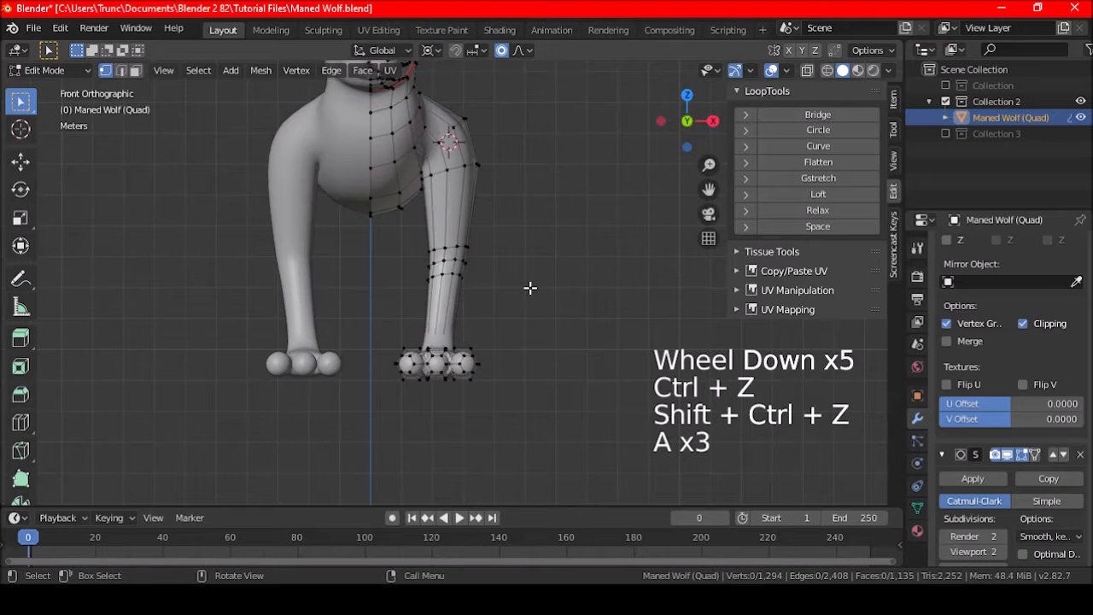
middle_click_drag(529, 287, 533, 258, "shift")
left_click(807, 70)
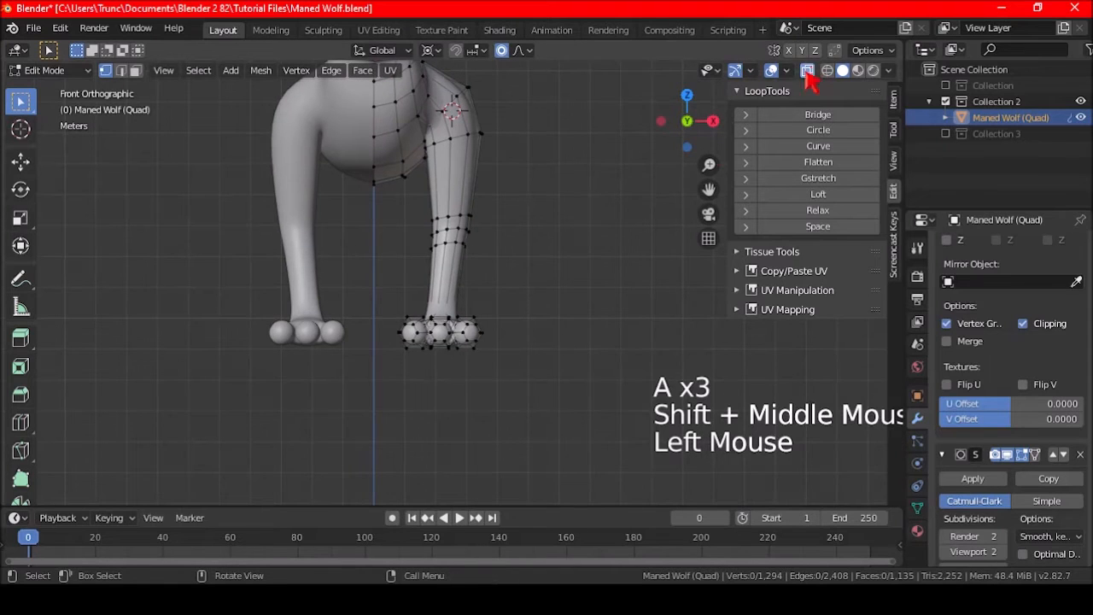
Step: Select the whole paw and move it 0.494 m along the X axis with Smooth proportional falloff and a proportional size of 5.054
key("b")
key("b")
left_click_drag(398, 292, 522, 366)
key("g")
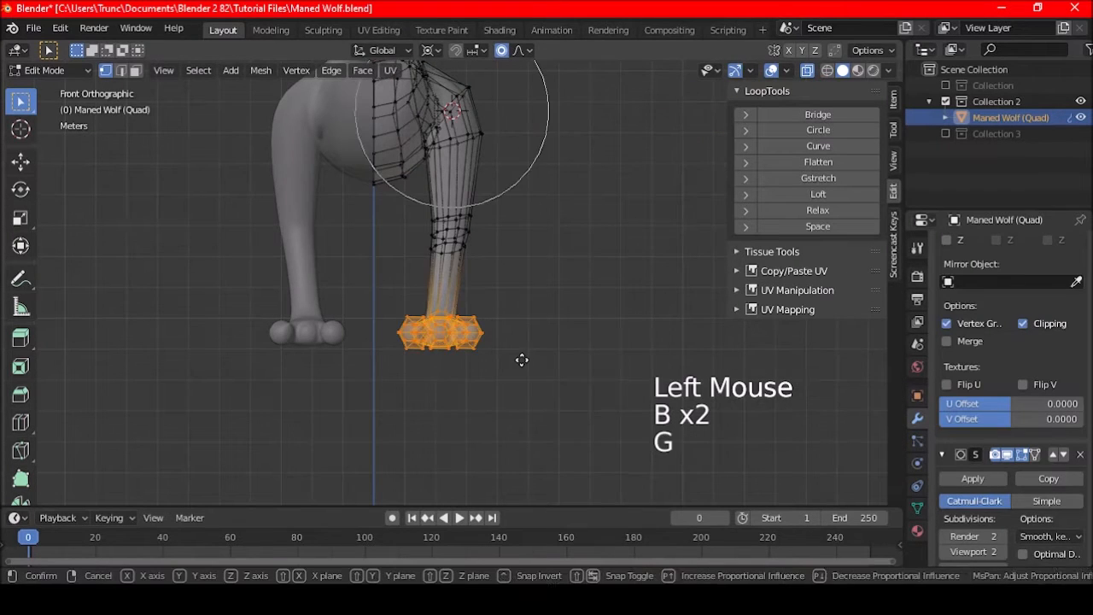
key("x")
scroll(529, 361, "up", 5)
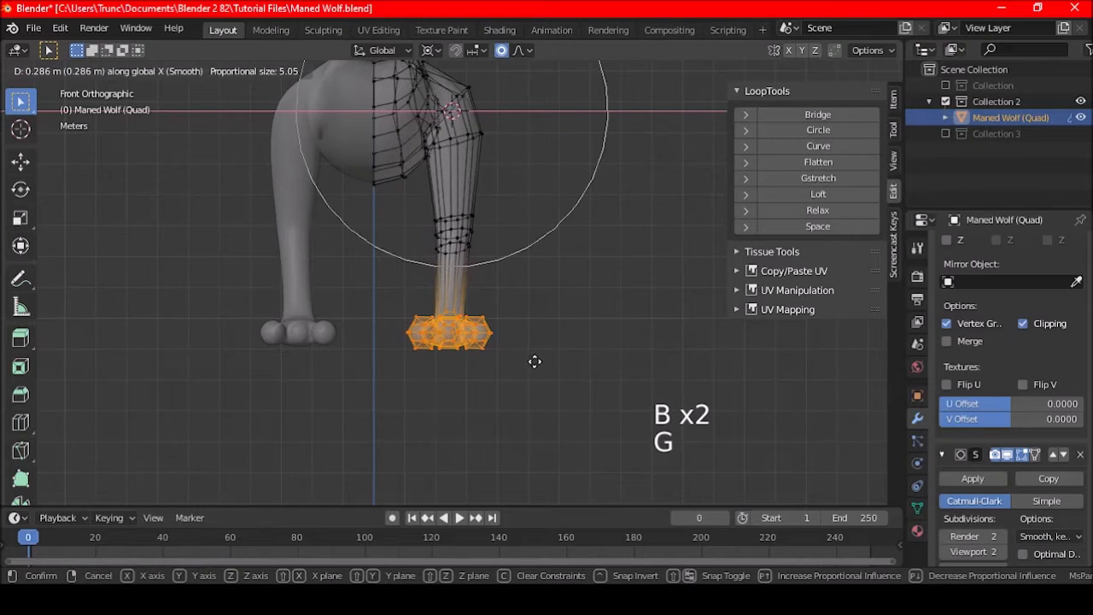
left_click(536, 362)
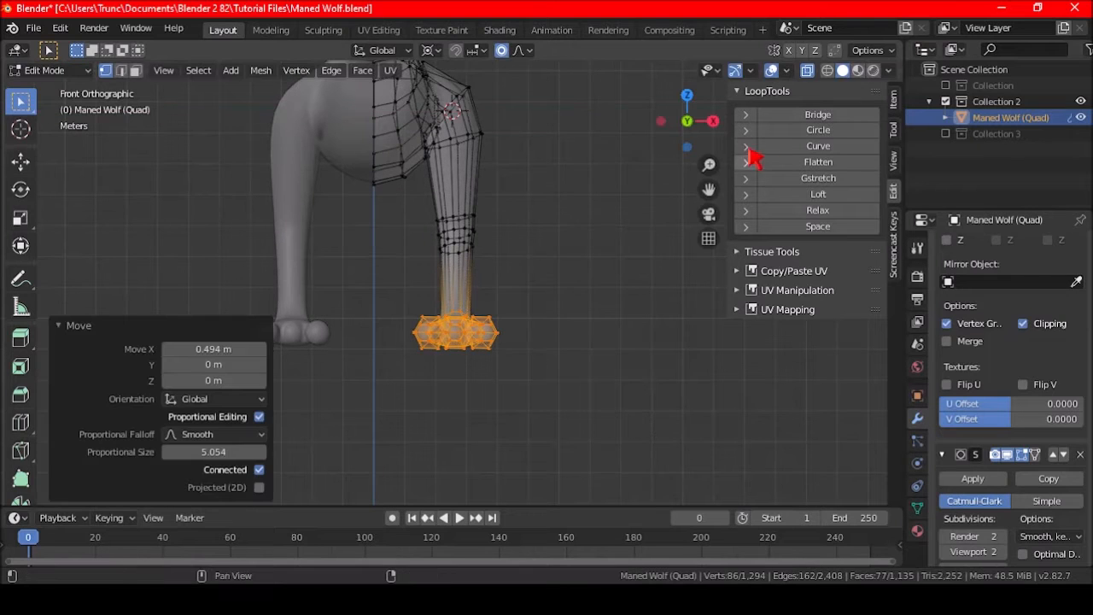
Step: Turn off X-ray display and clear the paw selection
left_click(807, 72)
key("a")
key("a")
key("a")
middle_click_drag(520, 305, 522, 372, "shift")
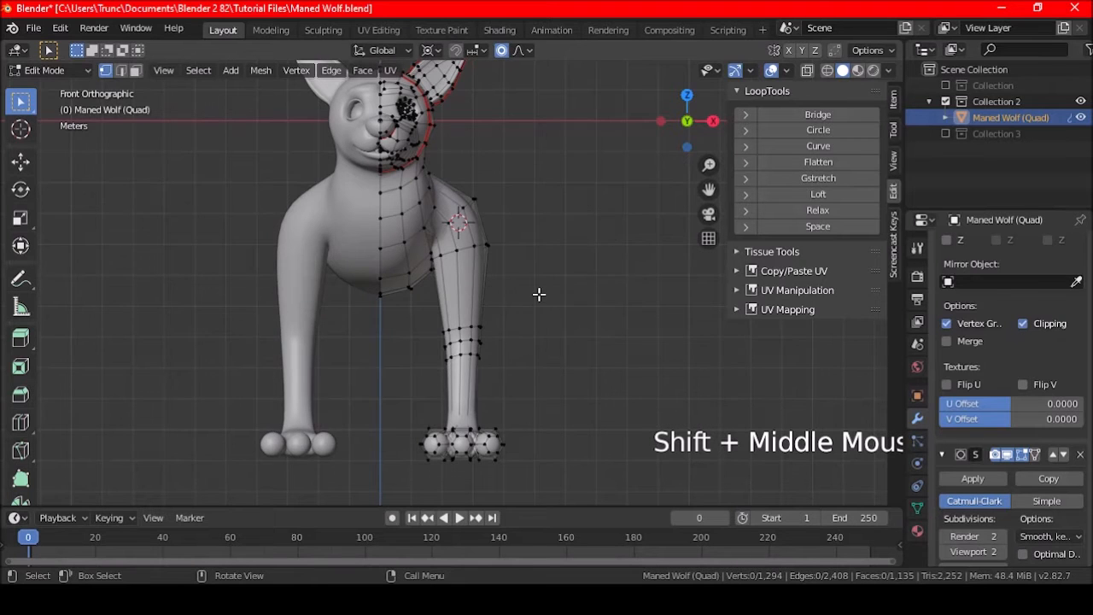
scroll(538, 294, "down", 2)
middle_click_drag(507, 274, 485, 308)
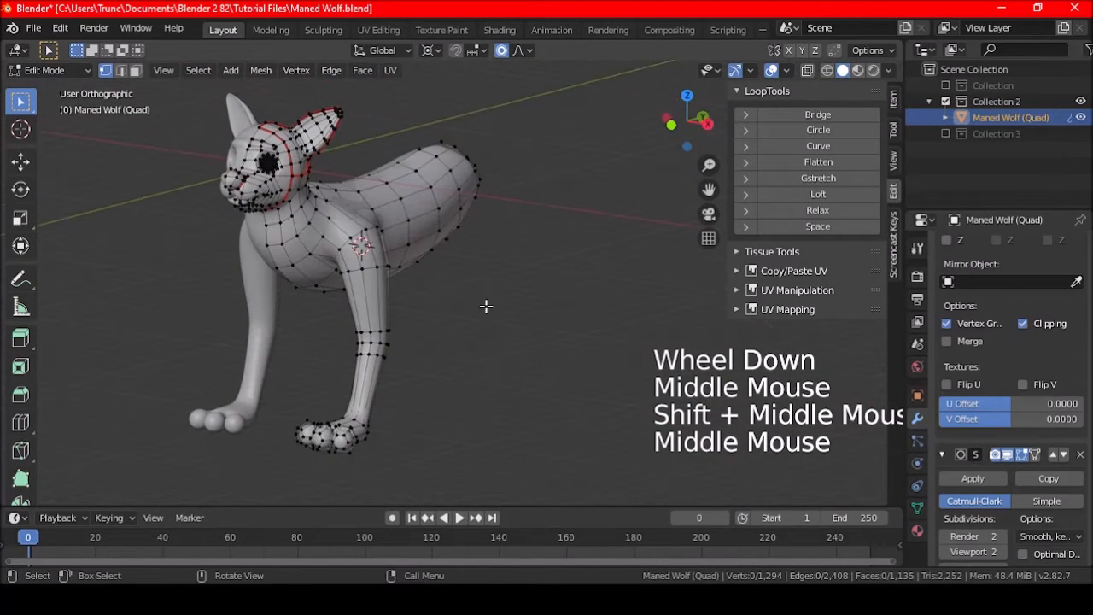
Step: Turn off proportional editing and slide the edge loop around the top of the front leg upward by a factor of -0.287
left_click(502, 50)
middle_click_drag(401, 282, 419, 316, "shift")
scroll(419, 307, "up", 4)
left_click(415, 291, "alt+shift")
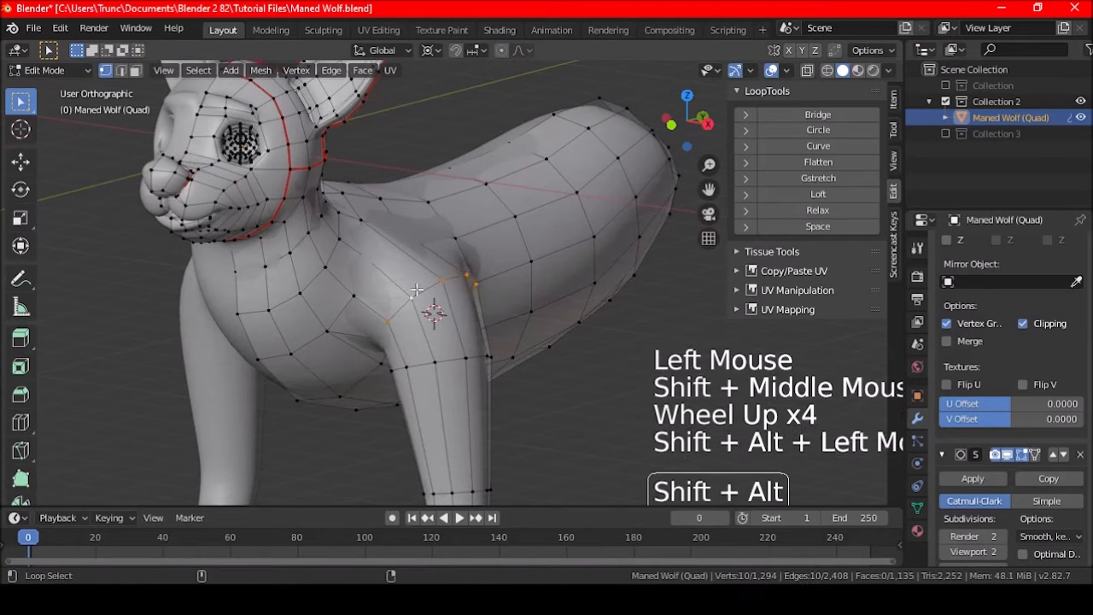
key("g")
key("g")
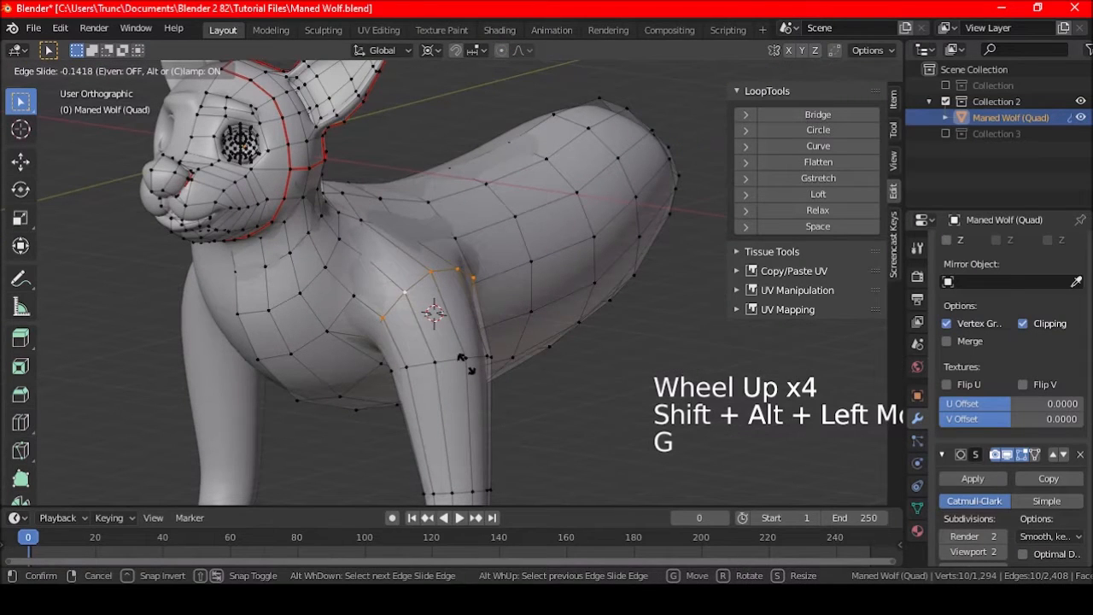
left_click(538, 277)
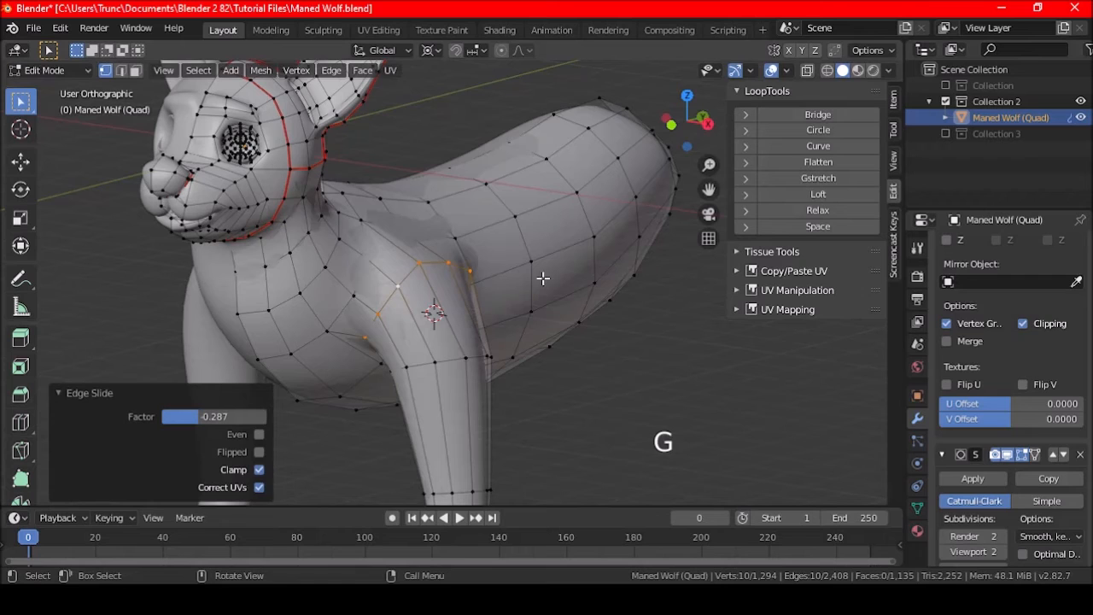
Step: Round the shoulder edge loop with LoopTools Circle and clear the selection
left_click(818, 130)
key("a")
key("a")
key("a")
Step: Shrink/Fatten the single vertex just above the shoulder by about 0.17 and deselect it
scroll(549, 325, "down", 3)
middle_click_drag(549, 324, 418, 266)
left_click(427, 186)
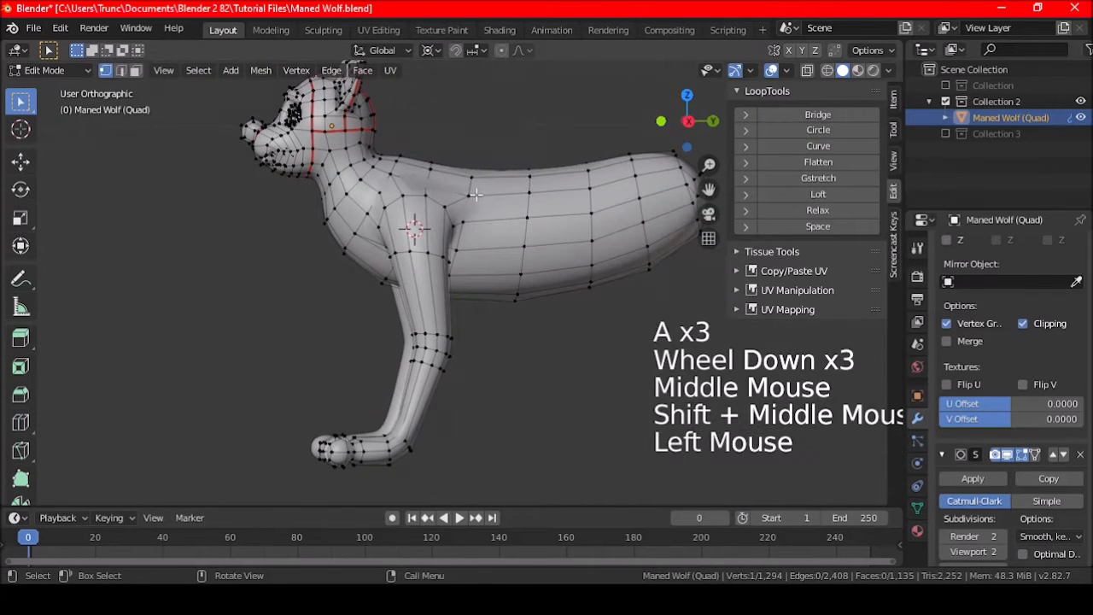
middle_click_drag(427, 185, 427, 264, "shift")
scroll(427, 264, "up", 6)
left_click(417, 243)
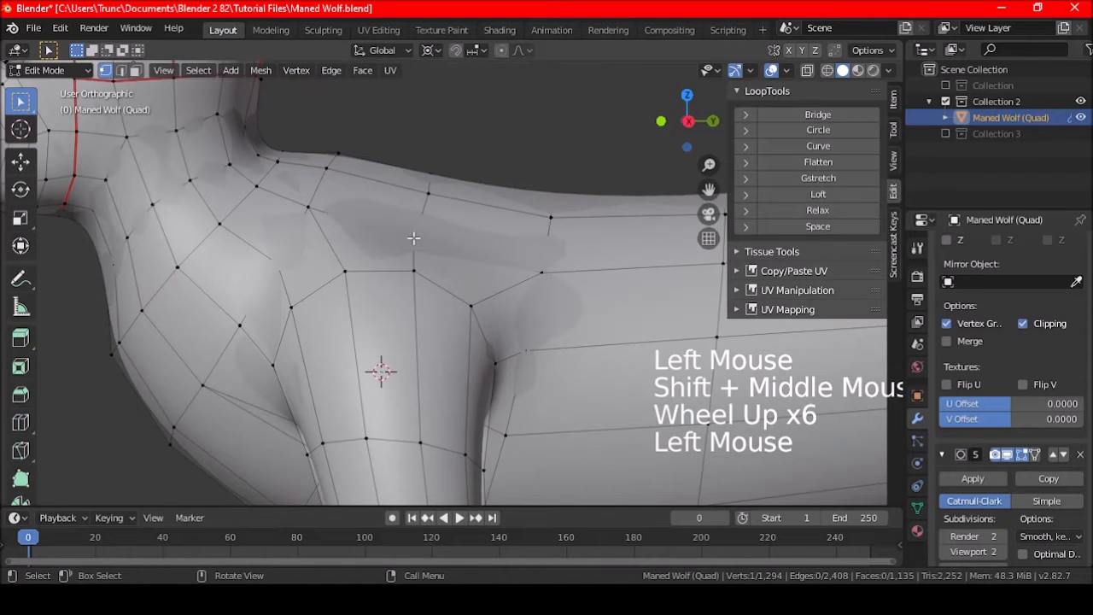
key("alt+s")
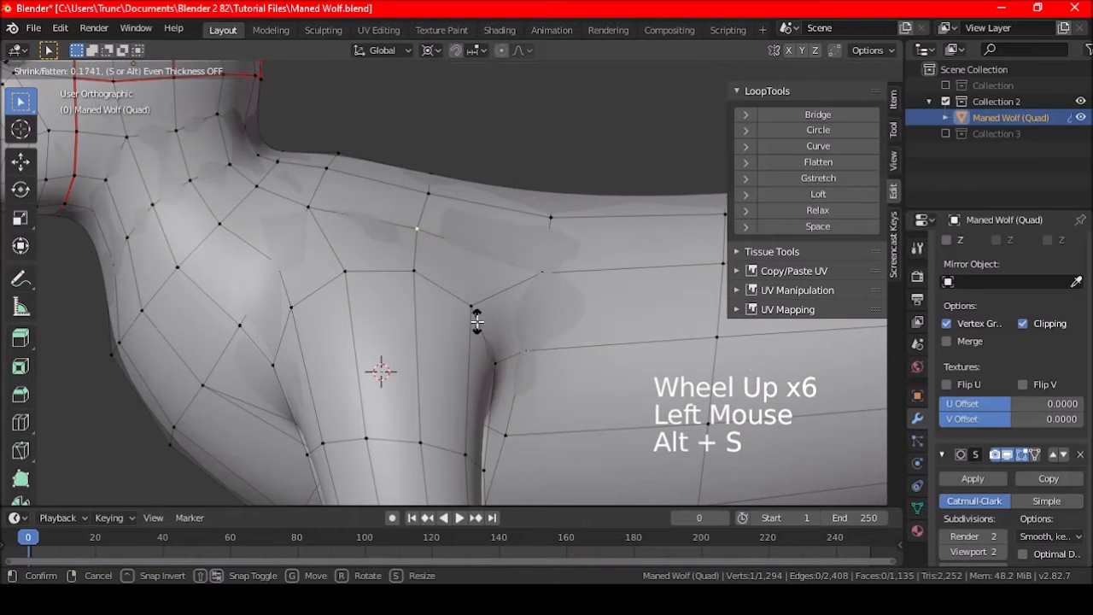
key("a")
key("a")
key("a")
Step: Return to Object Mode and save the Maned Wolf file
middle_click_drag(456, 324, 609, 312)
scroll(582, 302, "down", 3)
scroll(498, 349, "down", 4)
middle_click_drag(498, 349, 504, 337, "shift")
mouse_move(504, 337)
middle_mouse_down()
mouse_move(515, 319)
mouse_move(507, 358)
mouse_move(509, 341)
middle_mouse_up()
key("Tab")
key("ctrl+s")
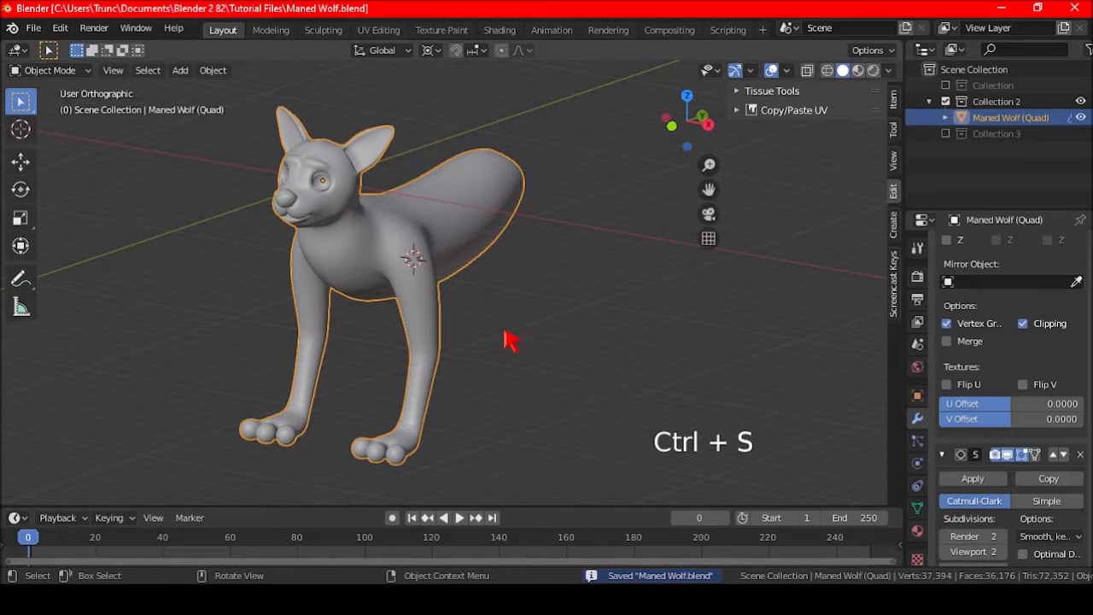
Step: Enter Edit Mode in right view, turn on X-ray display and set the pivot point to Median Point
key("Tab")
key("KP_3")
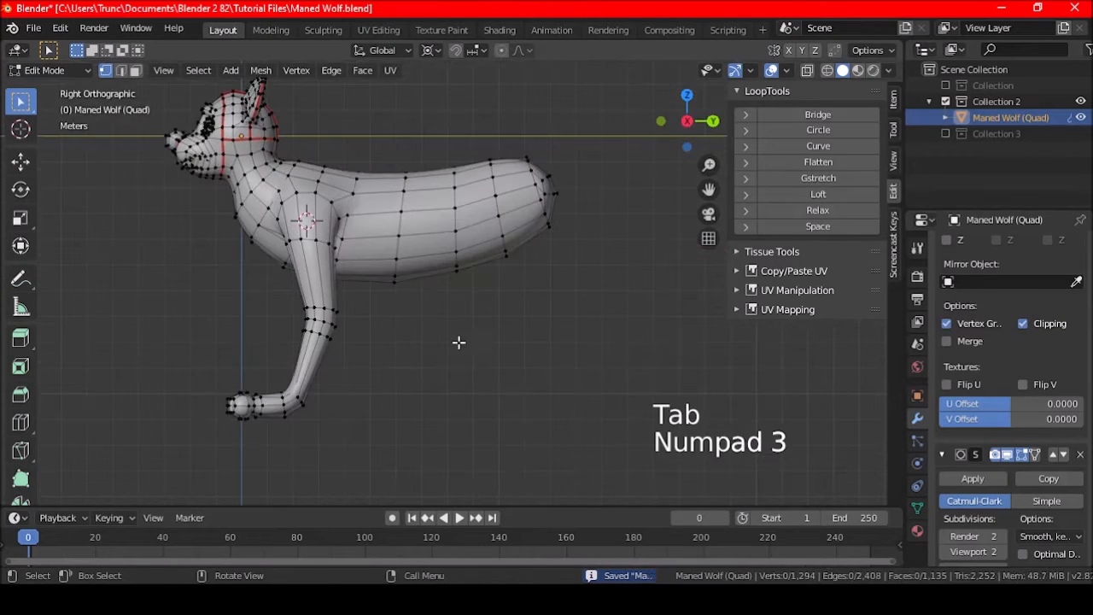
middle_click_drag(381, 373, 855, 38, "shift")
left_click(808, 71)
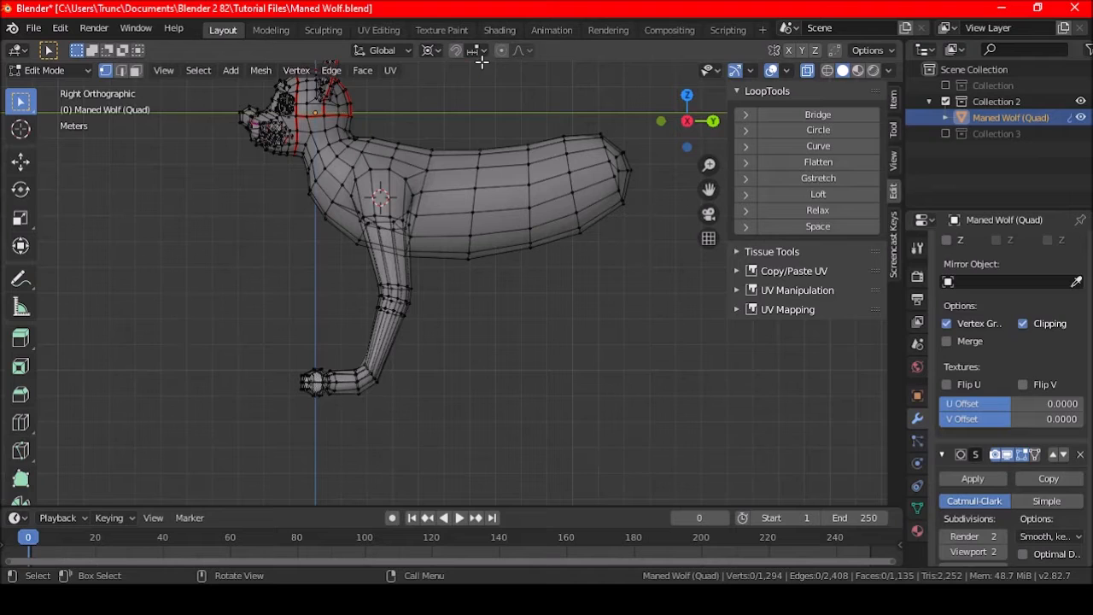
left_click(429, 50)
left_click(448, 122)
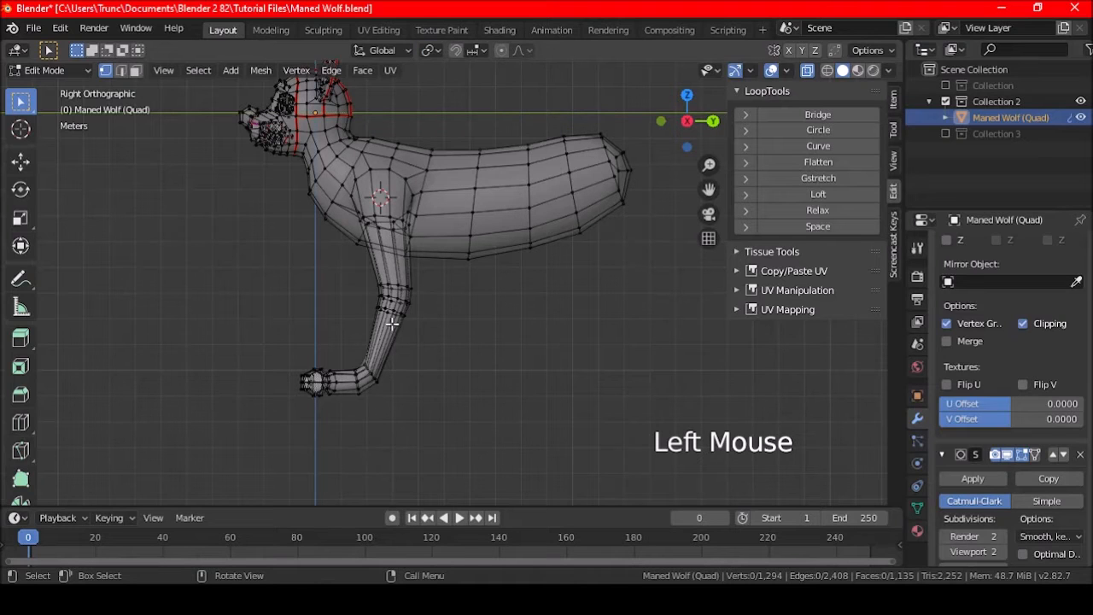
Step: Select the lower front leg and paw, and grow the selection up to the shoulder edge loop
key("b")
left_click_drag(461, 418, 248, 272)
key("b")
right_click(430, 339)
key("ctrl+KP_Add")
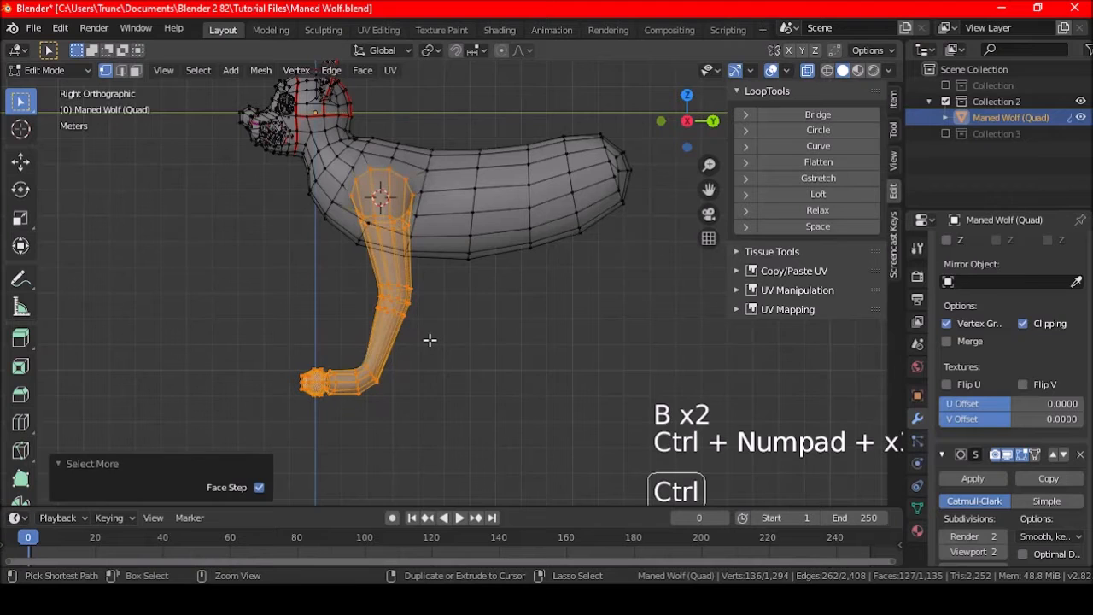
Step: Duplicate the selected front leg and place the copy 7.55 m along the Y axis beneath the hips
mouse_move(454, 359)
middle_mouse_down("shift")
mouse_move(469, 361)
mouse_move(449, 368)
middle_mouse_up("shift")
key("shift+d")
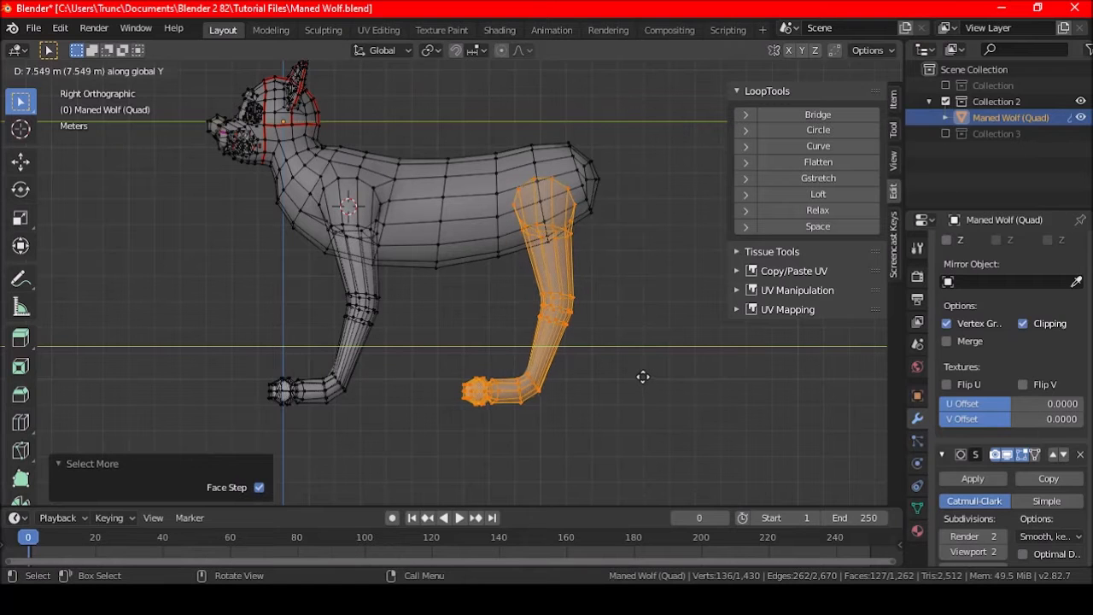
left_click(642, 376)
middle_click_drag(618, 327, 500, 349)
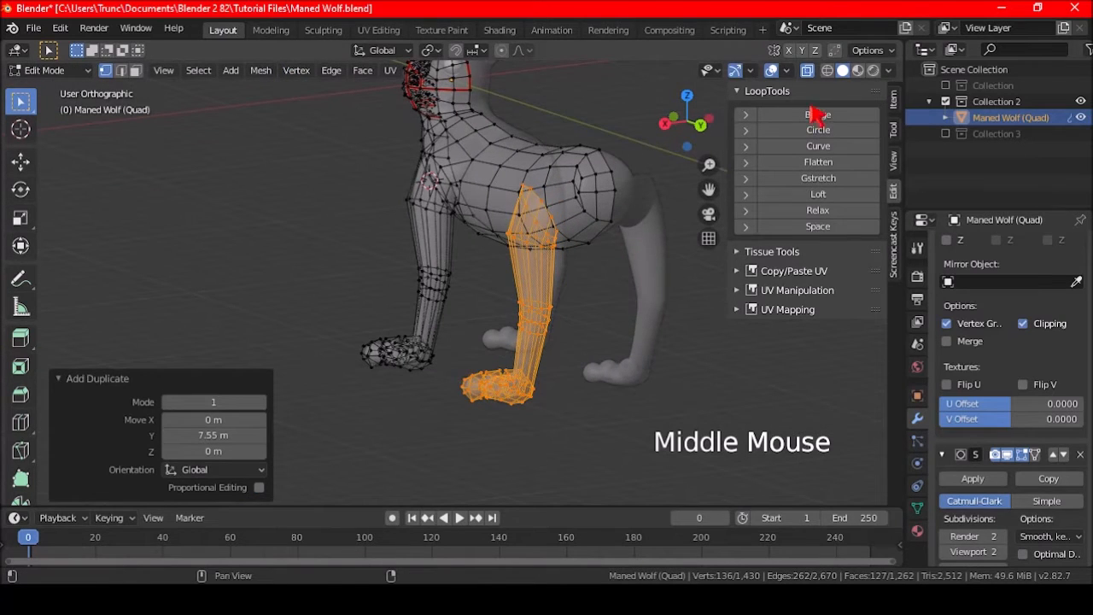
Step: Turn off X-ray display and deselect the duplicated leg
left_click(807, 70)
middle_click_drag(560, 258, 501, 282, "shift")
scroll(500, 282, "up", 4)
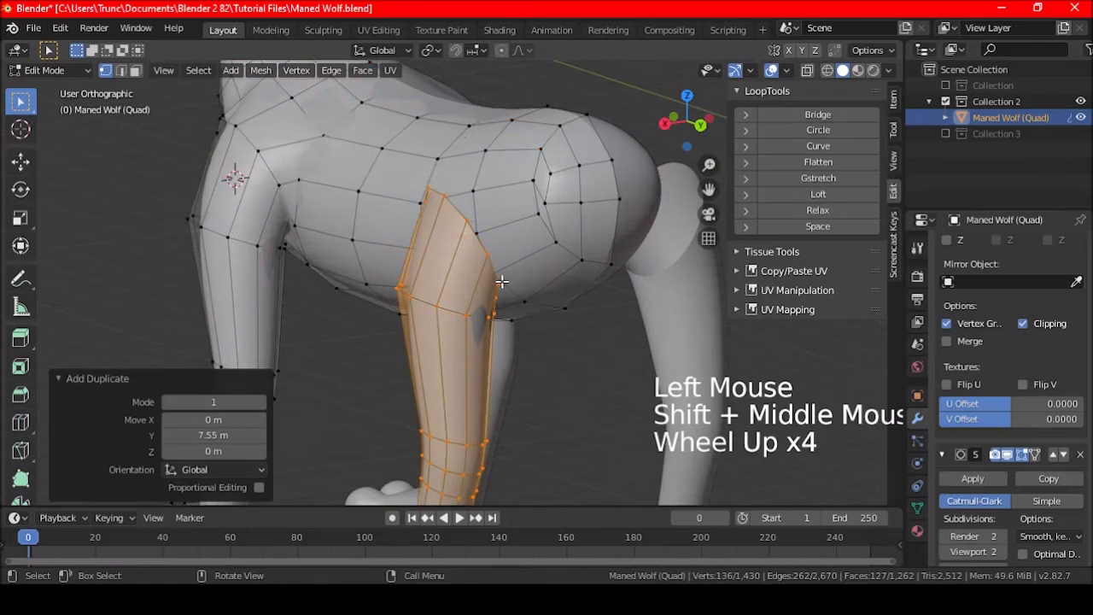
key("a")
key("a")
key("a")
Step: Examine the hip faces and select the duplicated leg's open top edge loop to check its edge count
left_click(134, 70)
left_click(534, 215)
left_click(512, 209)
middle_click_drag(512, 209, 436, 295)
left_click(120, 70)
key("a")
key("a")
key("a")
left_click(454, 224, "alt+shift")
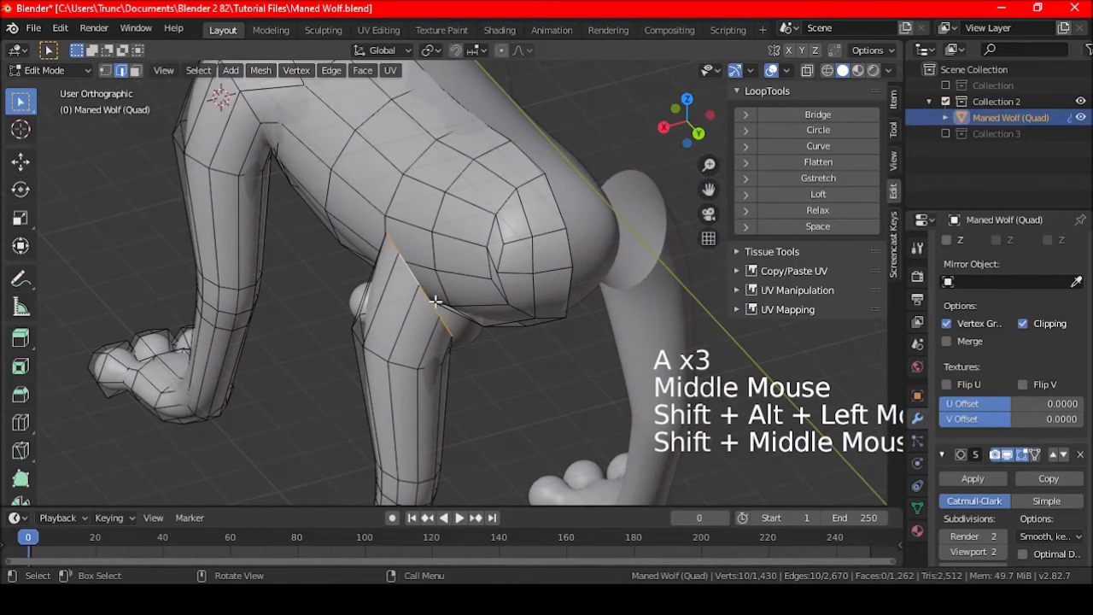
Step: Select six faces on the side of the hip and delete them to make an opening for the hind leg
scroll(450, 314, "up", 3)
left_click(135, 70)
mouse_move(371, 231)
middle_mouse_down()
mouse_move(406, 243)
mouse_move(410, 261)
mouse_move(375, 272)
mouse_move(461, 218)
middle_mouse_up()
key("a")
key("a")
key("a")
key("c")
mouse_move(459, 196)
left_mouse_down()
mouse_move(447, 212)
mouse_move(458, 266)
left_mouse_up()
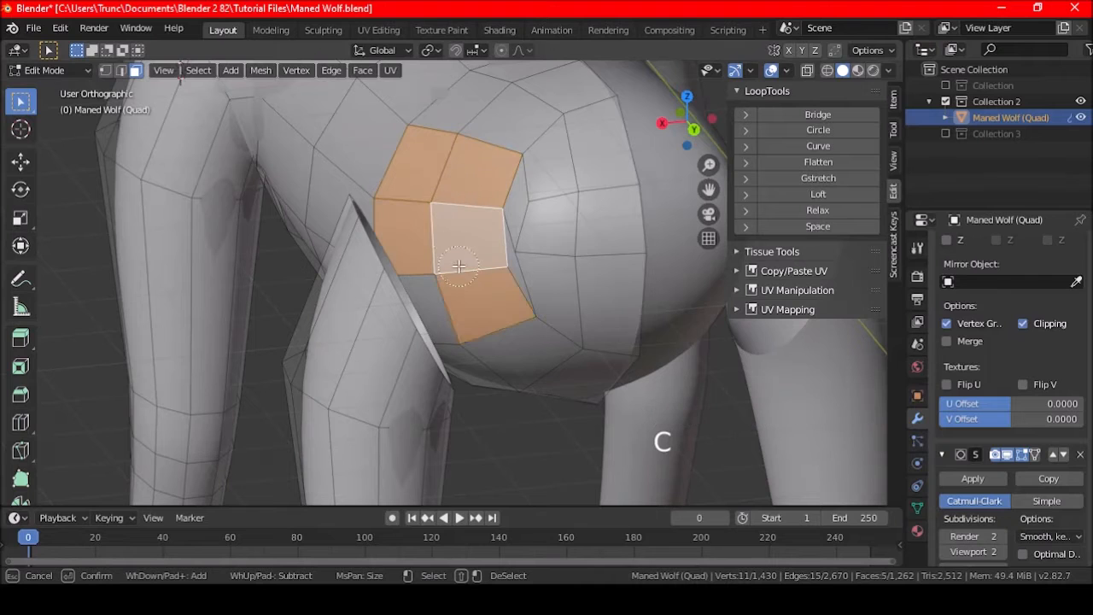
key("Delete")
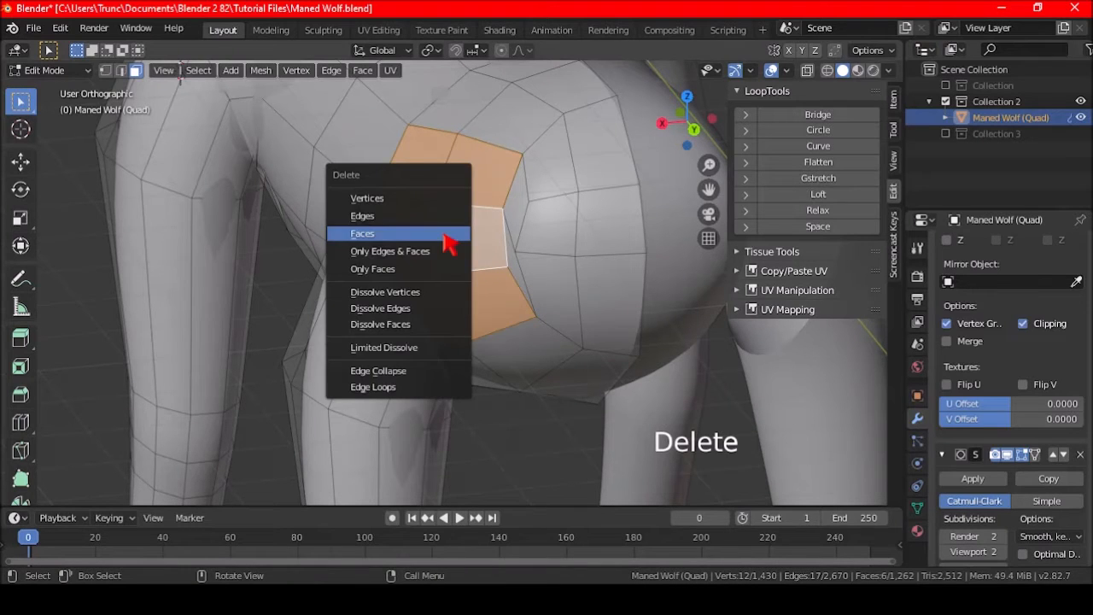
left_click(444, 236)
Step: Select the border loops of the hip opening and the hind leg's top to compare their edge counts
left_click(121, 70)
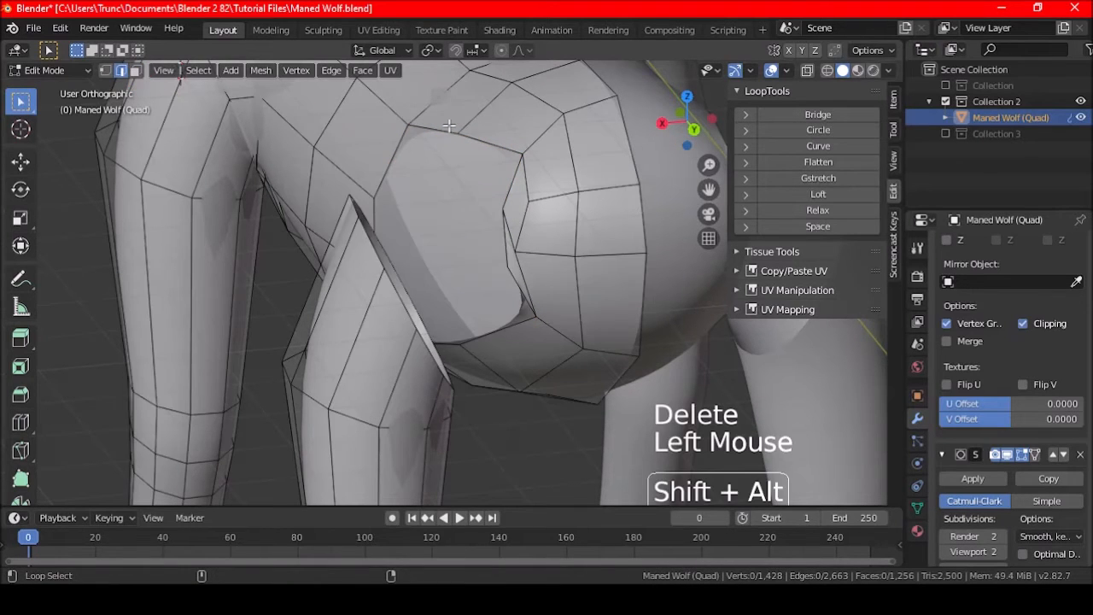
left_click(489, 143, "alt+shift")
scroll(465, 162, "down", 2)
middle_click_drag(464, 162, 491, 279)
left_click(430, 301, "alt+shift")
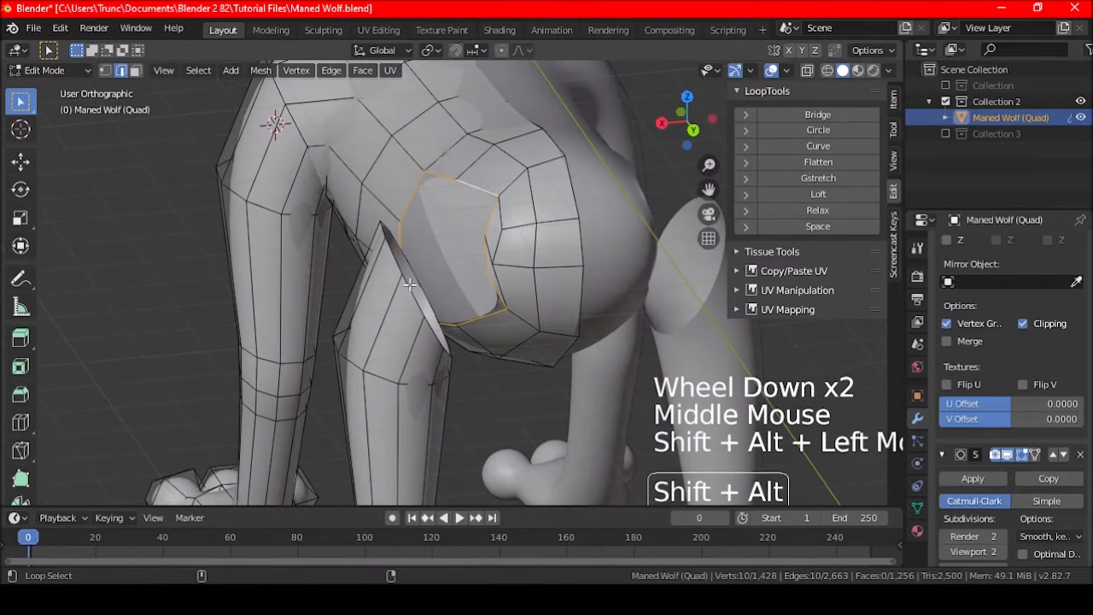
scroll(430, 301, "down", 2)
middle_click_drag(430, 301, 373, 308)
middle_click_drag(457, 294, 447, 316)
key("a")
key("a")
key("a")
Step: Select the two-edge row across the top of the hips in top view
key("l")
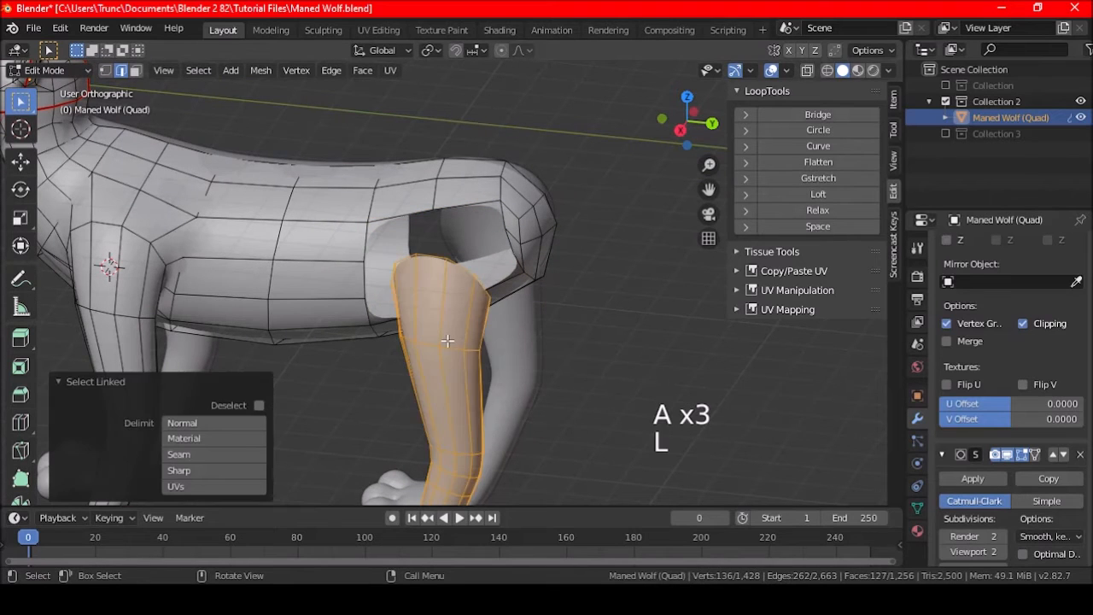
key("KP_7")
scroll(420, 307, "down", 2)
scroll(420, 308, "down", 2)
middle_click_drag(419, 308, 509, 233, "shift")
scroll(470, 317, "up", 2)
key("a")
key("a")
key("a")
left_click(420, 229, "alt+shift")
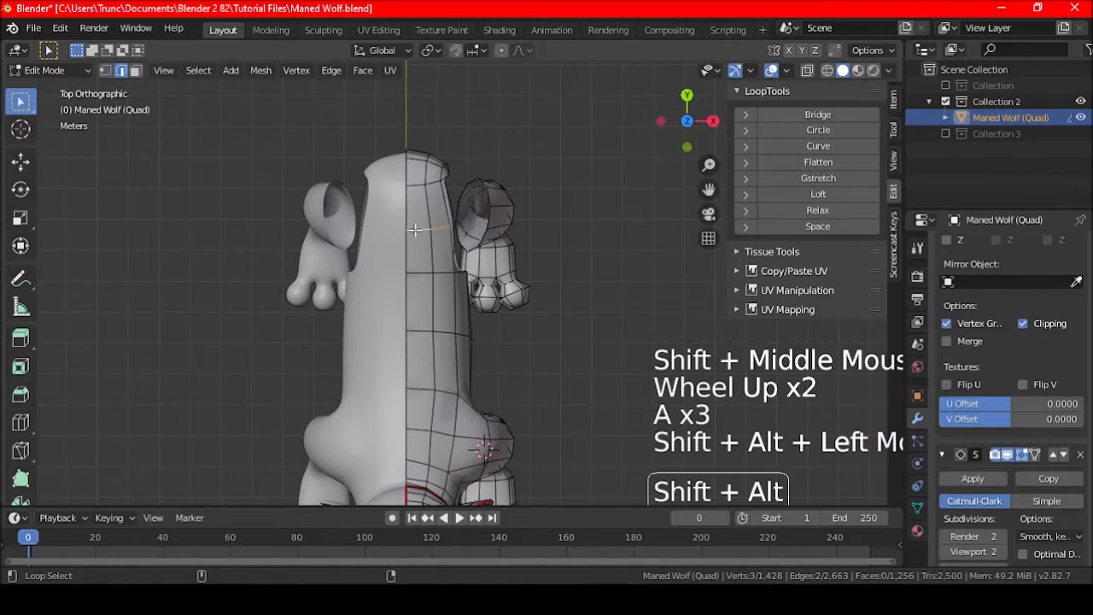
Step: Snap the 3D cursor to the world origin and set the pivot point to 3D Cursor
key("shift+s")
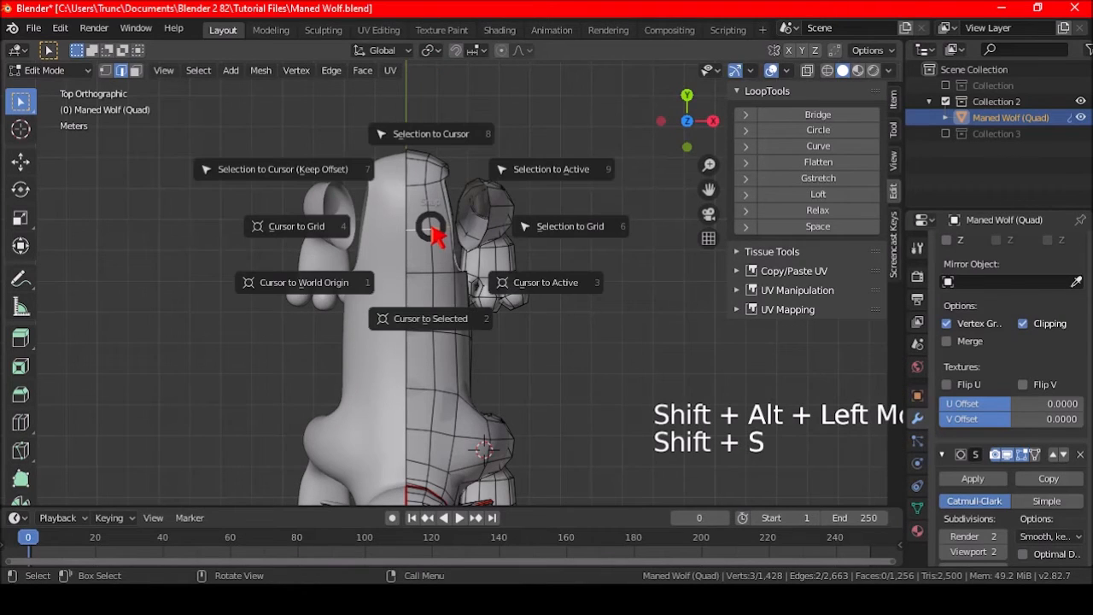
left_click(350, 281)
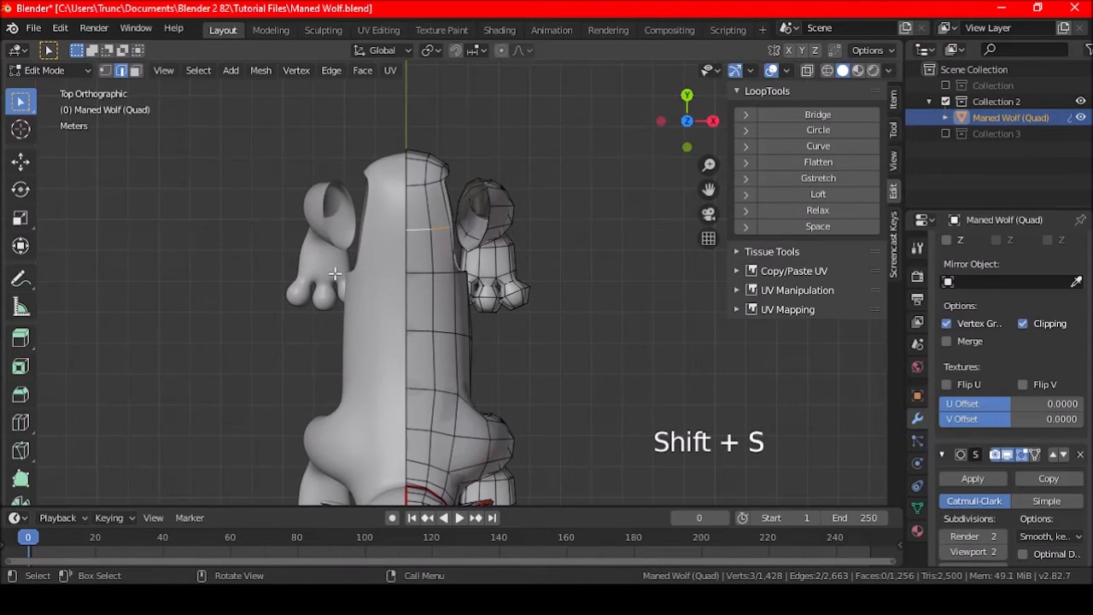
left_click(431, 50)
left_click(452, 87)
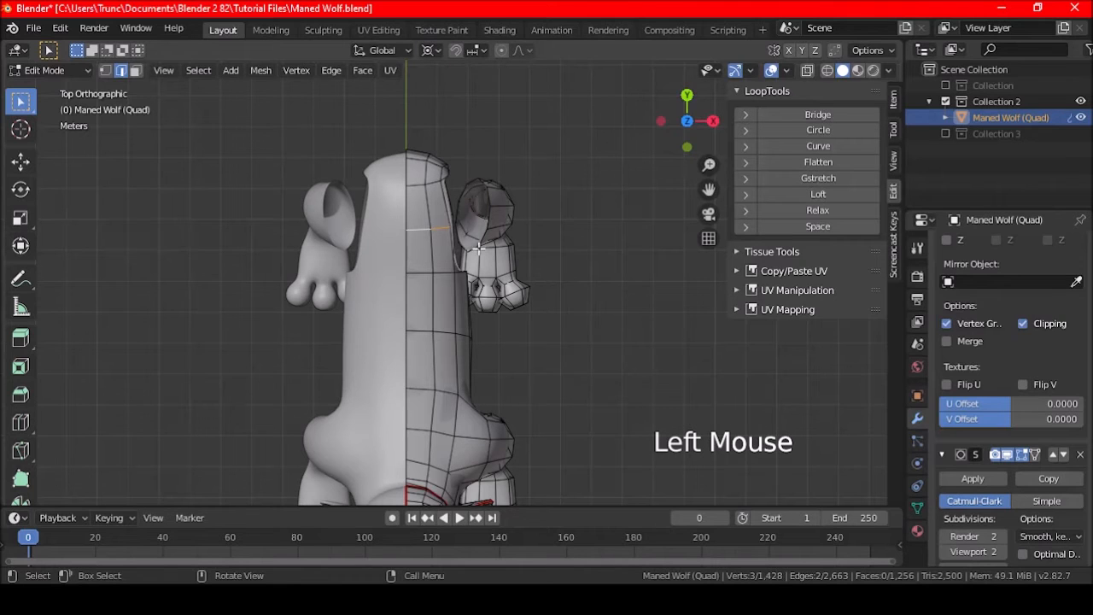
Step: Try scaling the hip edge row by 1.285 along the X axis with Smooth proportional editing and a size of 5.054
key("s")
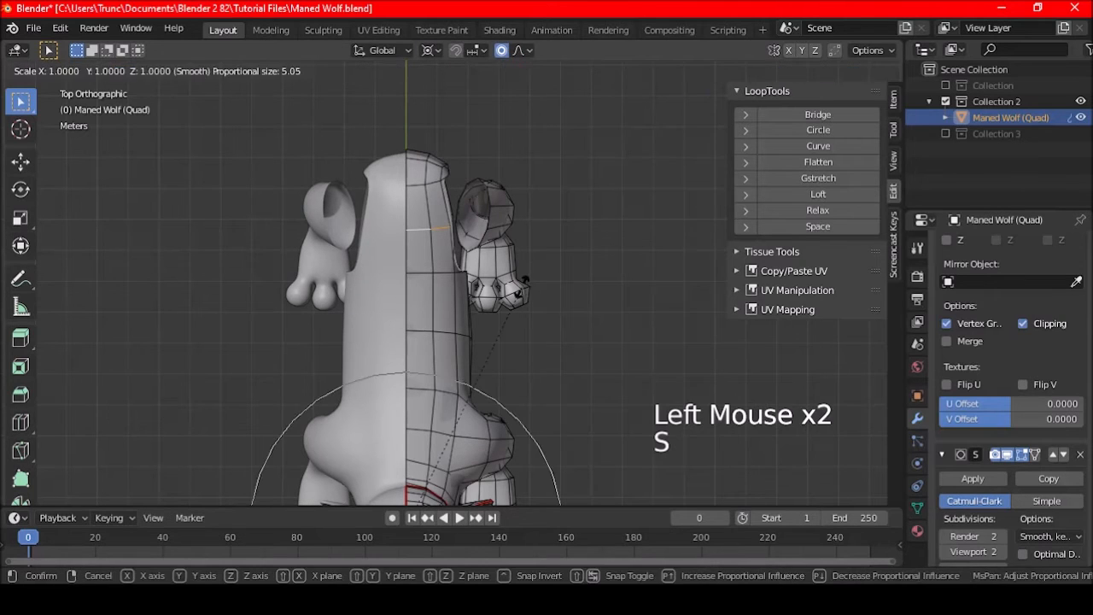
left_click(537, 288)
scroll(536, 288, "down", 3)
middle_click_drag(537, 288, 418, 254)
scroll(448, 279, "up", 2)
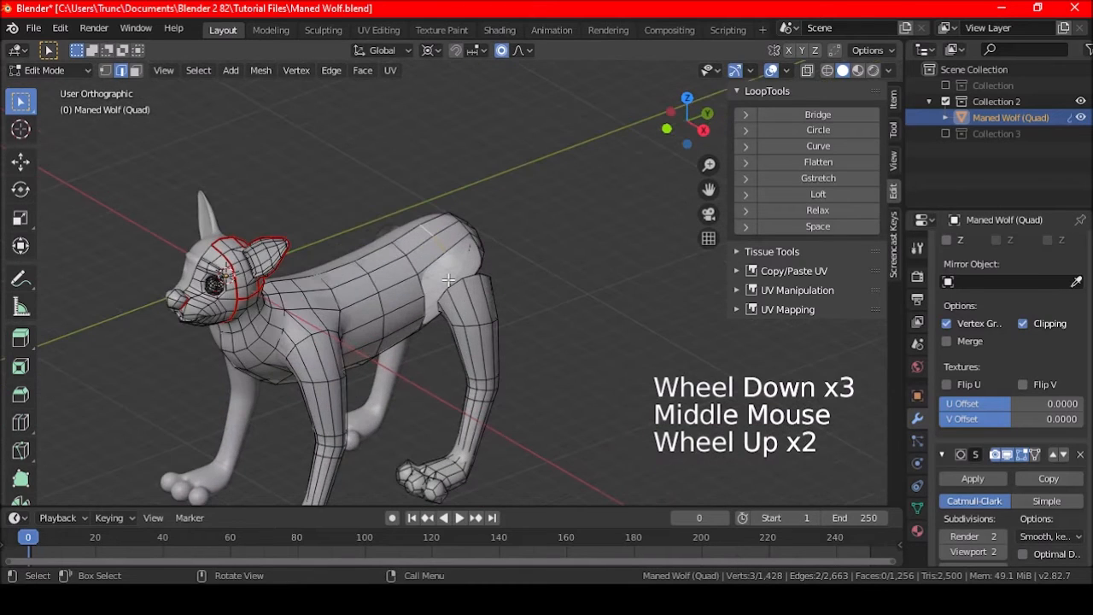
key("KP_7")
middle_click_drag(448, 279, 427, 279, "shift")
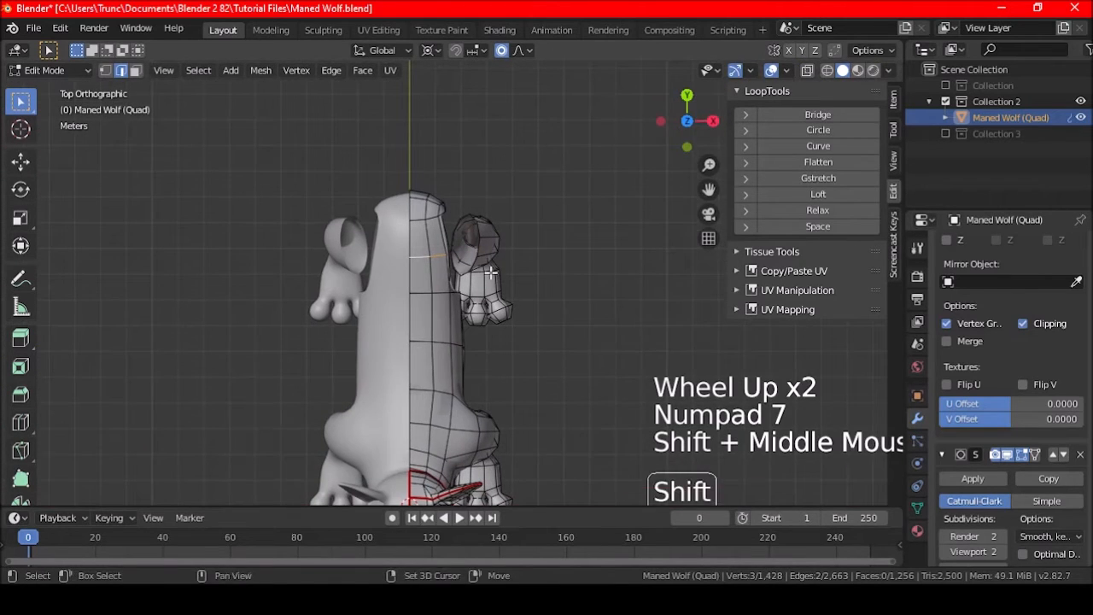
key("s")
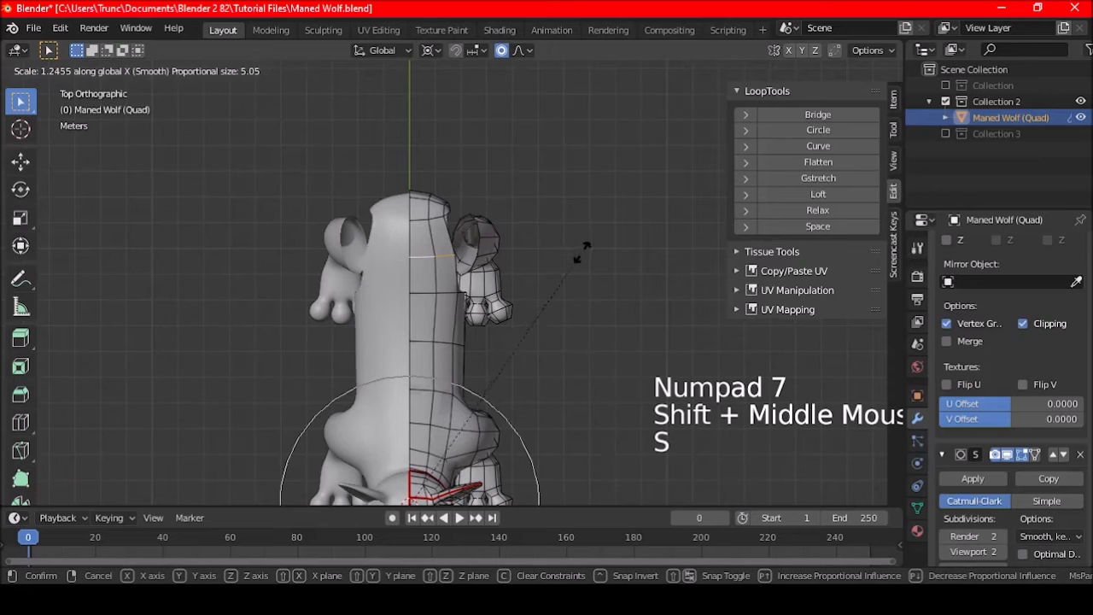
left_click(589, 249)
Step: Switch to right view and undo the last scaling of the hip edge row
key("KP_3")
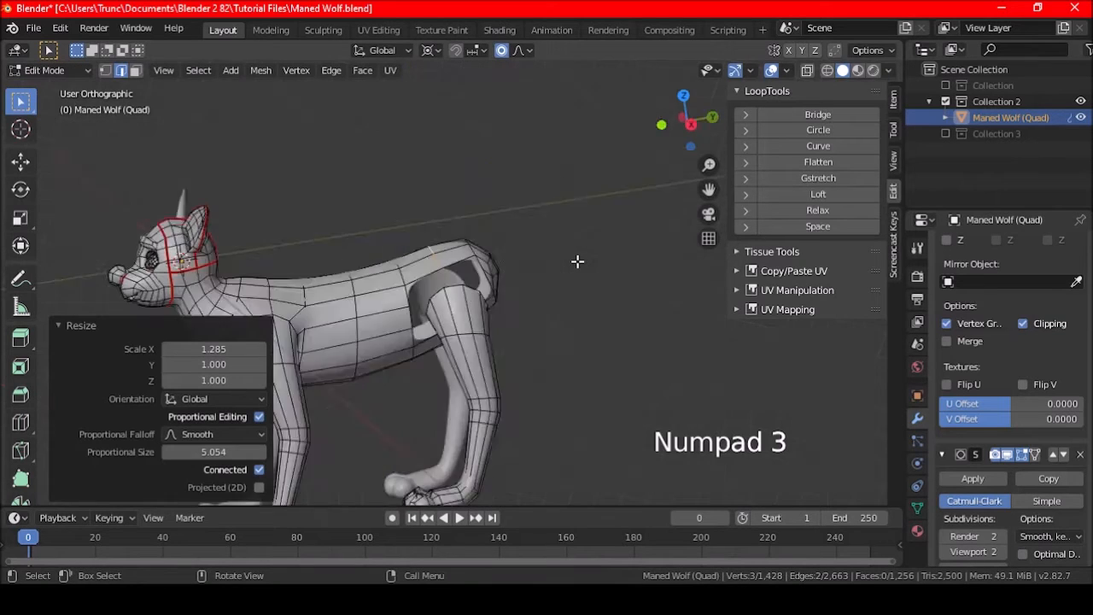
middle_click_drag(554, 308, 556, 268, "shift")
key("ctrl+z")
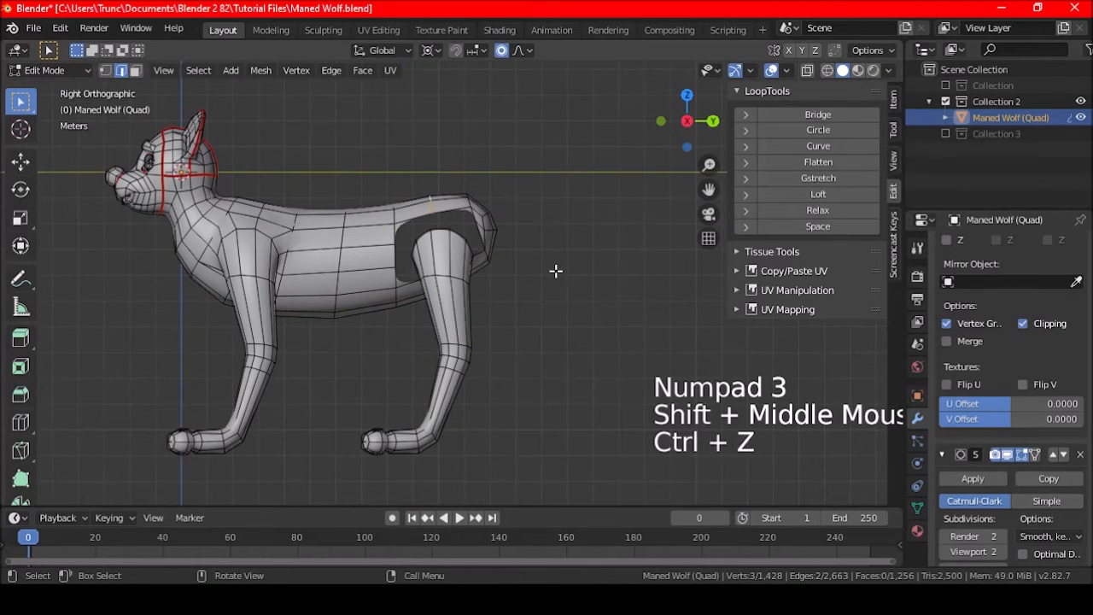
Step: Set the pivot point to Median Point and scale the hip edge row about 1.4 along Z with Smooth proportional editing
key("ctrl+shift+z")
left_click(433, 55)
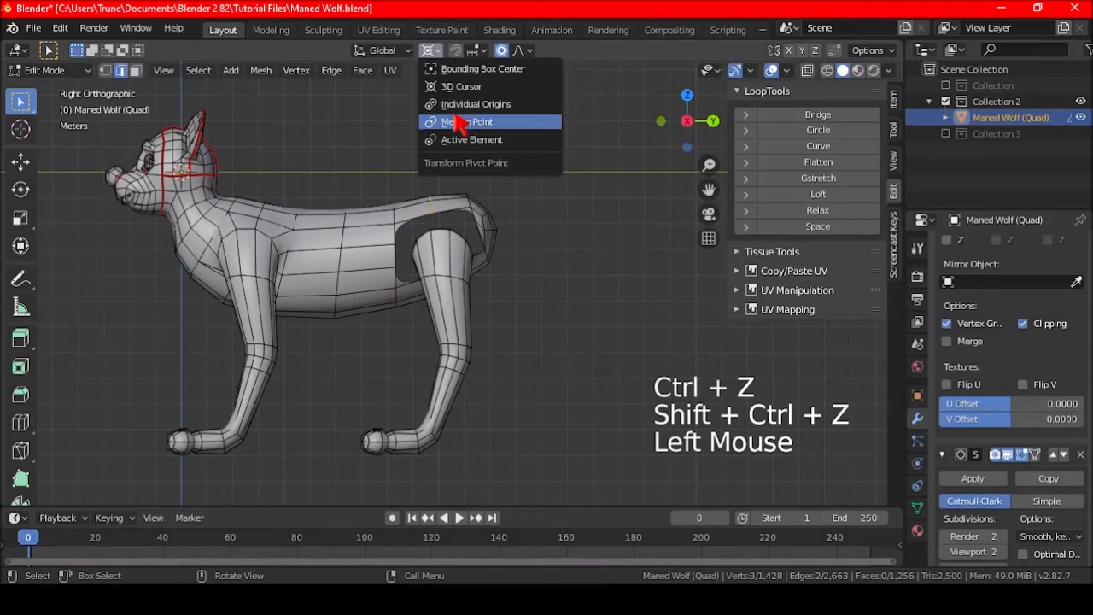
key("s")
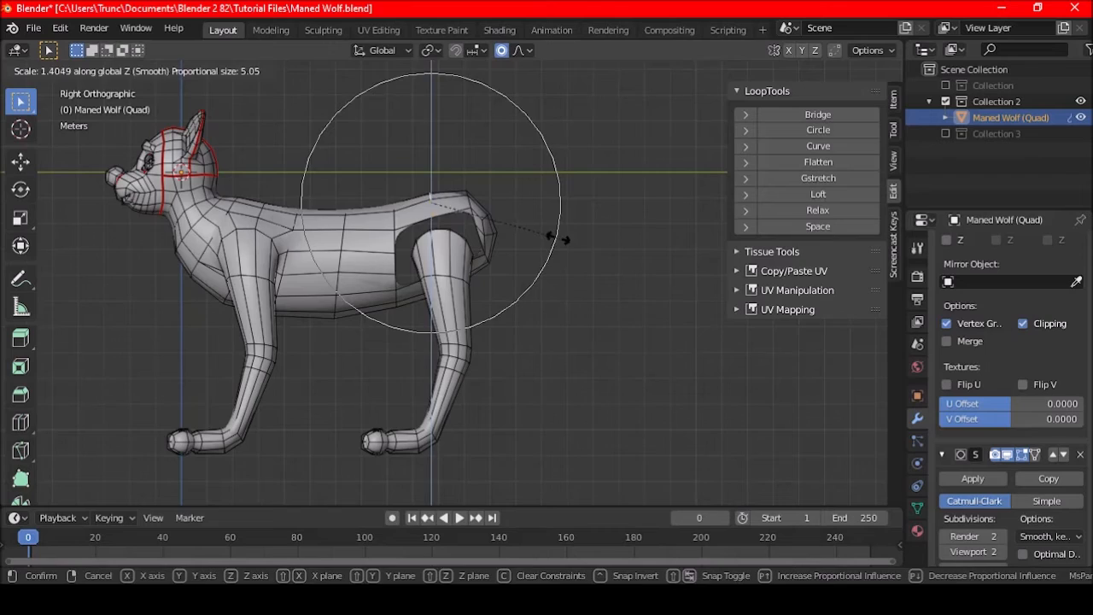
left_click(560, 240)
Step: Add the matching belly edge row beneath the hips to the selection, scale both about 1.16 along Z, and deselect everything
middle_click_drag(440, 244, 430, 173)
middle_click_drag(442, 251, 525, 282)
left_click(449, 273, "alt+shift")
key("KP_3")
key("s")
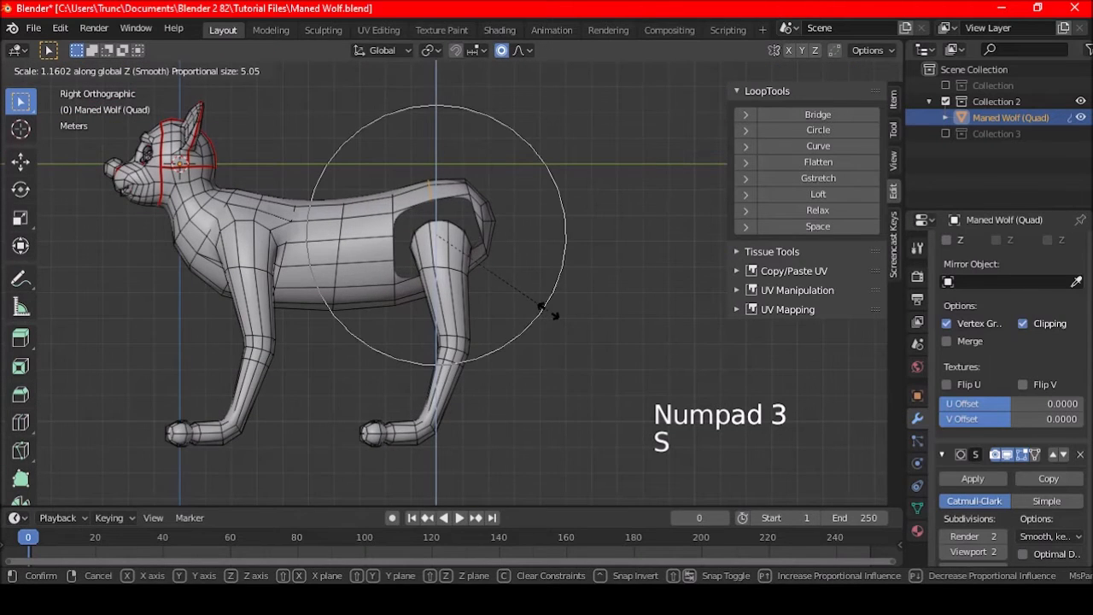
key("a")
key("a")
key("a")
middle_click_drag(547, 312, 522, 68)
key("l")
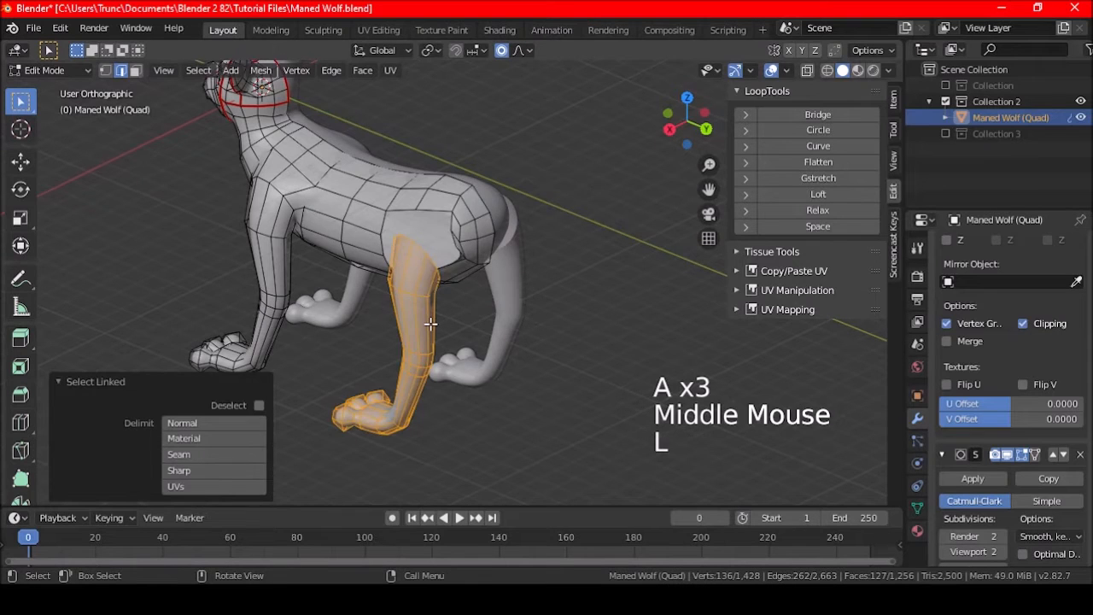
key("KP_7")
middle_click_drag(463, 359, 495, 333, "shift")
middle_click_drag(495, 333, 451, 190)
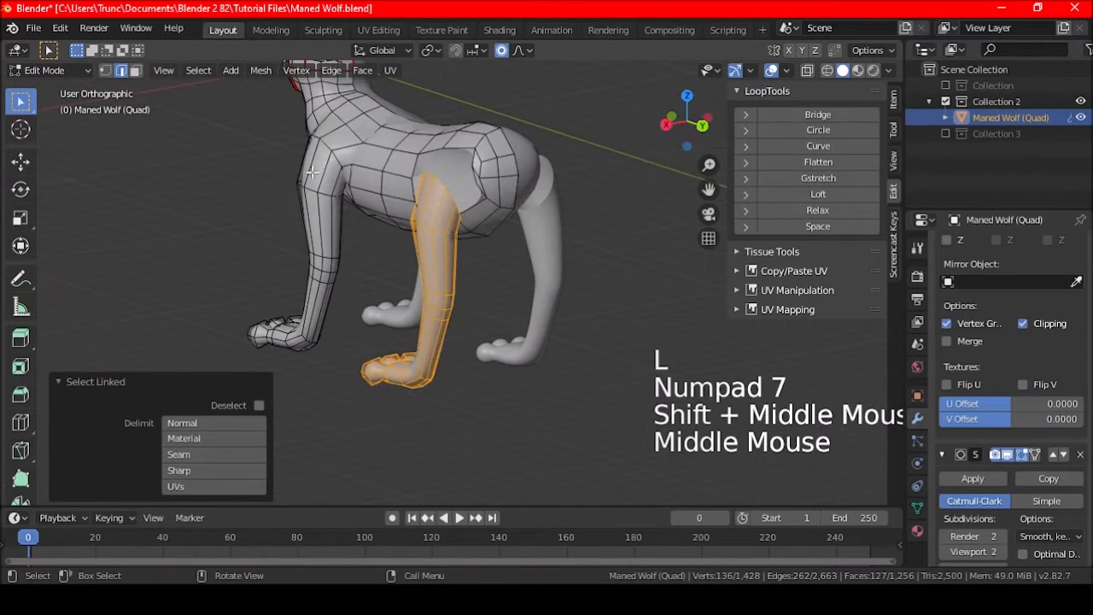
key("a")
key("a")
key("a")
Step: Select the hind leg's open top edge loop and, in back view, move it -0.218 m in X and 0.562 m in Z
left_click(453, 193, "alt+shift")
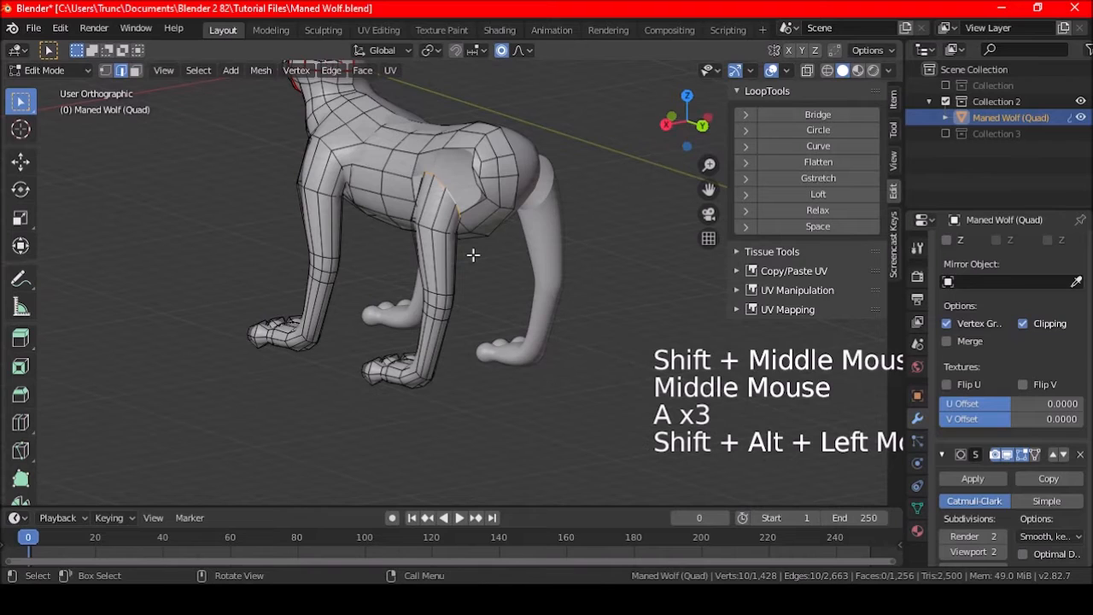
key("ctrl+KP_1")
key("g")
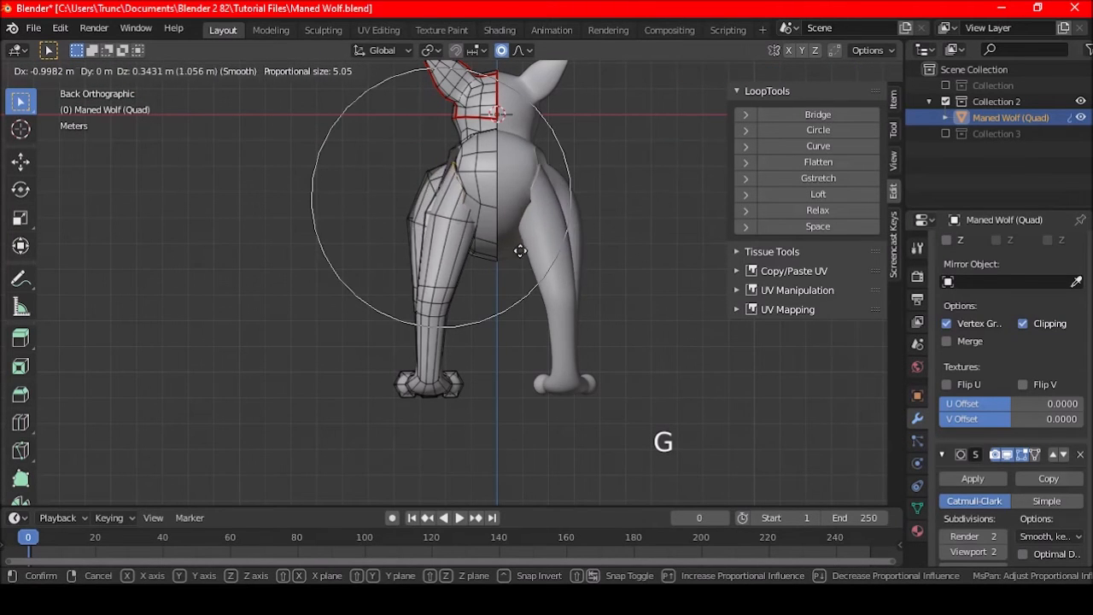
left_click(499, 245)
Step: Rotate the leg's top loop 7.55° in back view and scale it by 1.143 with a proportional size of 6.728
key("r")
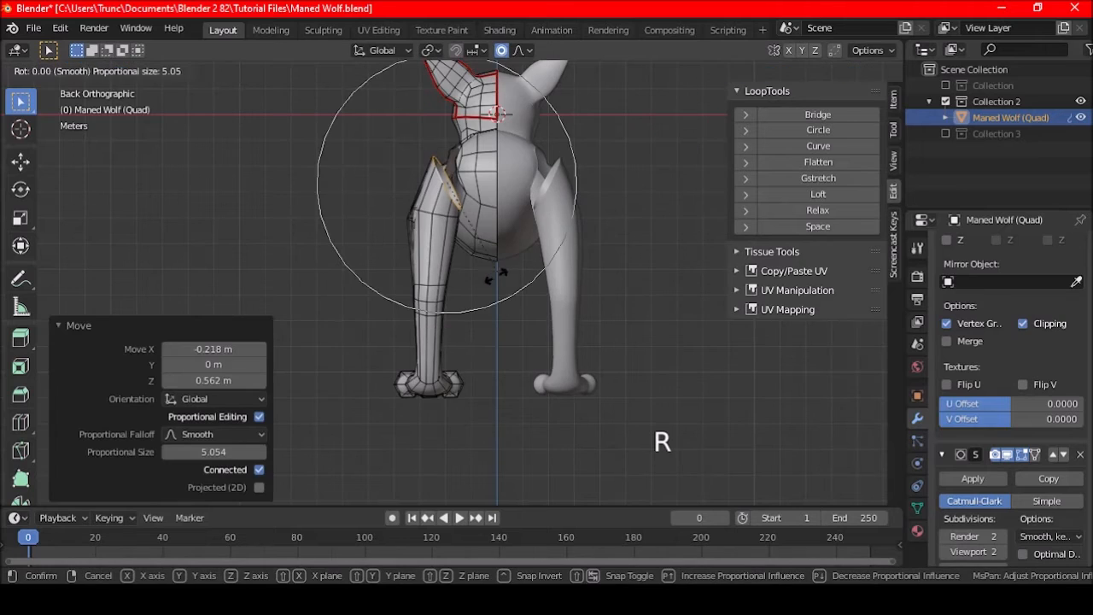
left_click(494, 288)
key("s")
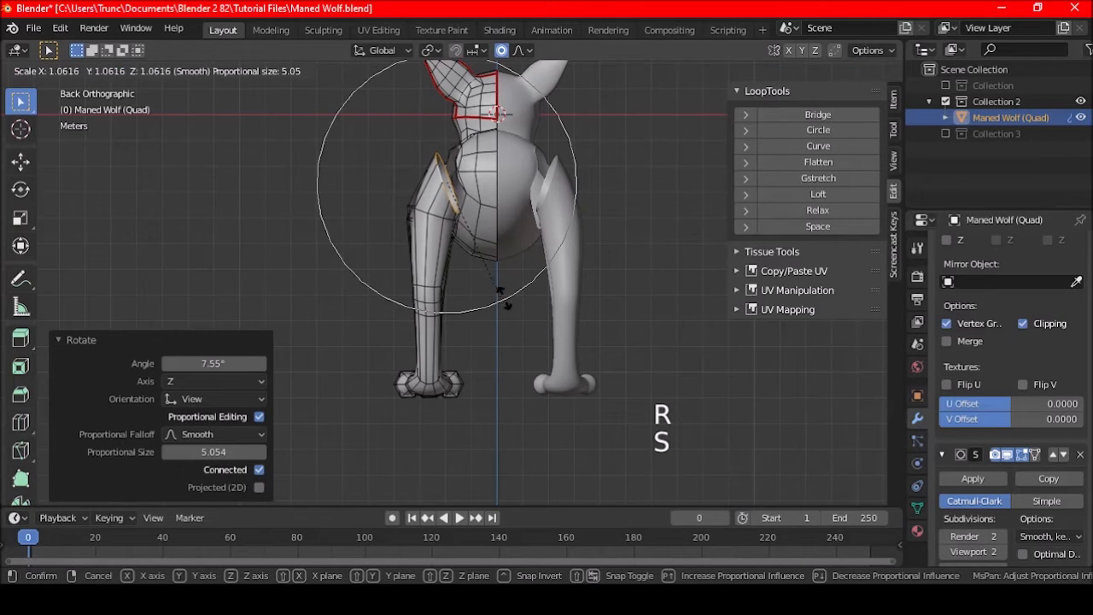
scroll(510, 296, "down", 3)
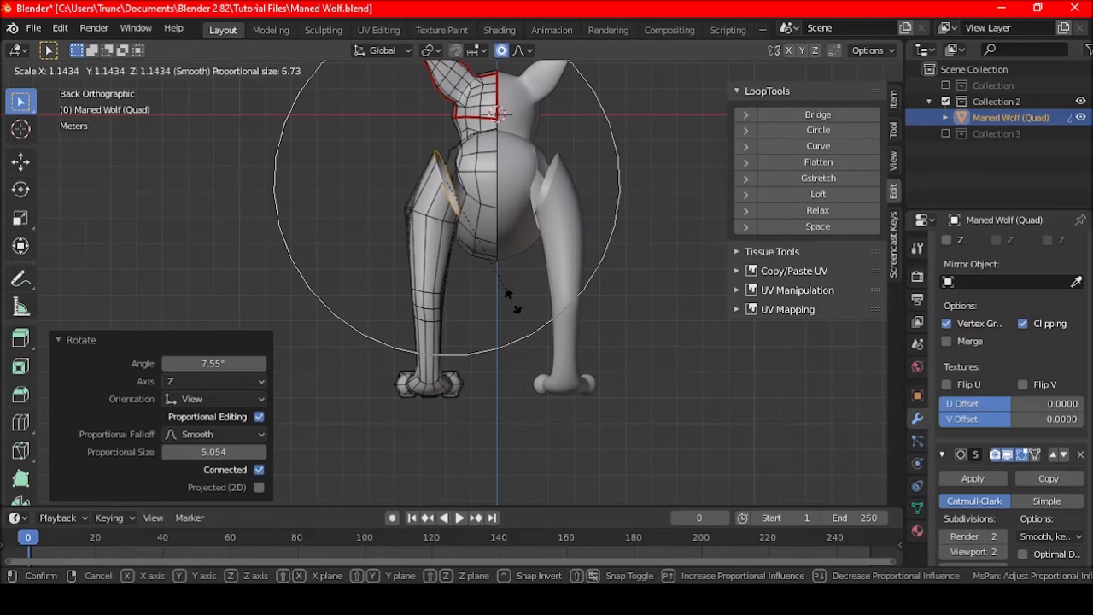
left_click(512, 300)
Step: Rotate the hind leg's top loop -14.4° in top view with proportional editing
middle_click_drag(512, 303, 624, 270)
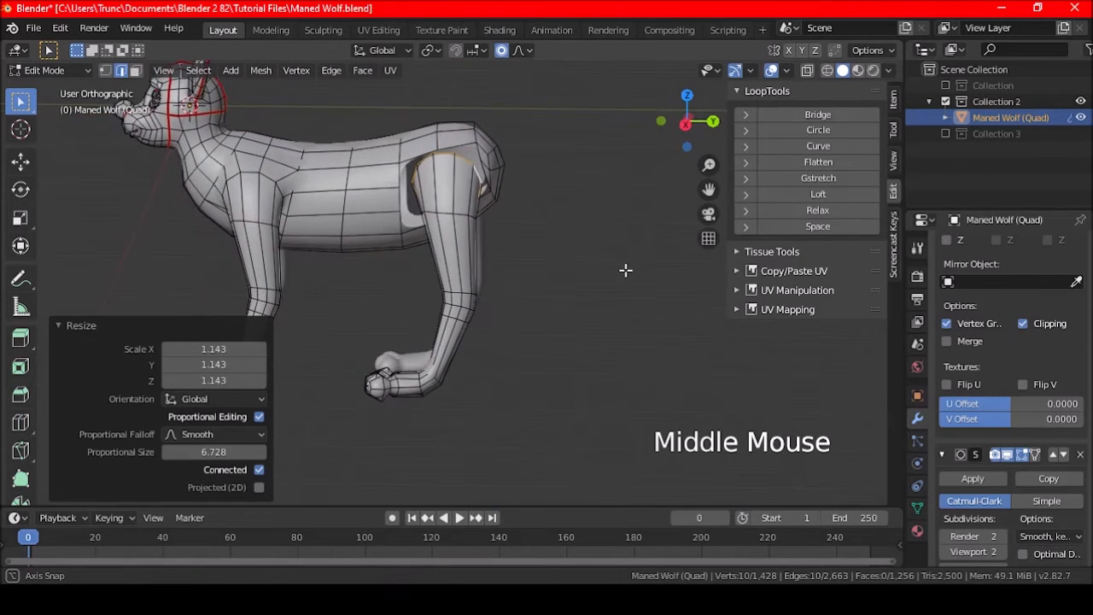
middle_click_drag(513, 298, 504, 358, "shift")
key("KP_7")
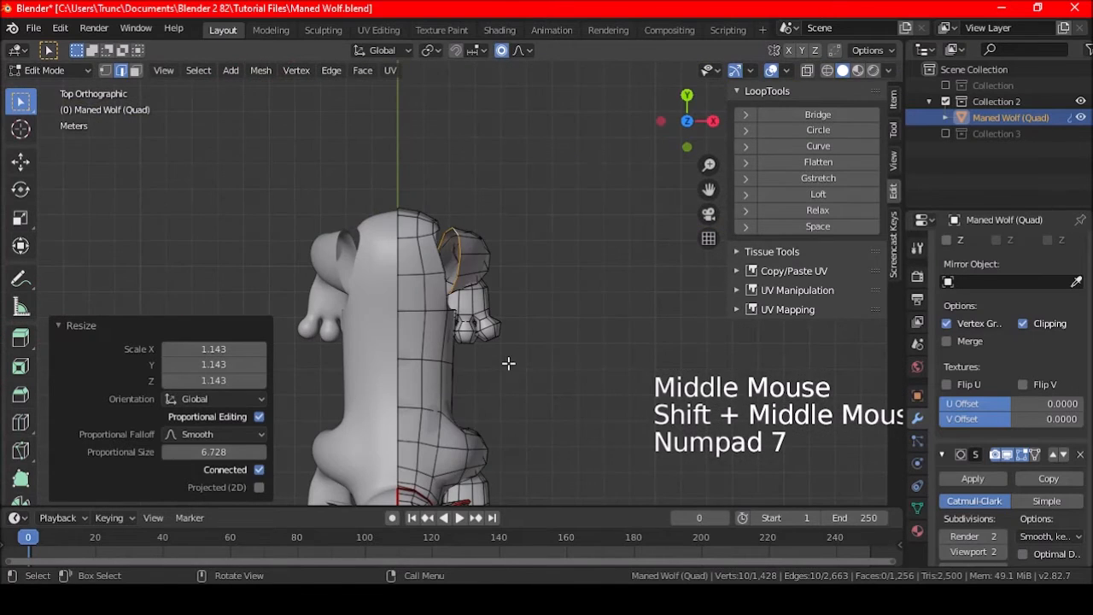
key("r")
left_click(530, 353)
Step: Rotate the leg's top loop about 2.8° in back view, and deselect everything
middle_click_drag(530, 353, 526, 242)
key("ctrl+KP_1")
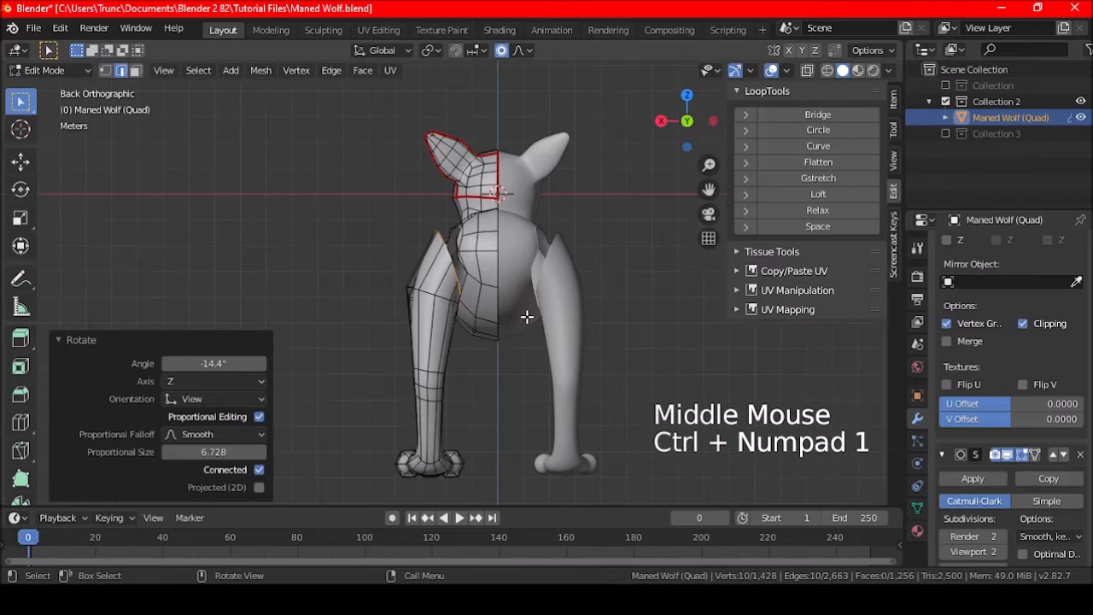
key("r")
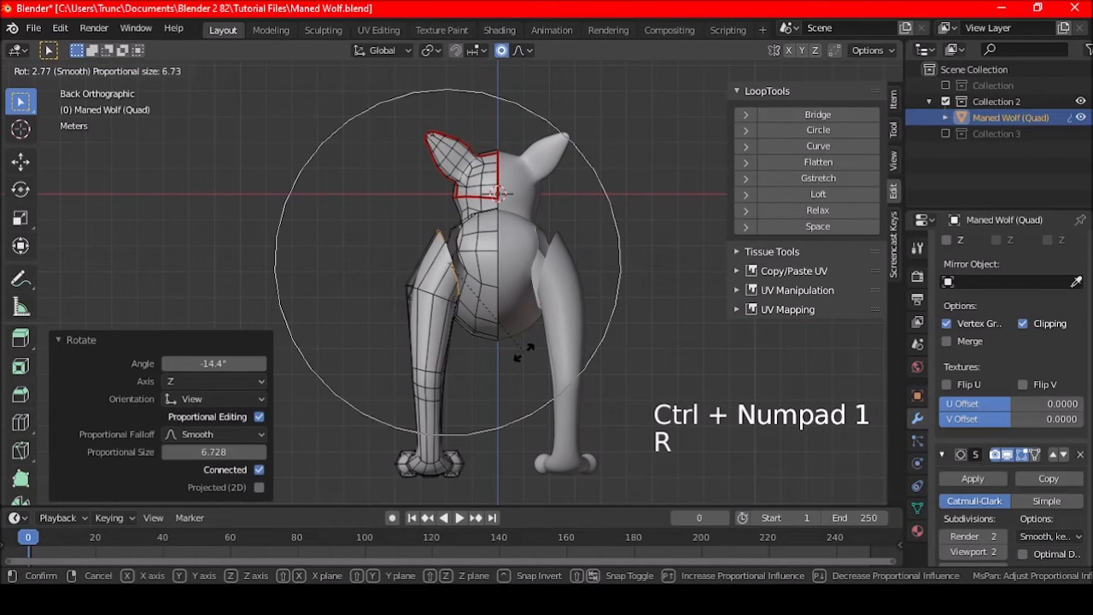
left_click(523, 354)
key("a")
key("a")
key("a")
Step: Turn off proportional editing and select both the hip opening's edge loop and the hind leg's top edge loop
left_click(508, 50)
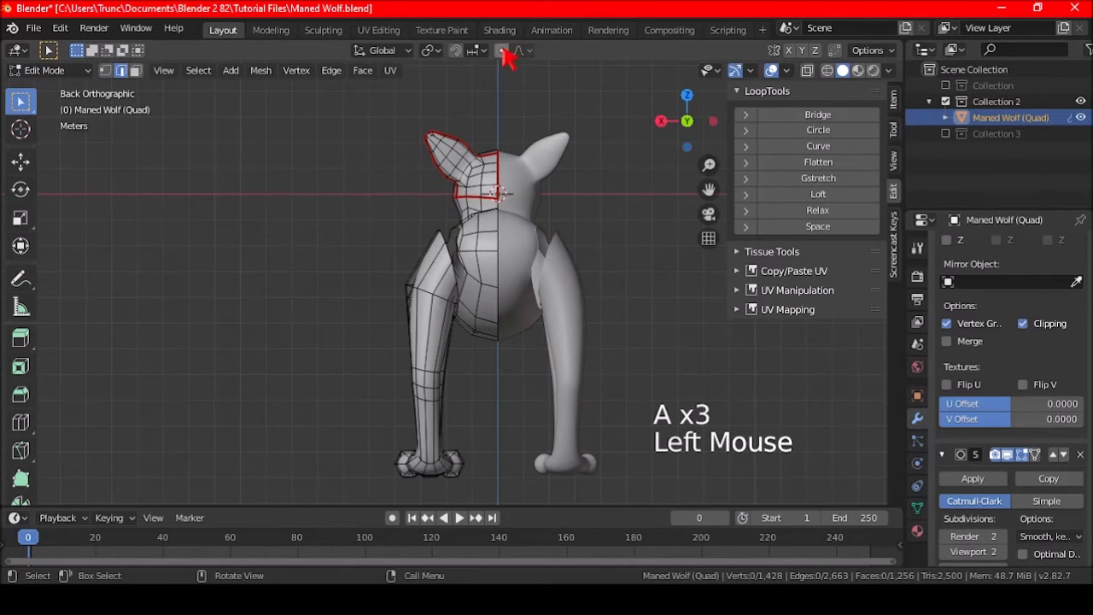
middle_click_drag(512, 256, 495, 302)
scroll(494, 299, "up", 4)
left_click(472, 187, "alt+shift")
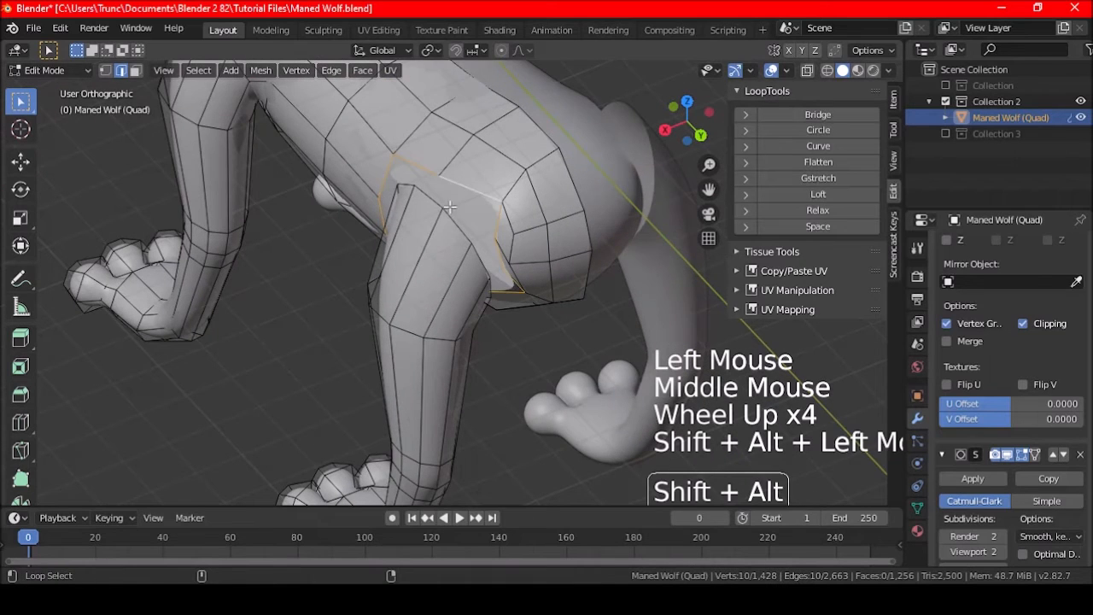
scroll(472, 190, "down", 3)
middle_click_drag(408, 282, 541, 224, "shift")
left_click(473, 344, "alt+shift")
scroll(489, 274, "up", 2)
key("a")
key("a")
key("a")
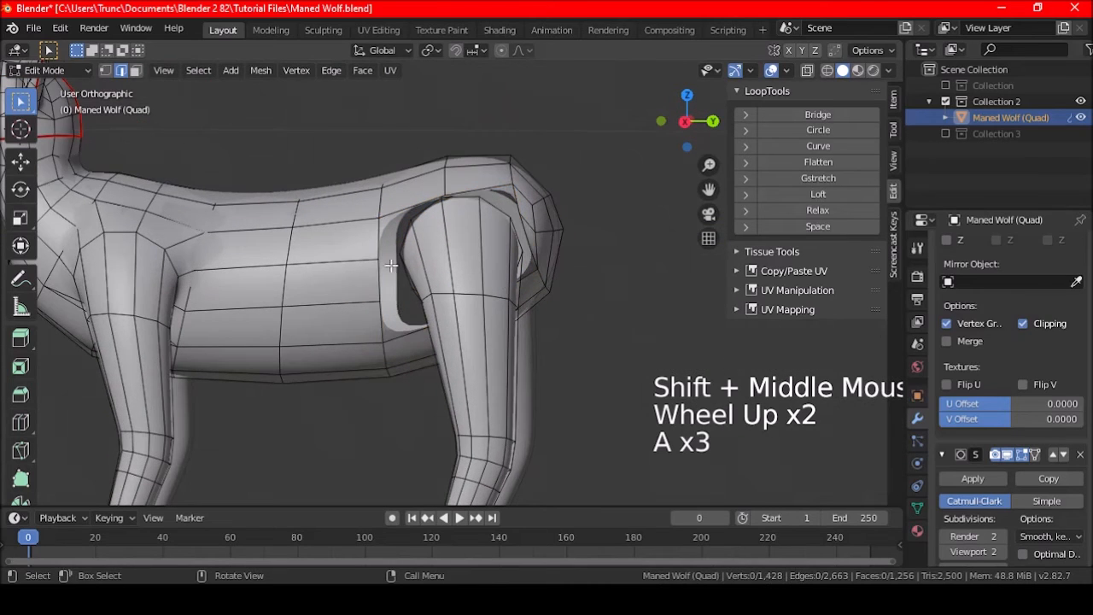
left_click(376, 250, "alt+shift")
key("ctrl+z")
key("ctrl+z")
key("ctrl+z")
key("ctrl+z")
Step: Join the hip opening to the hind leg with Bridge Edge Loops, and deselect everything
right_click(398, 195)
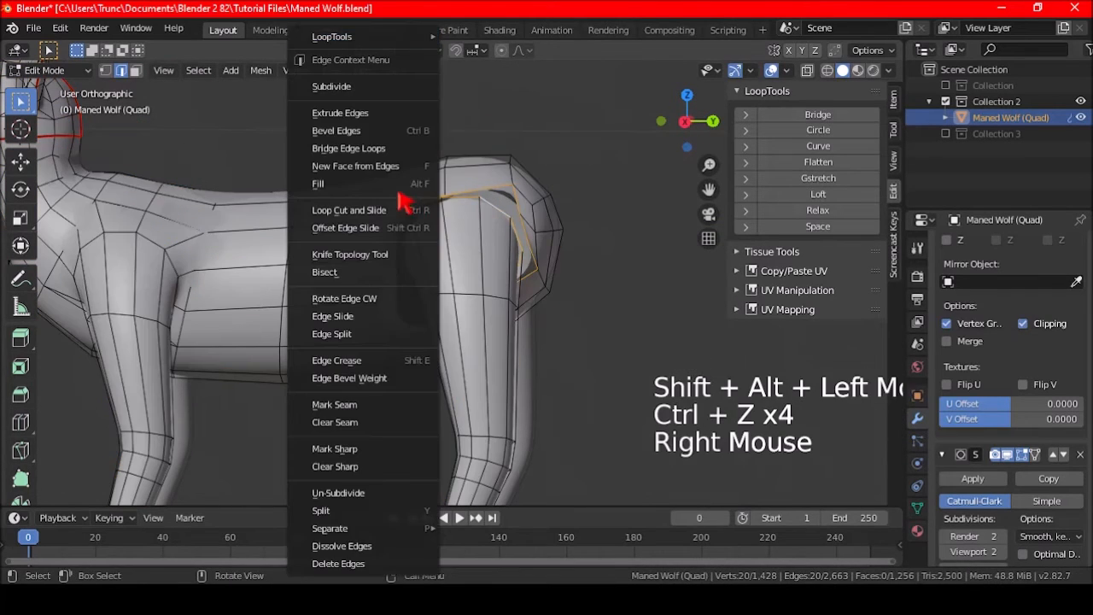
left_click(363, 148)
middle_click_drag(441, 225, 410, 291)
key("a")
key("a")
key("a")
scroll(341, 314, "down", 4)
Step: Return to Object Mode, check the whole wolf from several sides, and save the file
key("Tab")
middle_click_drag(342, 314, 583, 244)
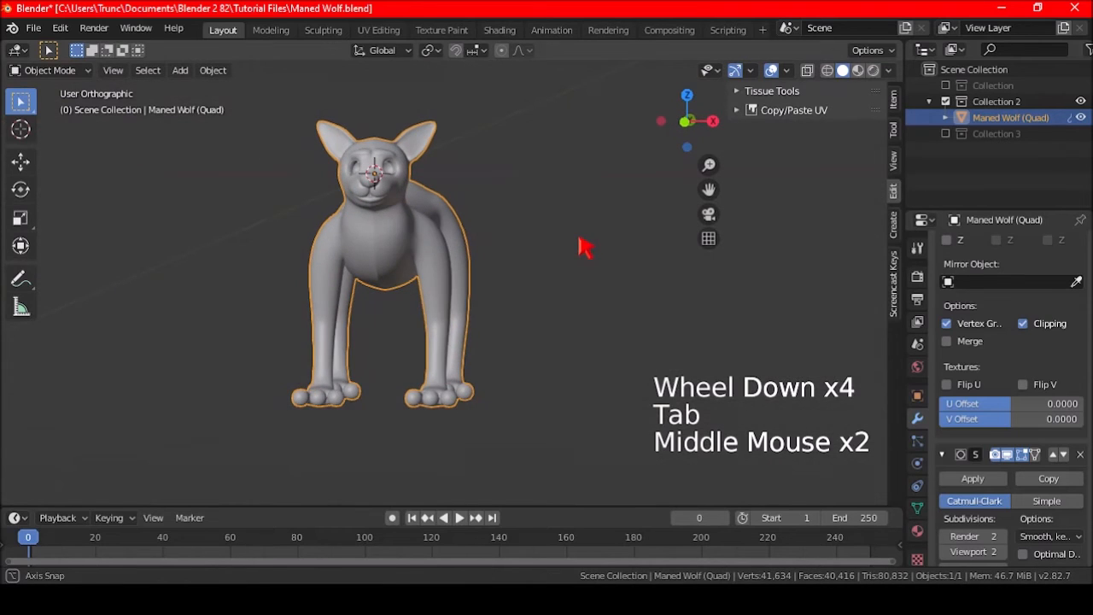
scroll(376, 260, "up", 3)
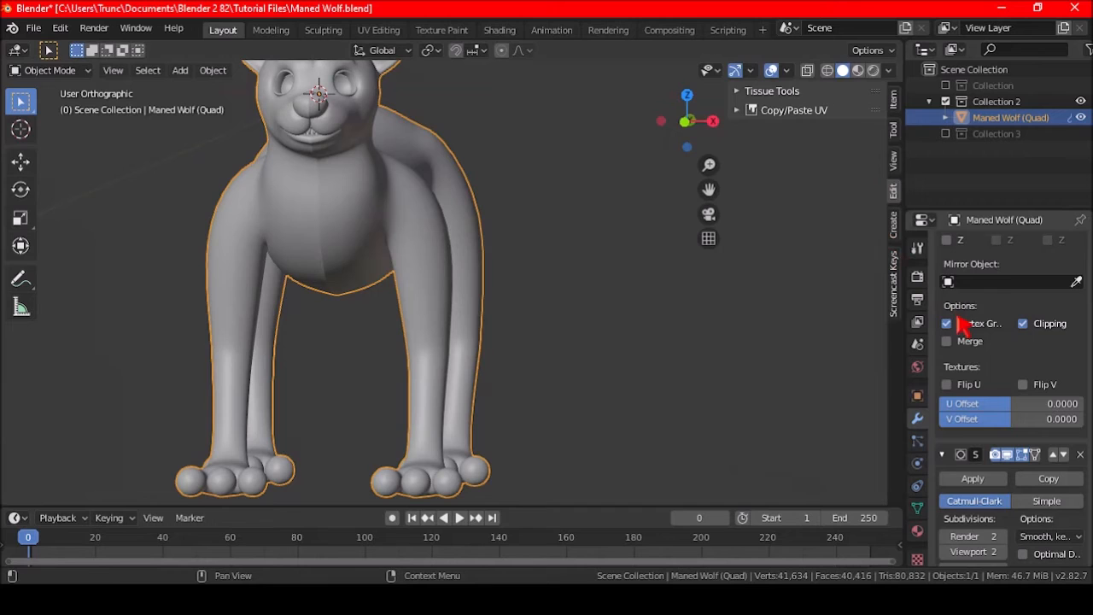
scroll(963, 355, "up", 5)
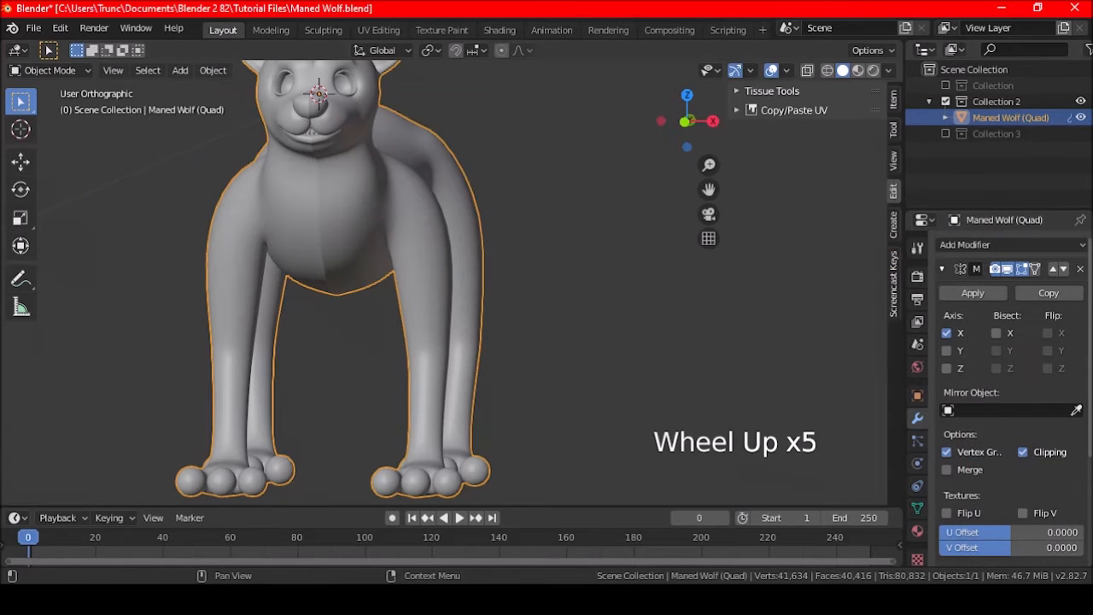
scroll(658, 310, "down", 3)
middle_click_drag(615, 333, 550, 365)
key("KP_3")
key("ctrl+s")
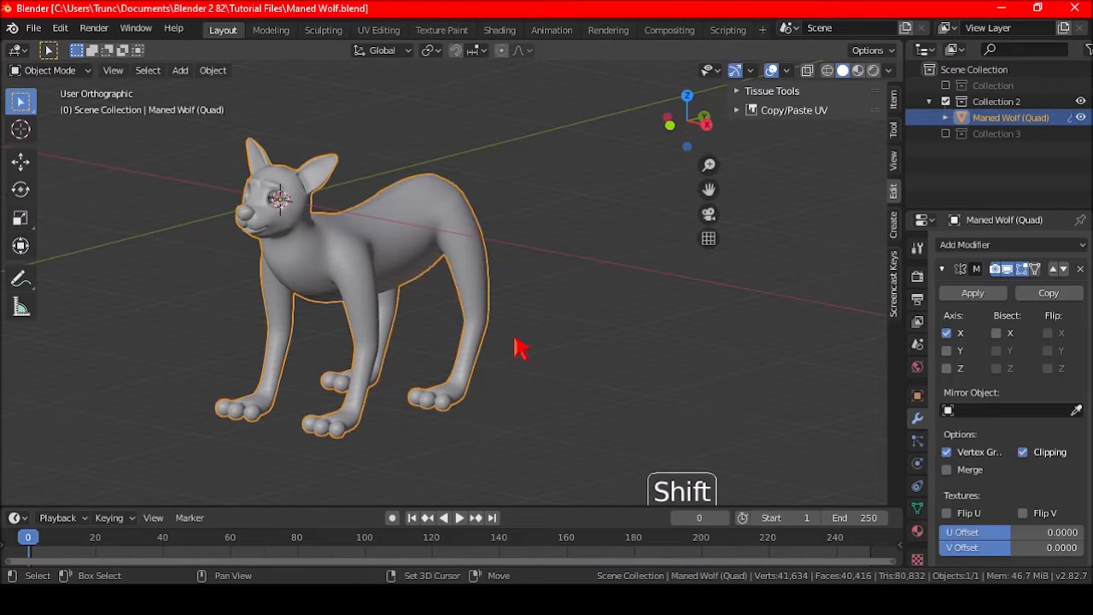
Step: Enter Edit Mode in right view and select the middle edge loop of the hind leg's knee
middle_click_drag(516, 346, 529, 348, "shift")
key("Tab")
key("KP_3")
scroll(501, 350, "up", 3)
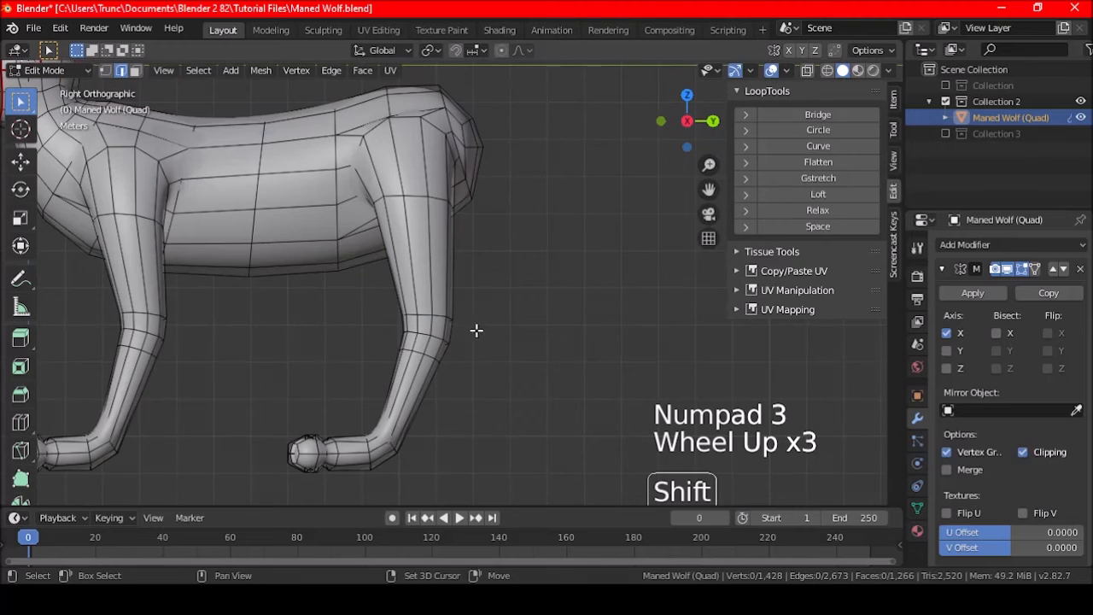
middle_click_drag(475, 327, 580, 293, "shift")
left_click(528, 295, "alt+shift")
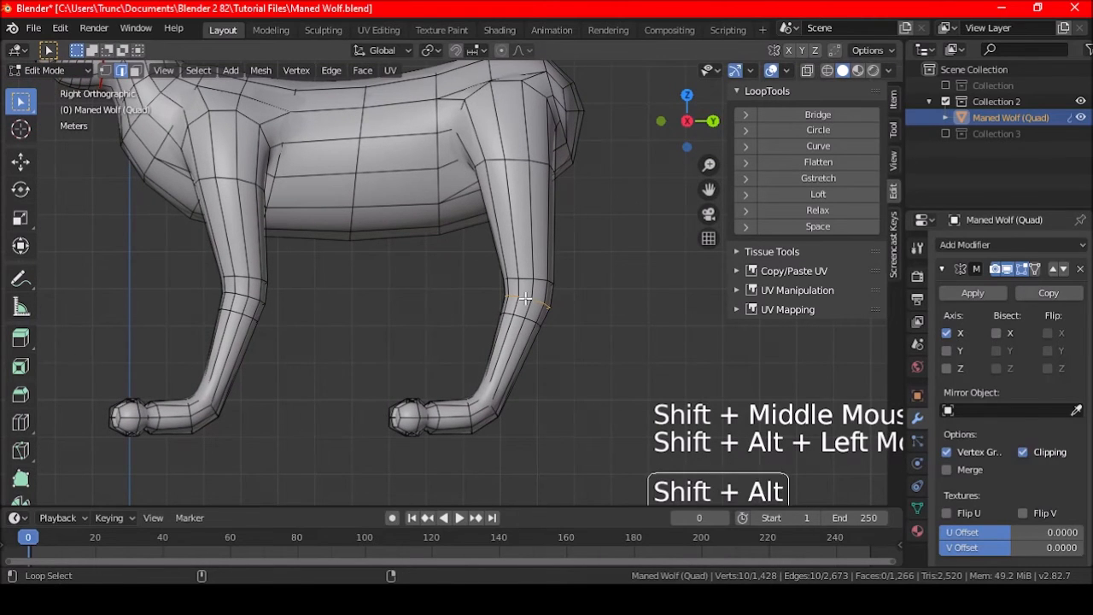
key("a")
key("a")
key("a")
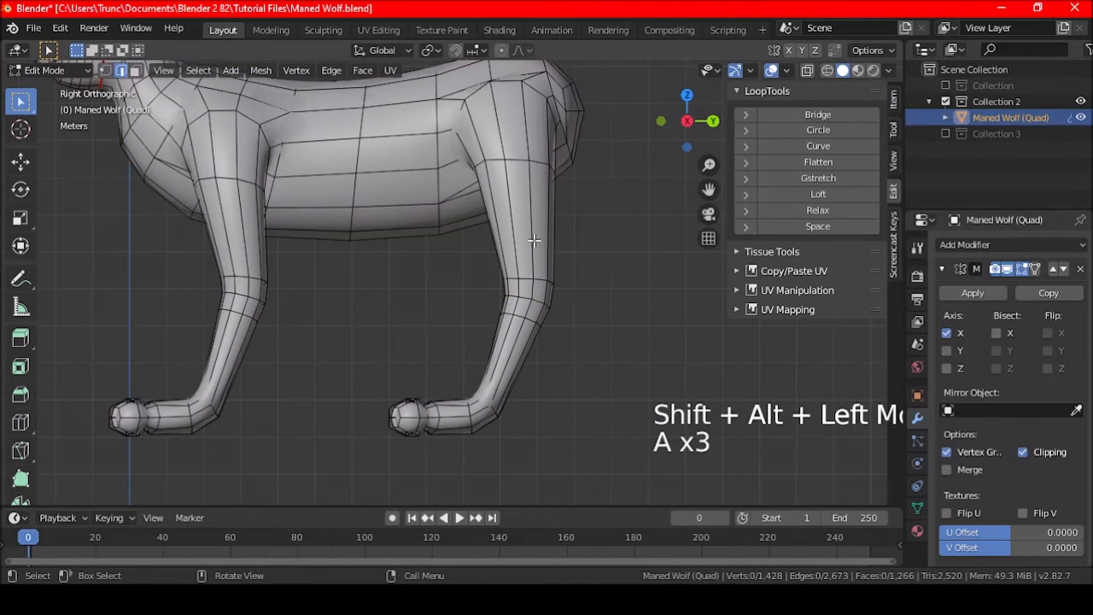
left_click(523, 299, "alt+shift")
Step: Move the knee loop -2.71 m in Y and 1.1 m in Z with Smooth proportional editing at size 2.853, and deselect it
left_click(502, 50)
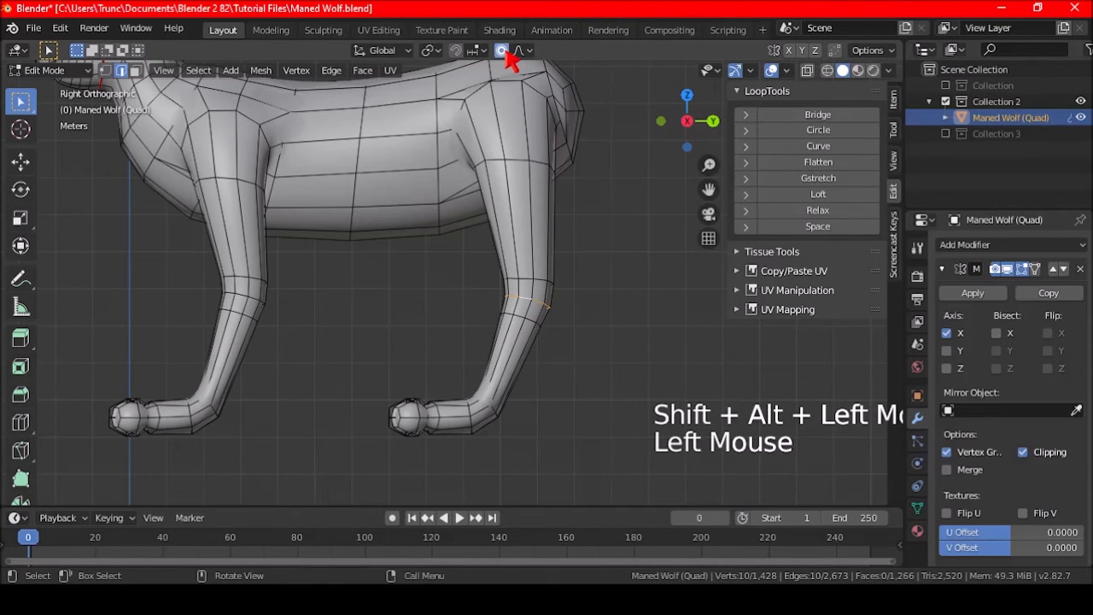
key("g")
scroll(624, 257, "up", 5)
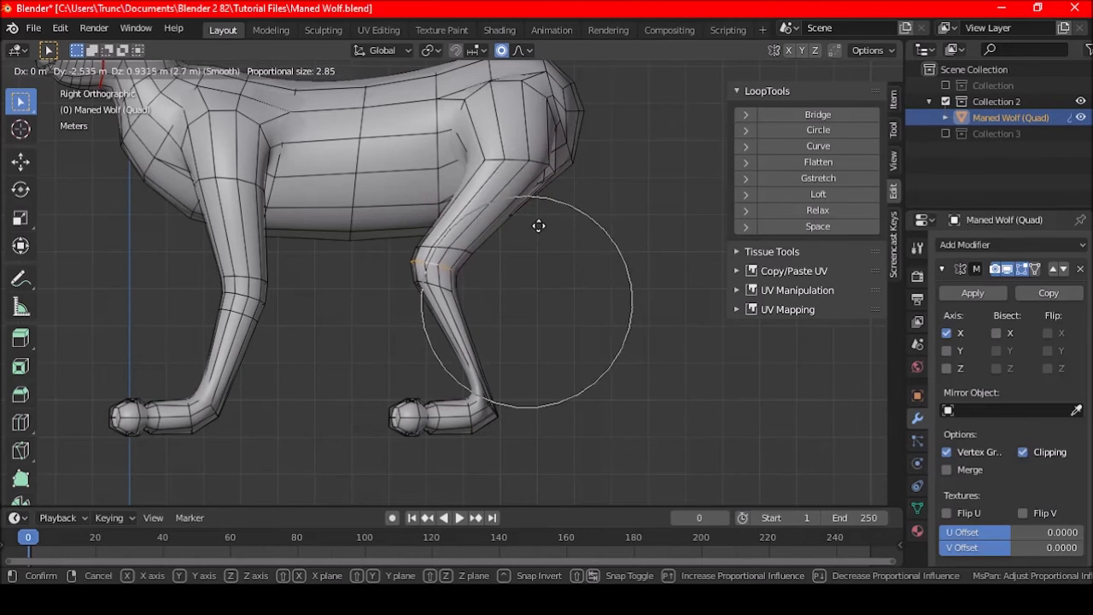
left_click(528, 250)
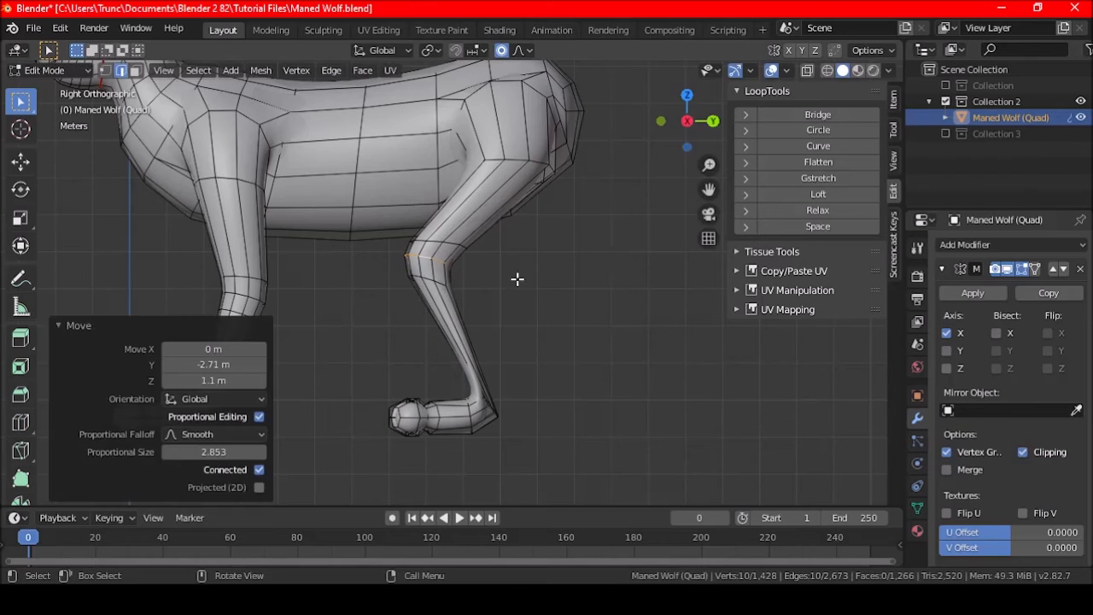
key("a")
key("a")
key("a")
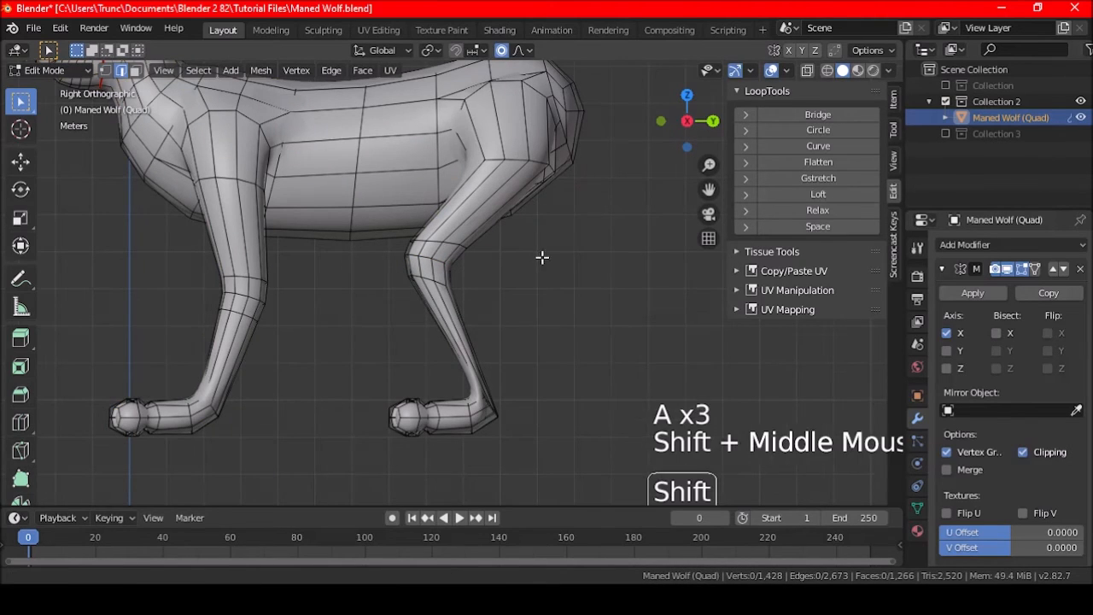
Step: Turn off proportional editing, rotate the edge loop just above the hind knee about 11° in right view, and deselect it
middle_click_drag(541, 257, 464, 273, "shift")
scroll(463, 274, "up", 2)
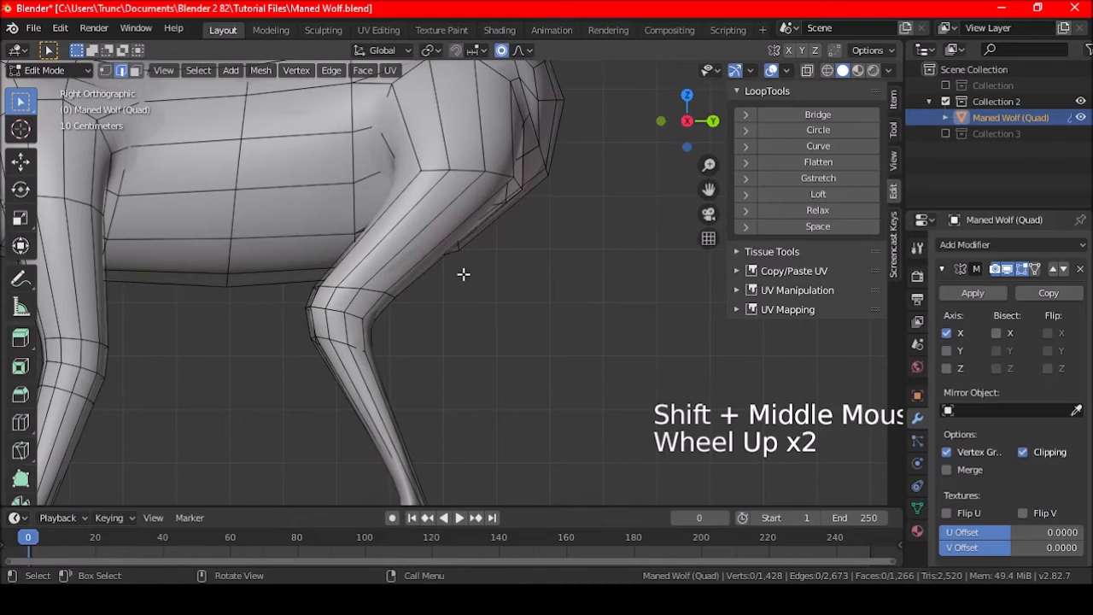
left_click(501, 49)
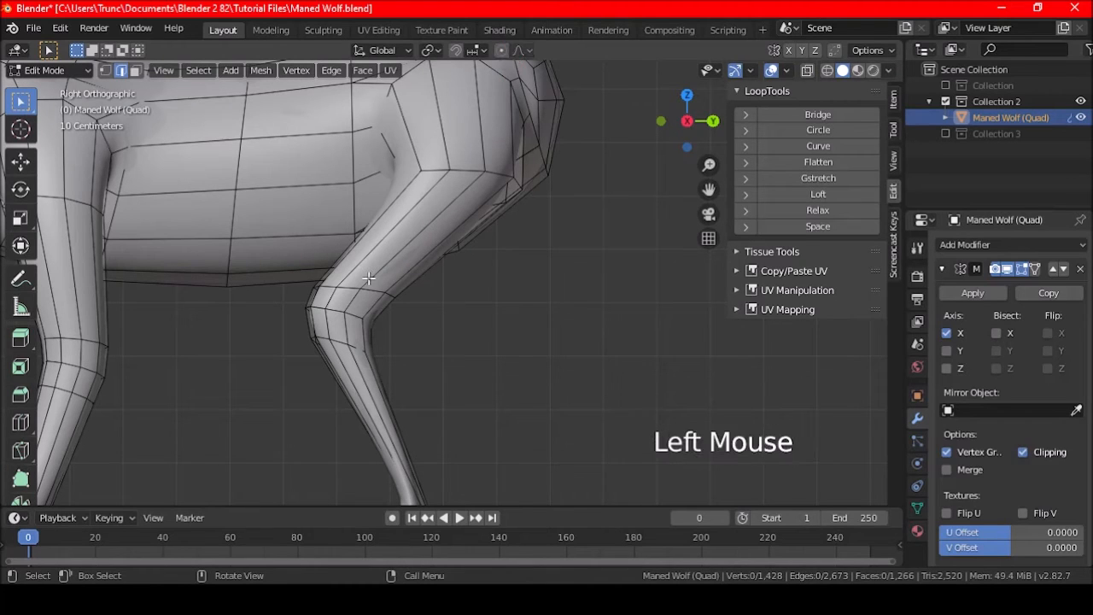
left_click(346, 291, "alt+shift")
key("r")
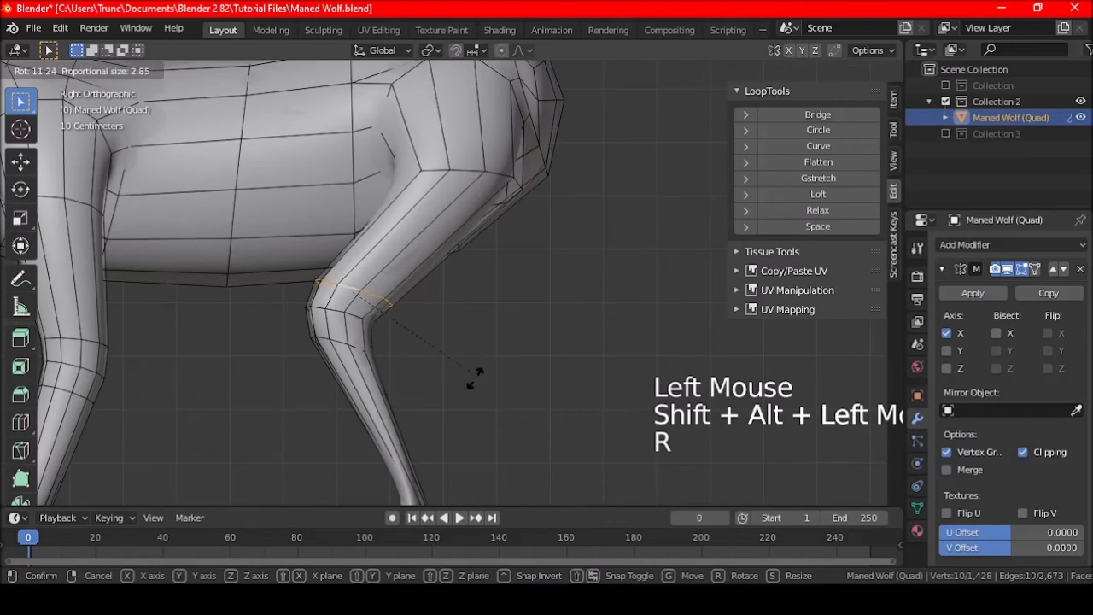
key("a")
key("a")
key("a")
Step: Rotate the edge loop just below the hind knee counterclockwise in right view, and deselect it
left_click(340, 342, "alt+shift")
key("r")
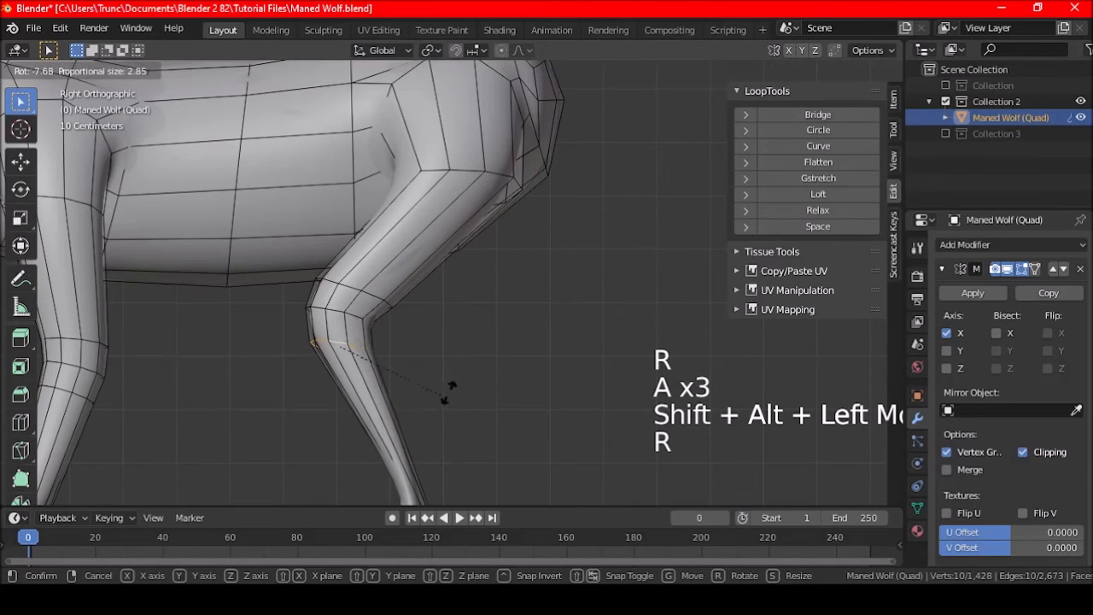
left_click(462, 376)
key("a")
key("a")
key("a")
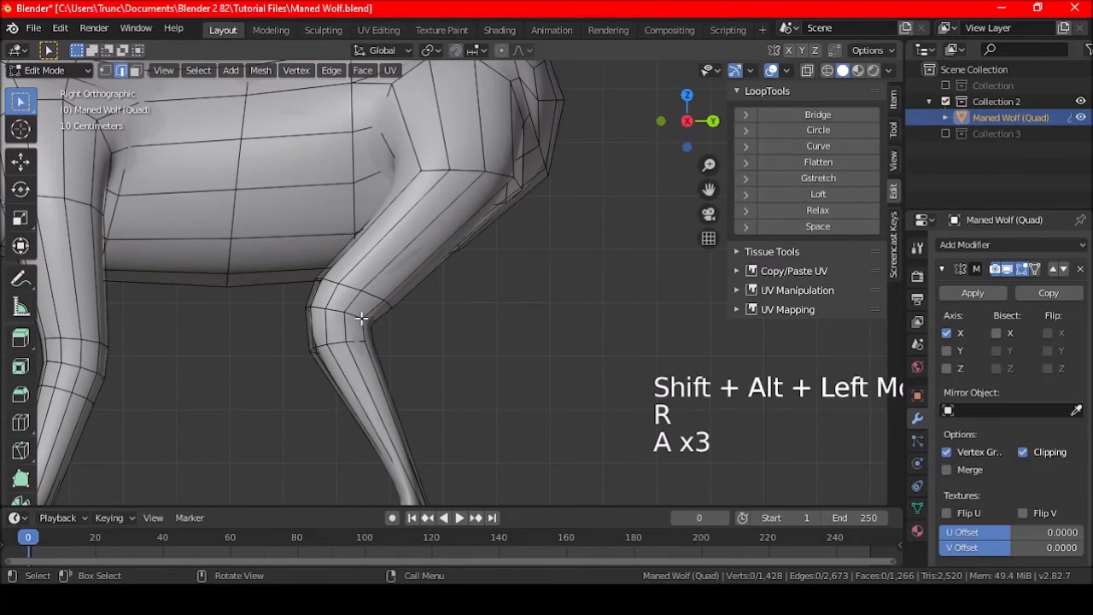
Step: Rotate the middle edge loop of the hind knee slightly in right view and deselect it
left_click(360, 317, "alt+shift")
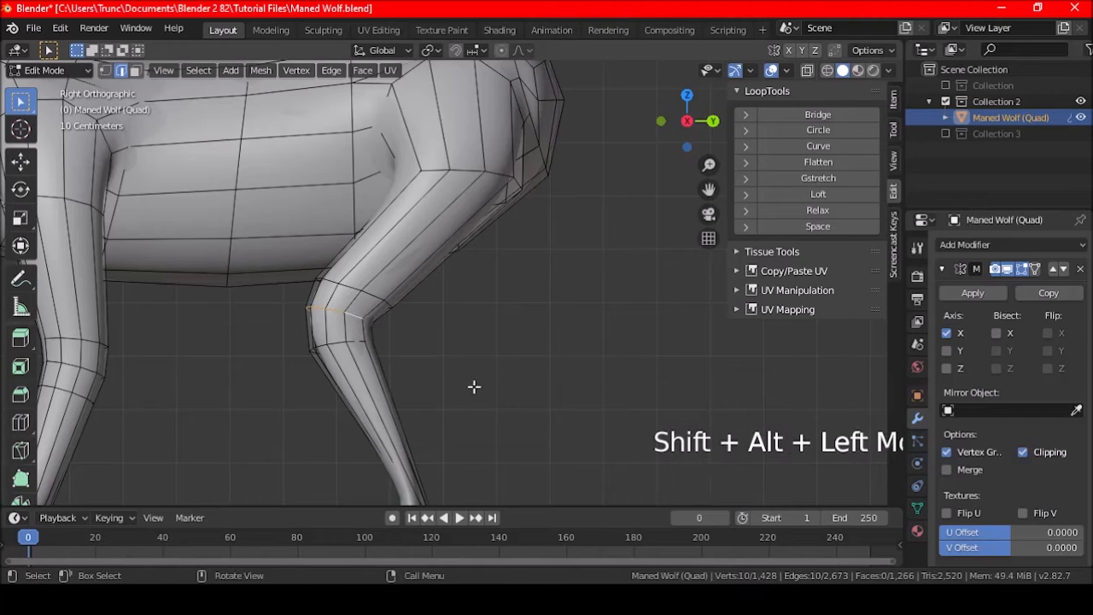
key("r")
left_click(488, 383)
key("a")
key("a")
key("a")
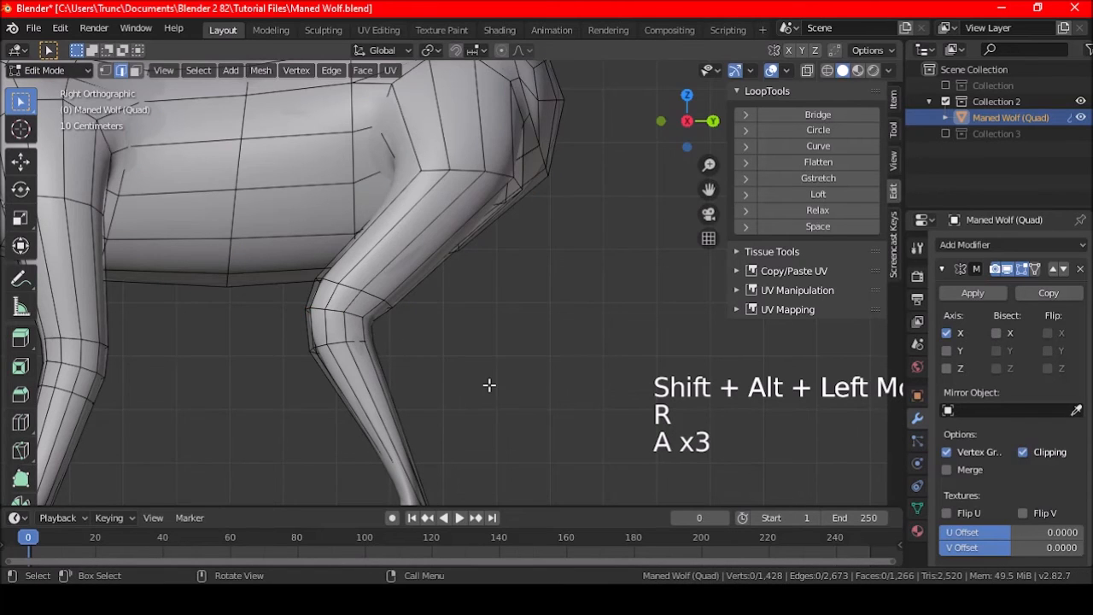
Step: Cut one edge loop across the middle of the hind lower leg and round it with LoopTools Circle
middle_click_drag(488, 384, 510, 247, "shift")
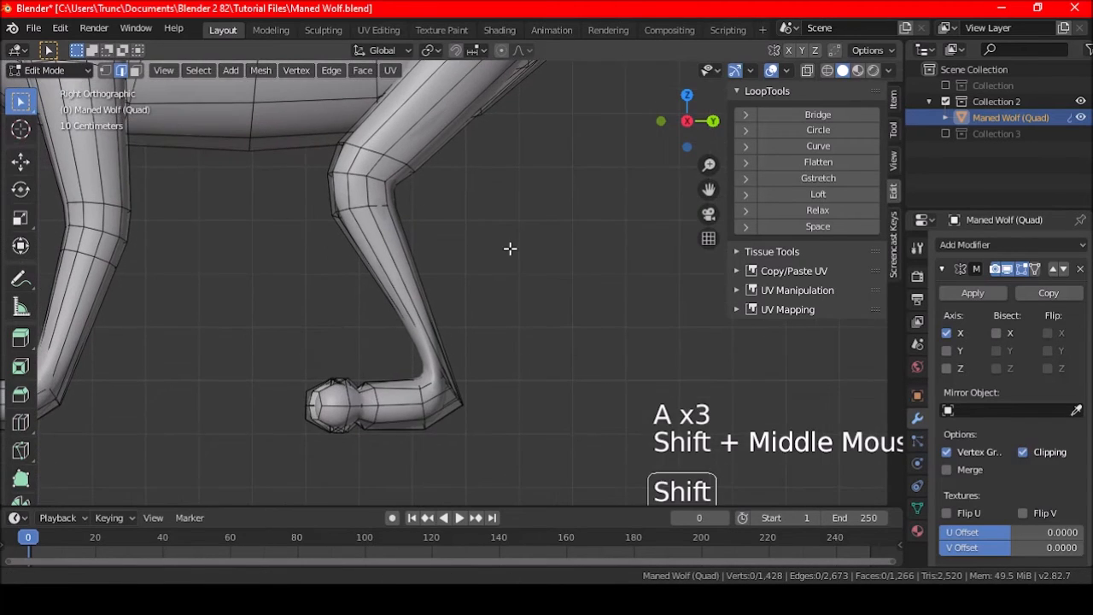
middle_click_drag(504, 373, 464, 367, "shift")
scroll(464, 367, "up", 4)
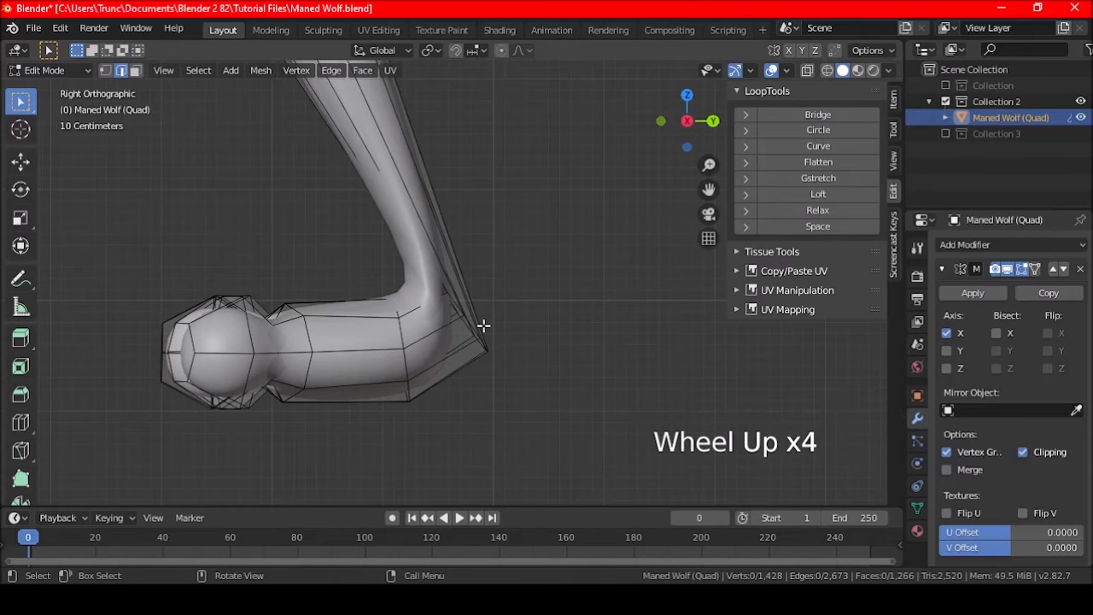
scroll(465, 325, "down", 2)
middle_click_drag(465, 324, 419, 246, "shift")
key("ctrl+r")
left_click(397, 246)
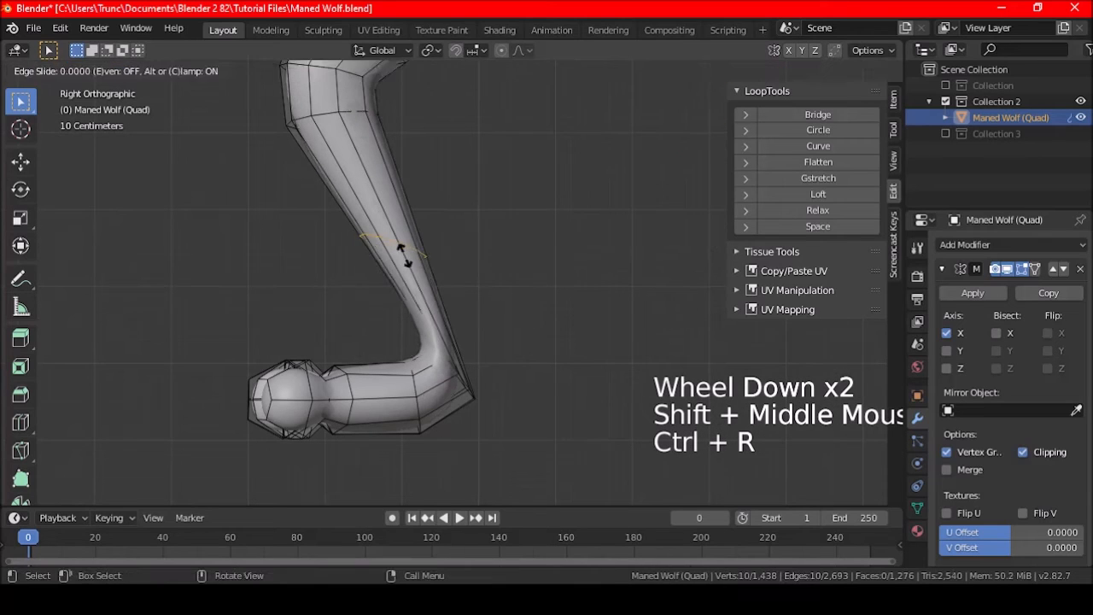
left_click(811, 130)
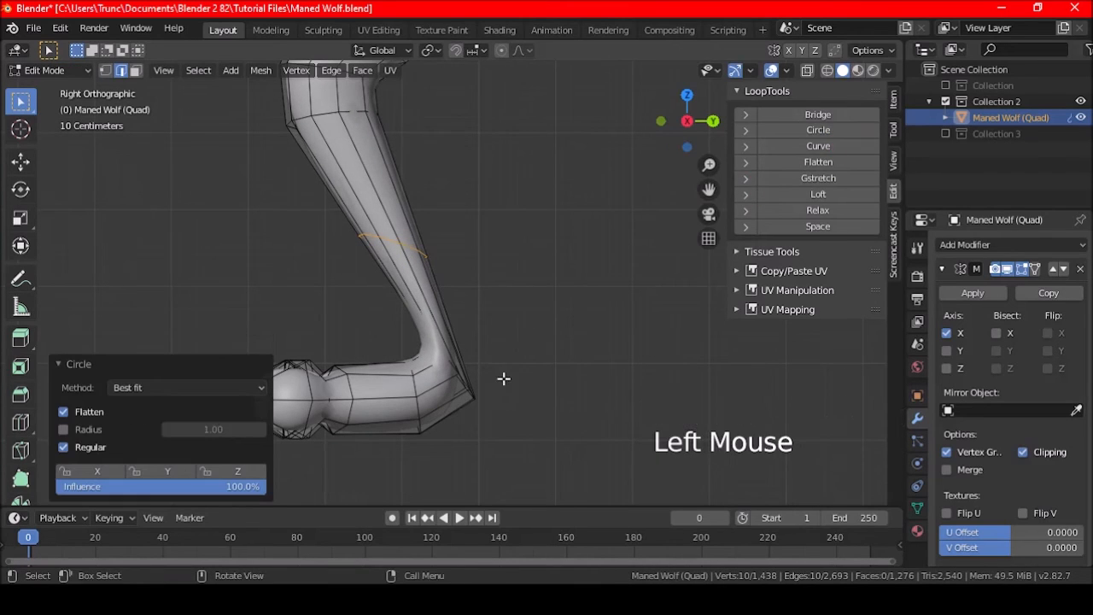
Step: Form the hock by rotating the new loop -41.2°, moving it about 0.99 m in Y and -0.42 m in Z, and rotating it another 2.55°
key("r")
left_click(564, 272)
key("g")
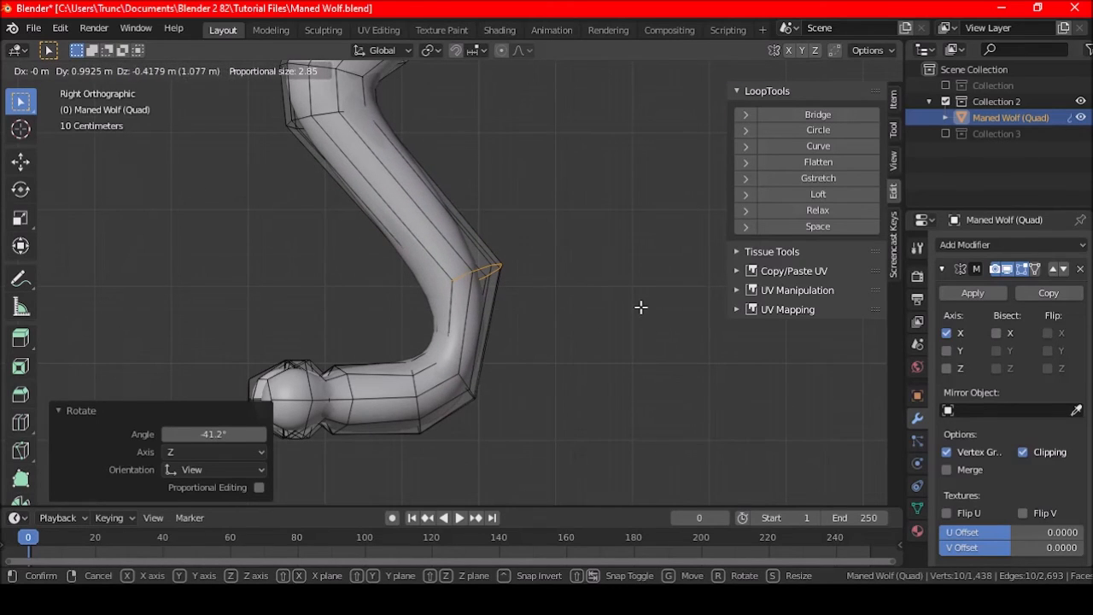
left_click(639, 306)
key("r")
left_click(587, 350)
scroll(587, 350, "down", 3)
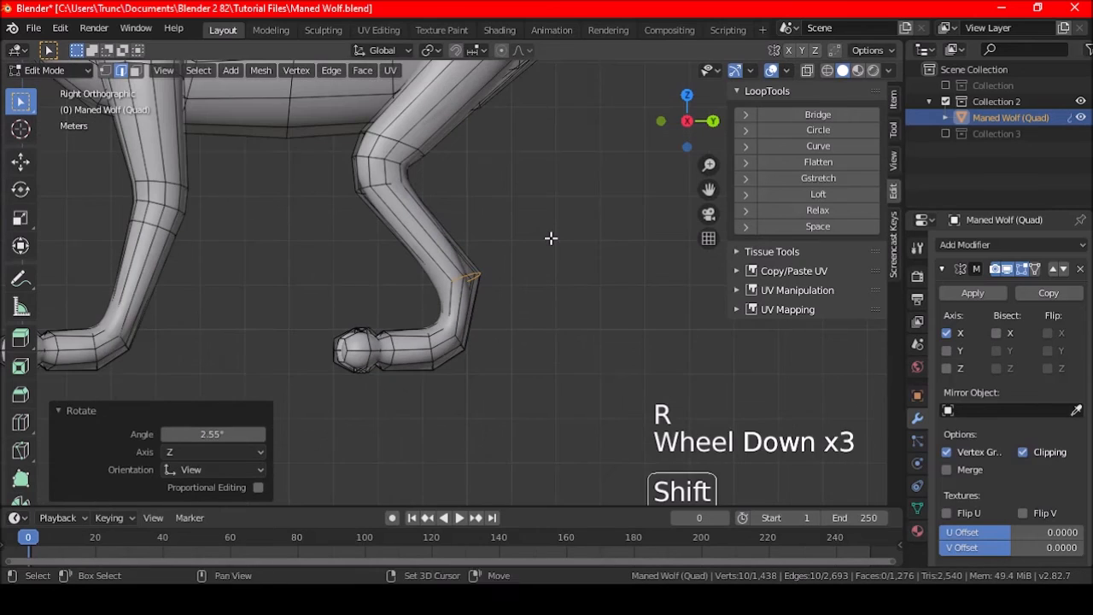
middle_click_drag(551, 237, 563, 370, "shift")
key("a")
key("a")
key("a")
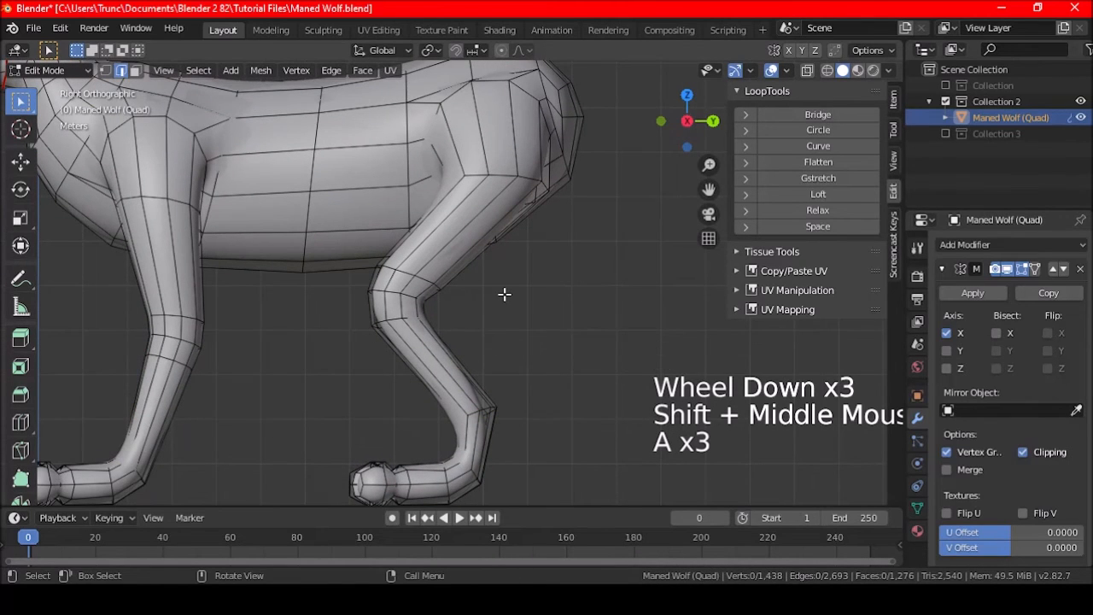
Step: Select the edge loop around the top of the hind thigh
middle_click_drag(535, 275, 504, 291, "shift")
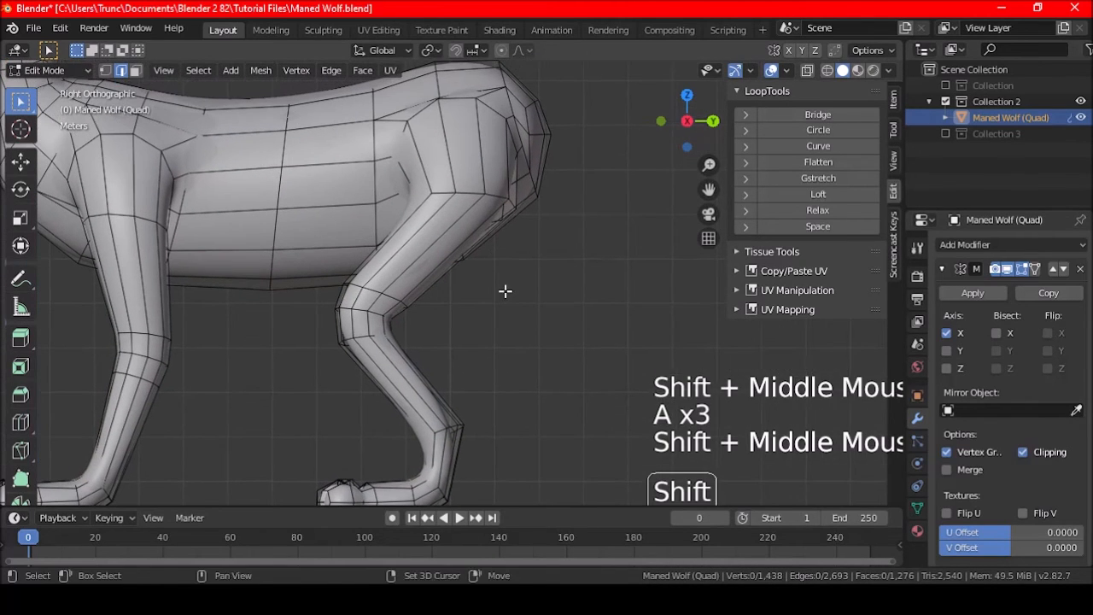
left_click(473, 195, "alt+shift")
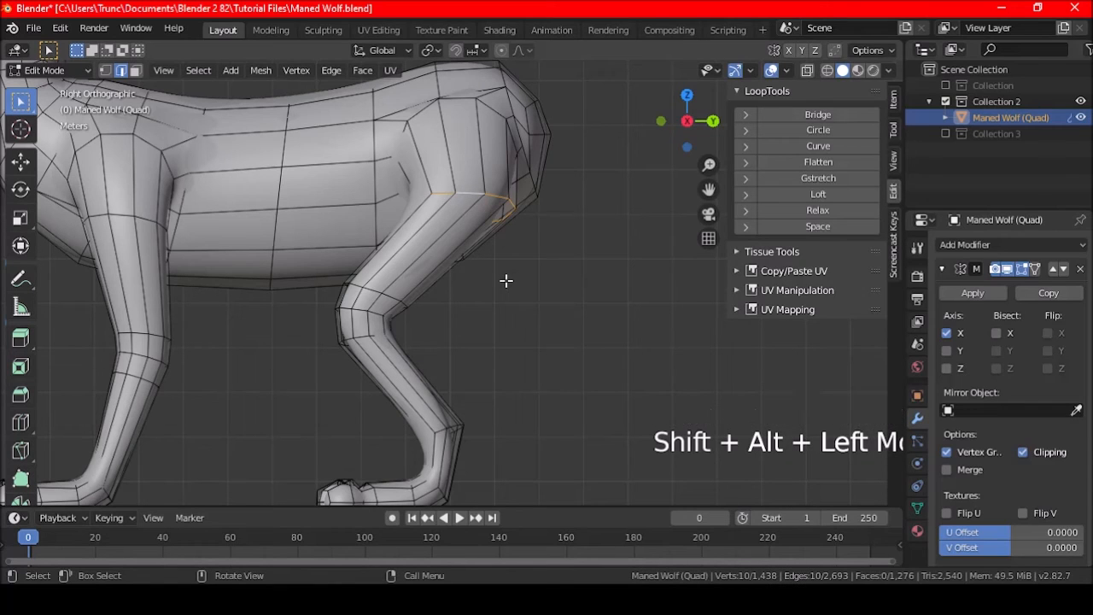
Step: Try moving the upper thigh loop 0.199 m in Y and 0.253 m in Z with a rotation of about 7.5°, and undo it
key("g")
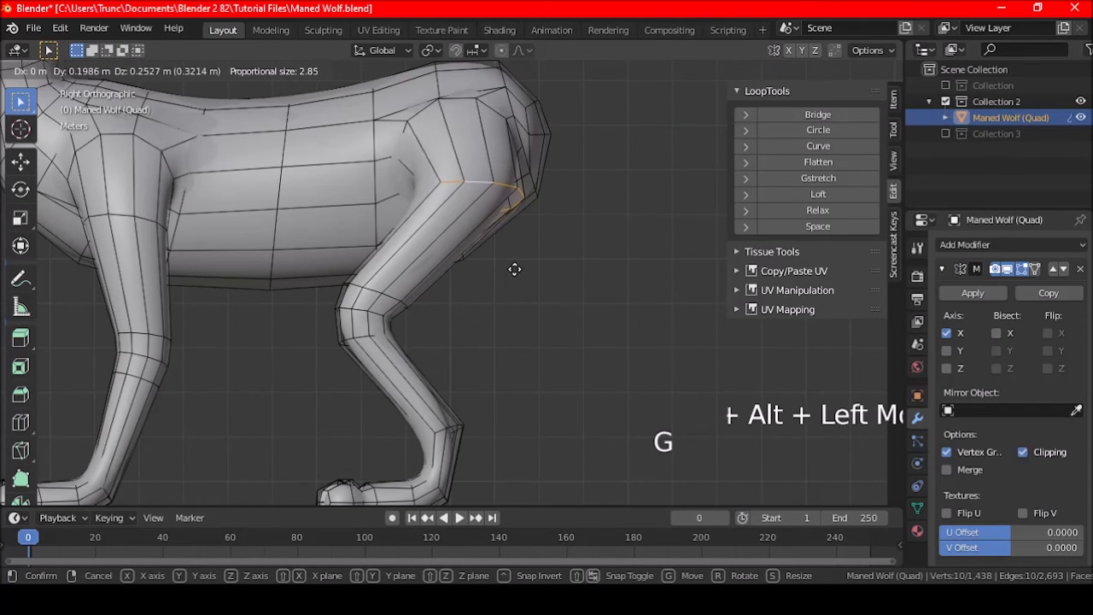
left_click(514, 269)
key("r")
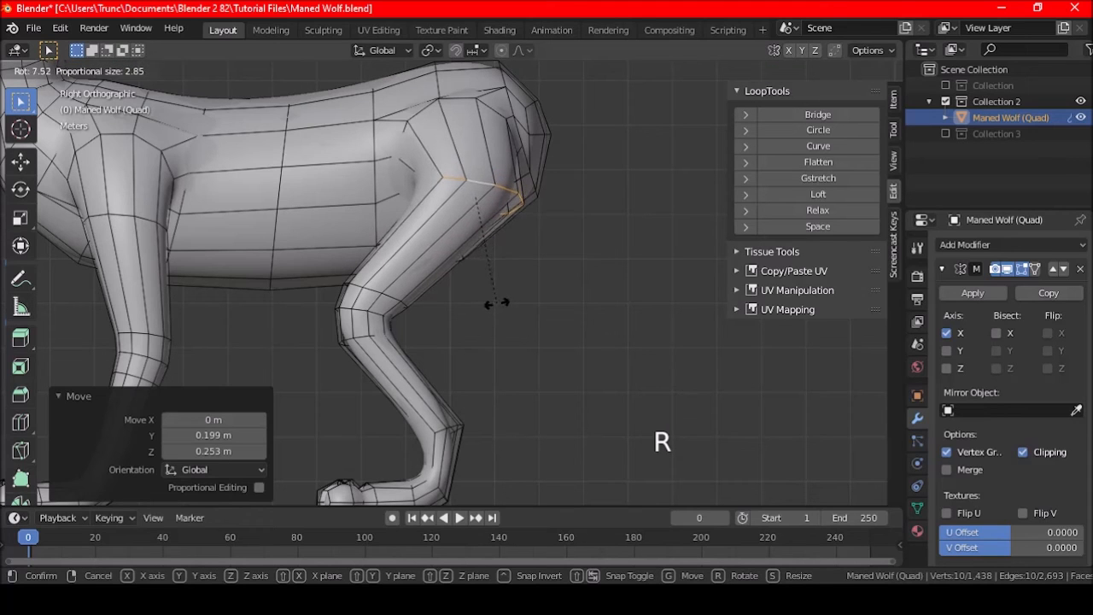
left_click(496, 303)
key("ctrl+z")
key("ctrl+z")
key("ctrl+z")
Step: Move the upper thigh loop about -0.13 m in Y and 0.14 m in Z, rotate it slightly clockwise, and deselect it
key("g")
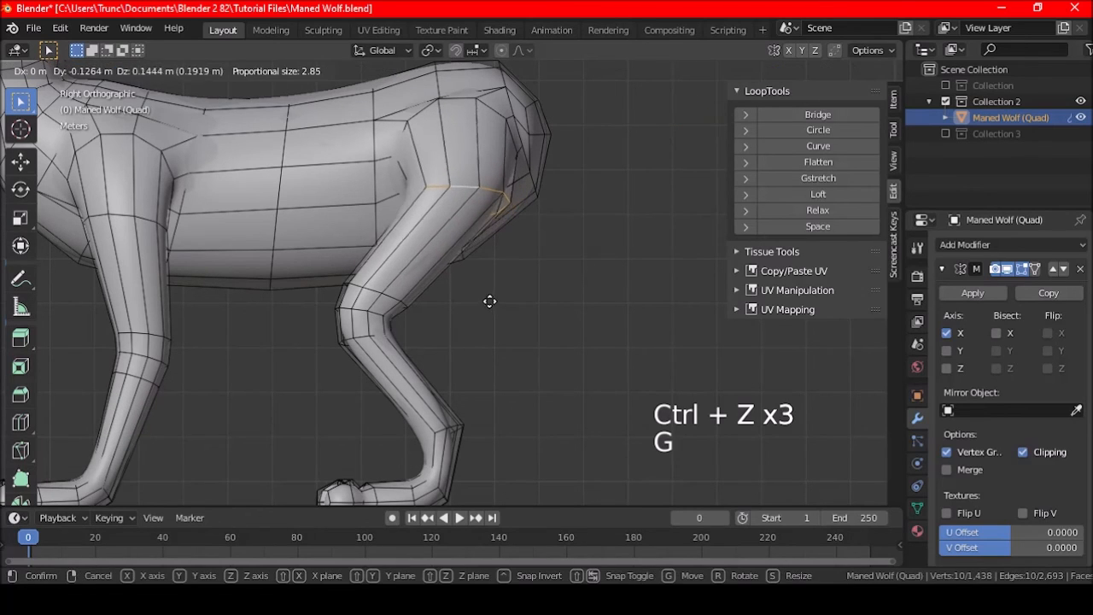
left_click(491, 301)
key("r")
left_click(494, 311)
key("a")
key("a")
key("a")
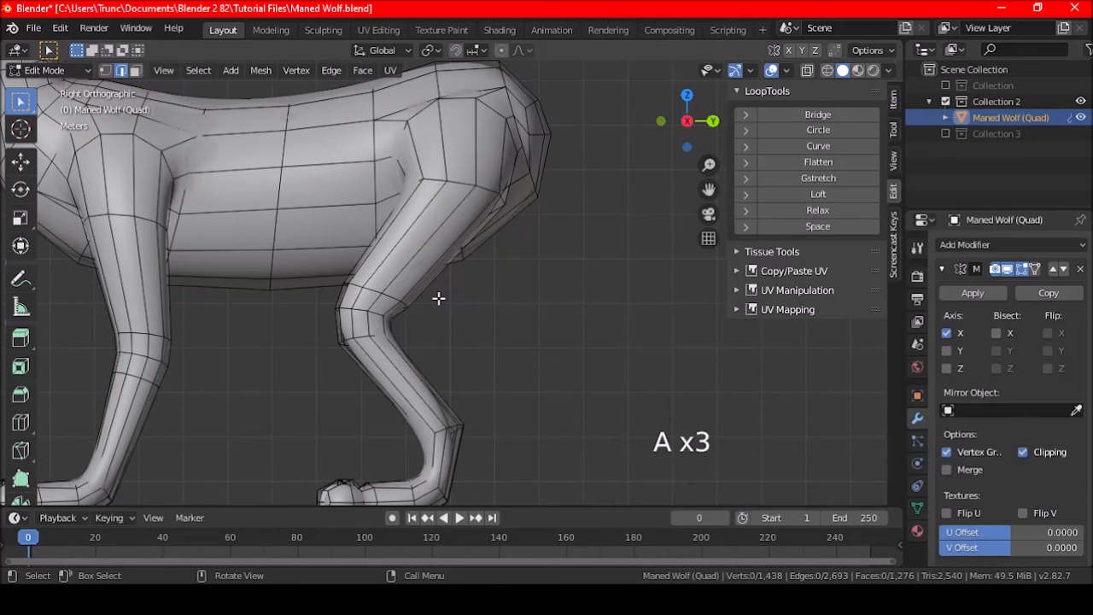
Step: Cut one edge loop midway along the hind thigh with a slide factor of 0
middle_click_drag(442, 312, 466, 252, "shift")
scroll(546, 261, "down", 2)
scroll(556, 275, "up", 2)
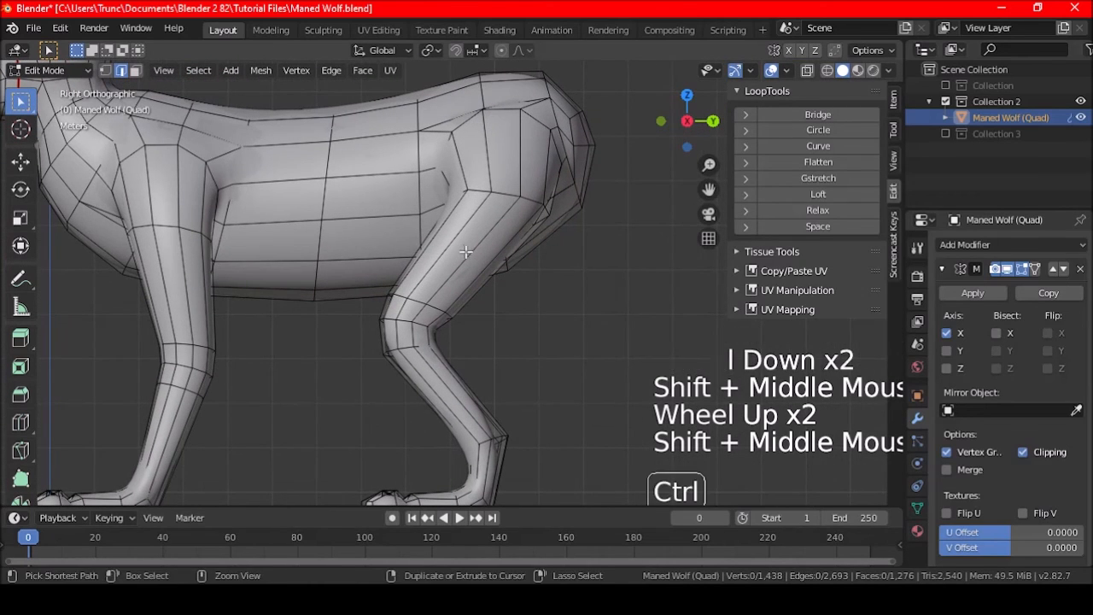
key("ctrl+r")
left_click(466, 256)
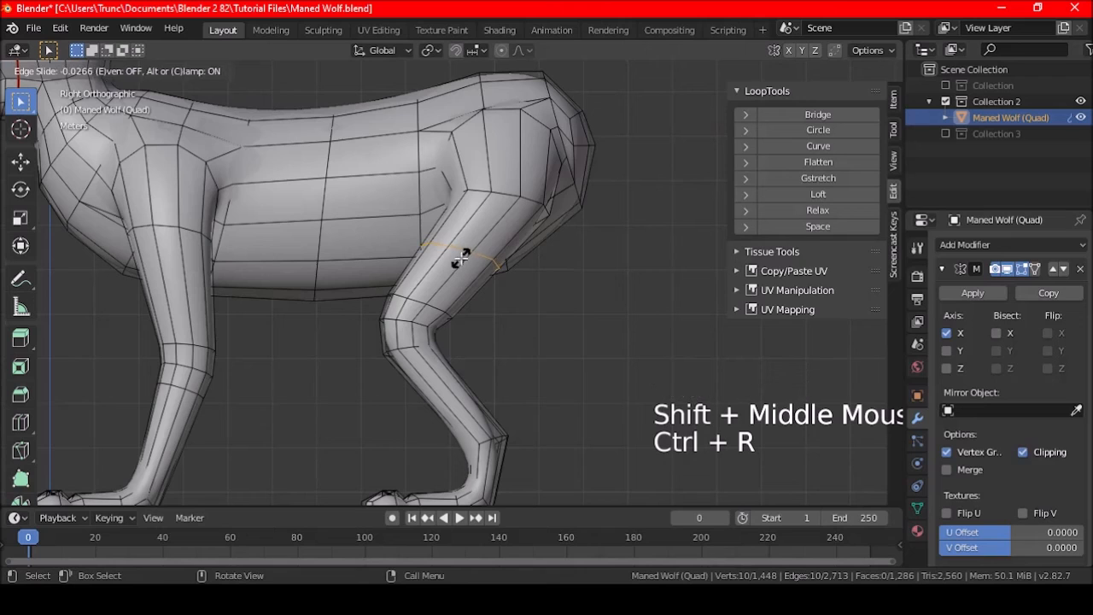
left_click(465, 256)
Step: Move the mid-thigh loop about -0.22 m in Y and 0.04 m in Z, and rotate it 16.8° in right view
key("g")
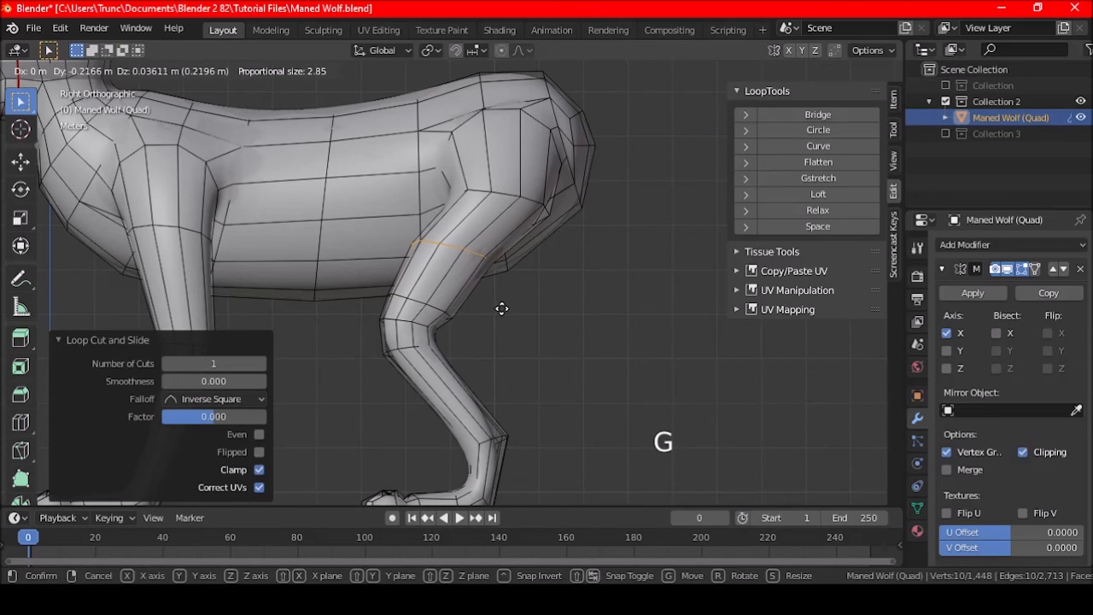
left_click(501, 308)
key("r")
left_click(482, 327)
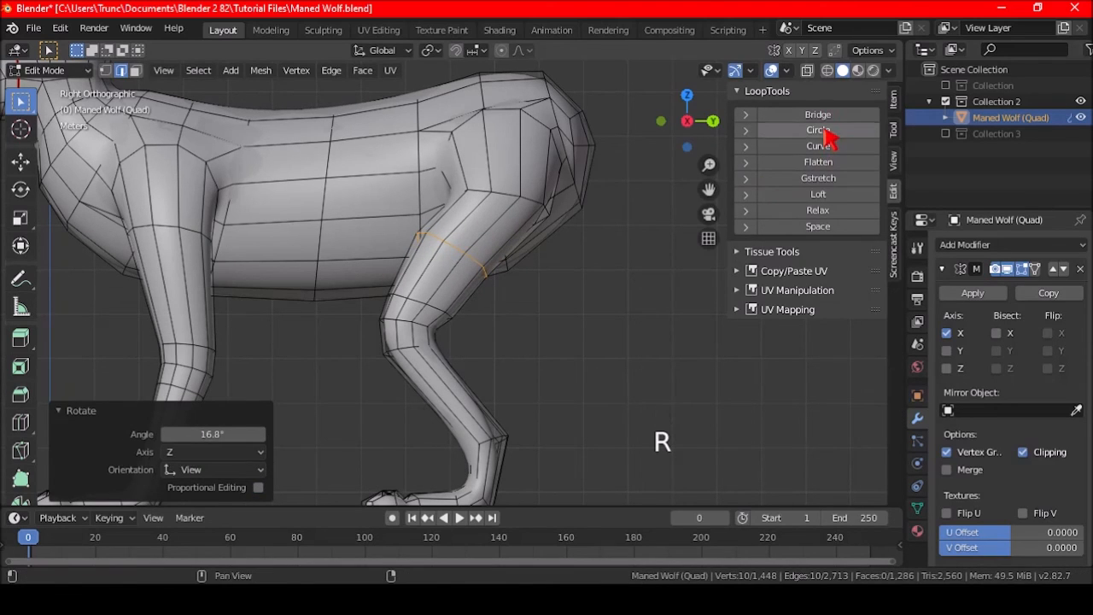
Step: Round the mid-thigh loop and the upper thigh loop with LoopTools Circle, deselecting each one
left_click(772, 130)
key("a")
key("a")
key("a")
left_click(517, 197, "alt+shift")
left_click(817, 130)
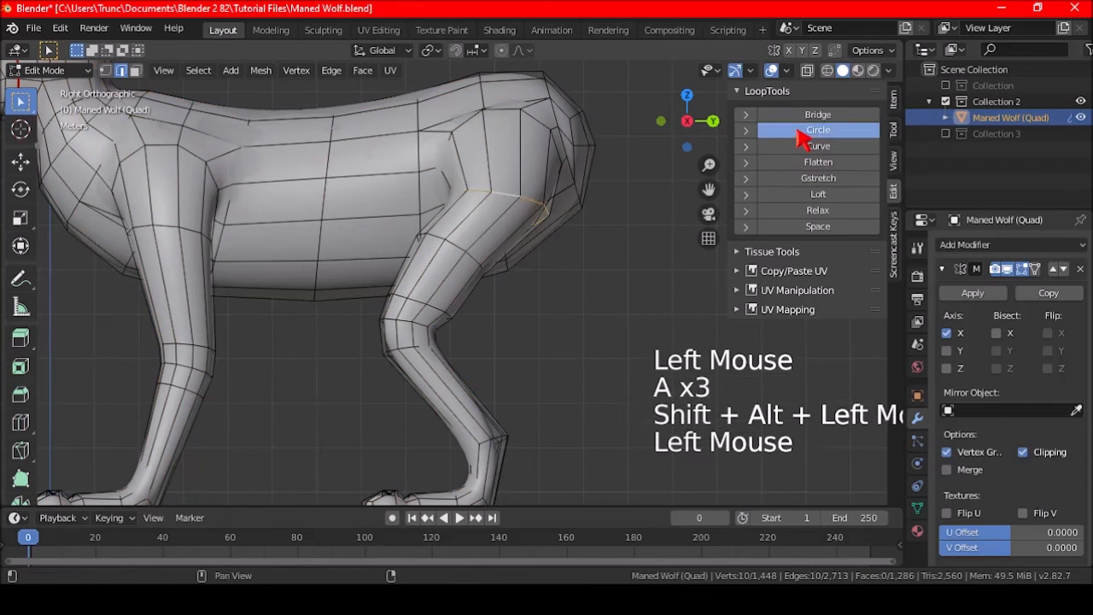
key("a")
key("a")
key("a")
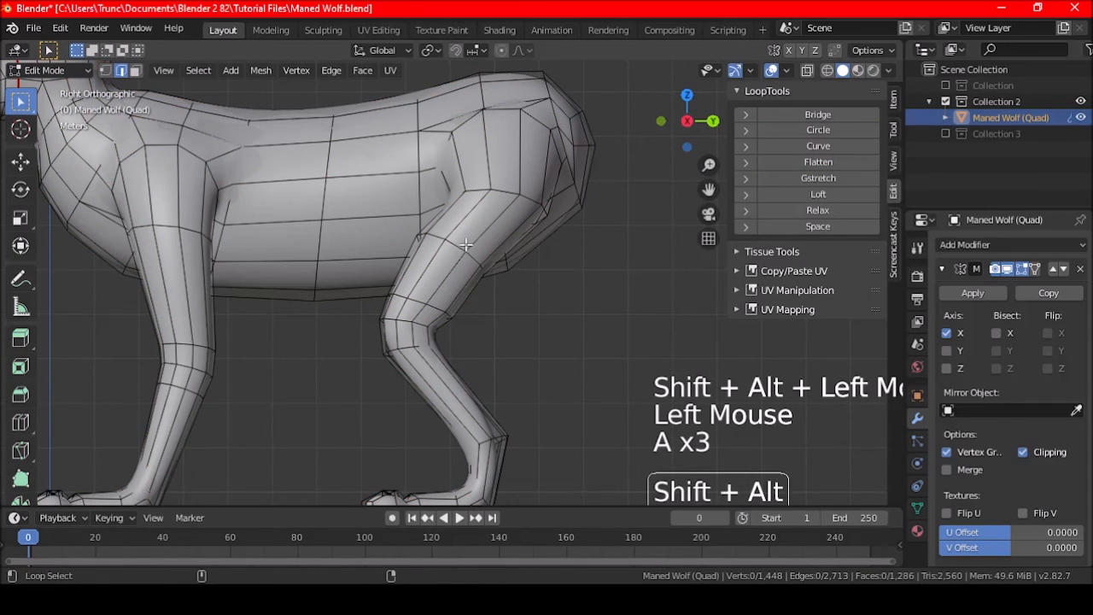
Step: Move the mid-thigh edge loop about 0.11 m in Y and -0.11 m in Z, and deselect it
left_click(465, 248, "alt+shift")
key("ctrl+z")
left_click(460, 245, "alt+shift")
key("g")
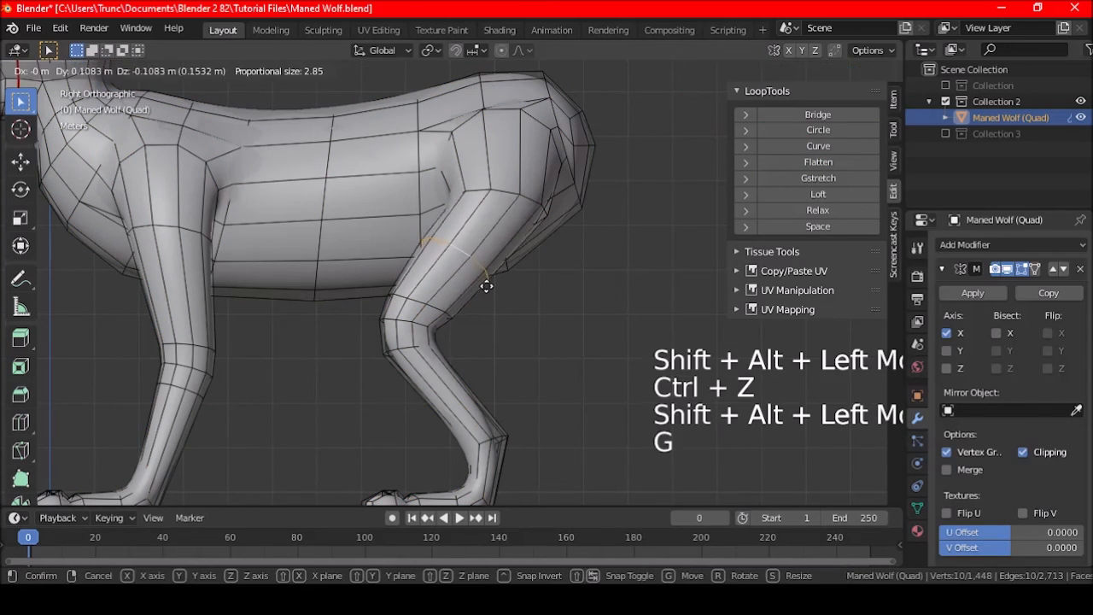
left_click(489, 284)
key("a")
key("a")
key("a")
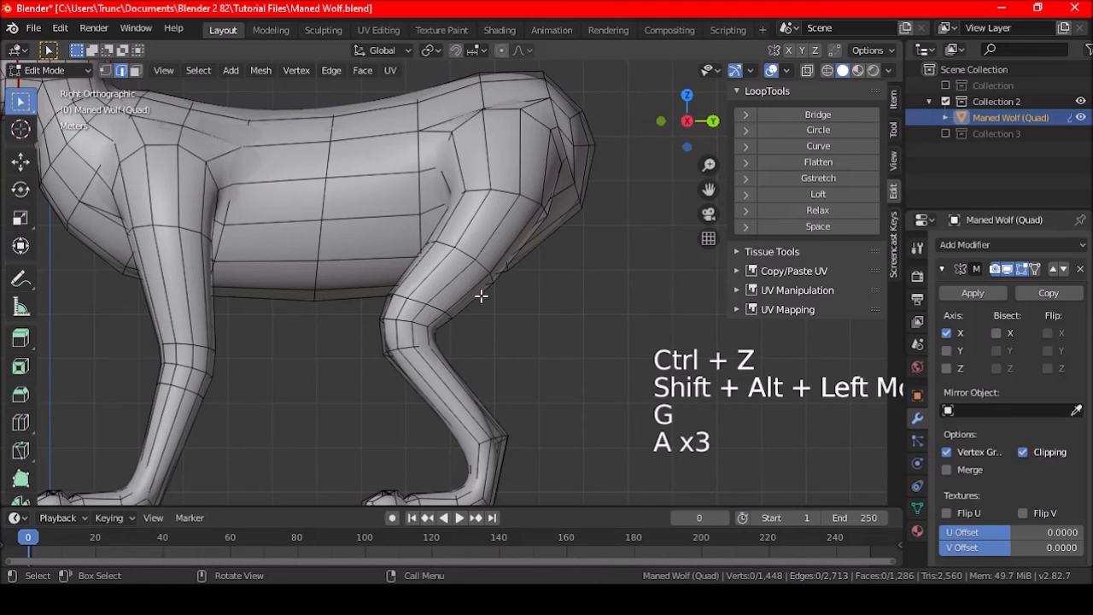
Step: Check the whole wolf in a perspective-angled view, return to Object Mode, and save the file
middle_click_drag(481, 331, 497, 291, "shift")
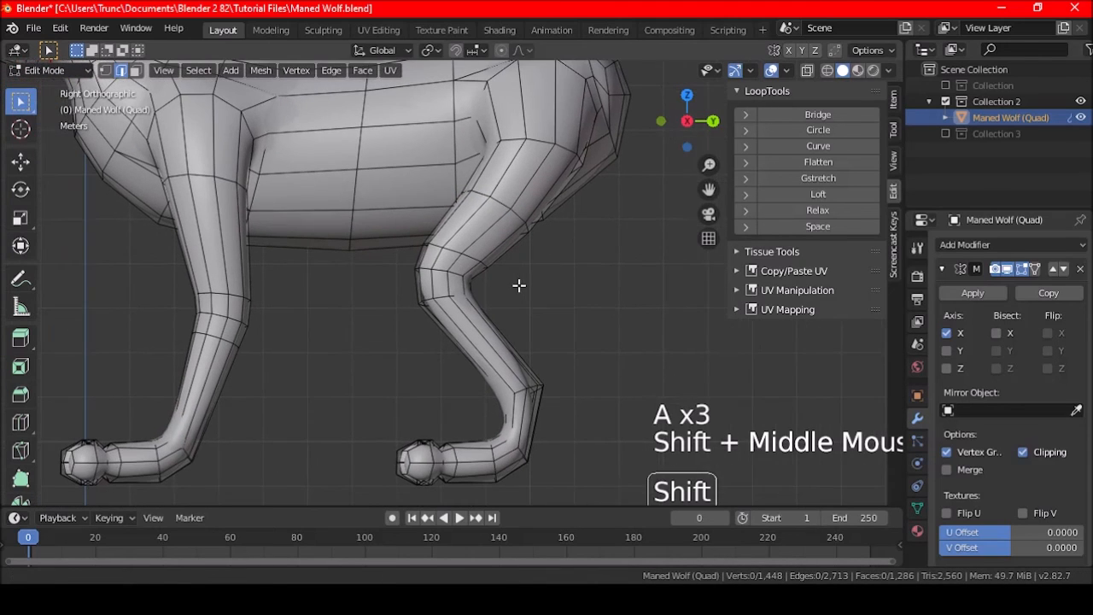
middle_click_drag(584, 300, 571, 324, "shift")
scroll(598, 287, "down", 2)
scroll(571, 325, "down", 1)
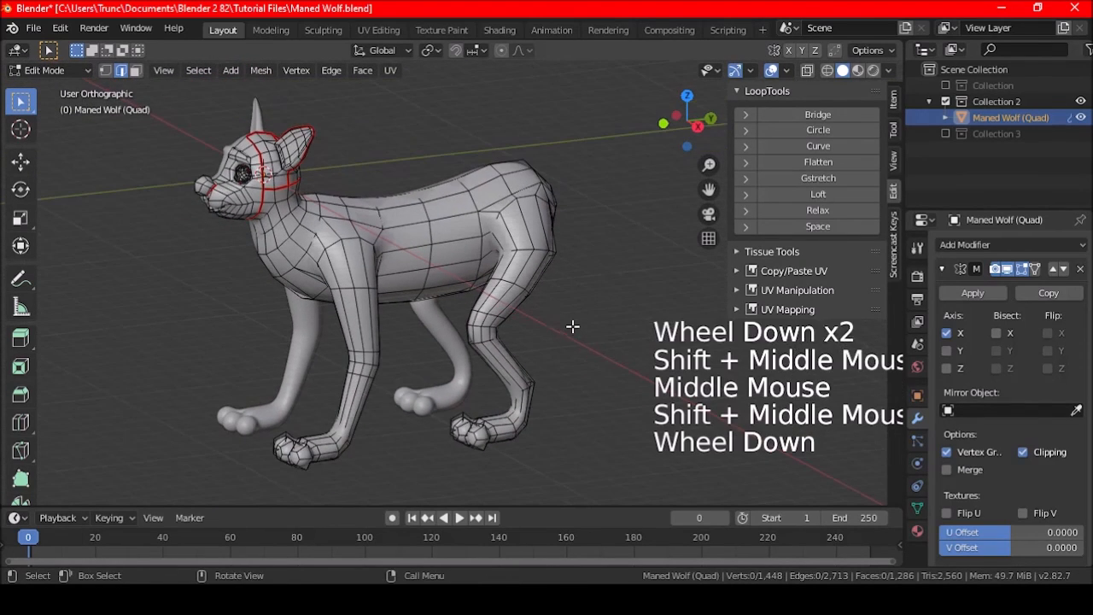
key("Tab")
key("ctrl+s")
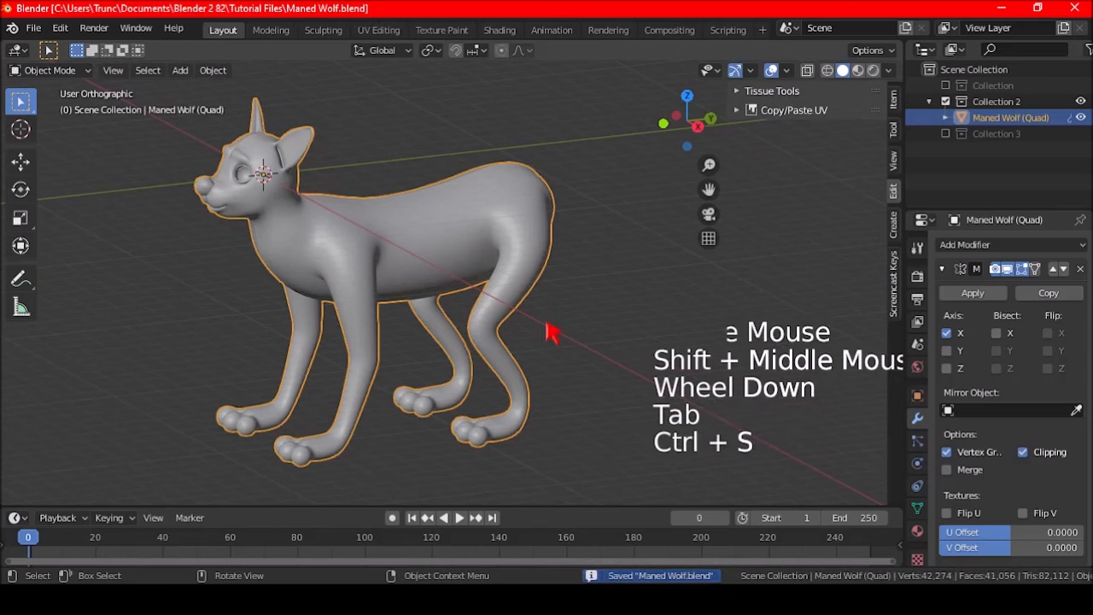